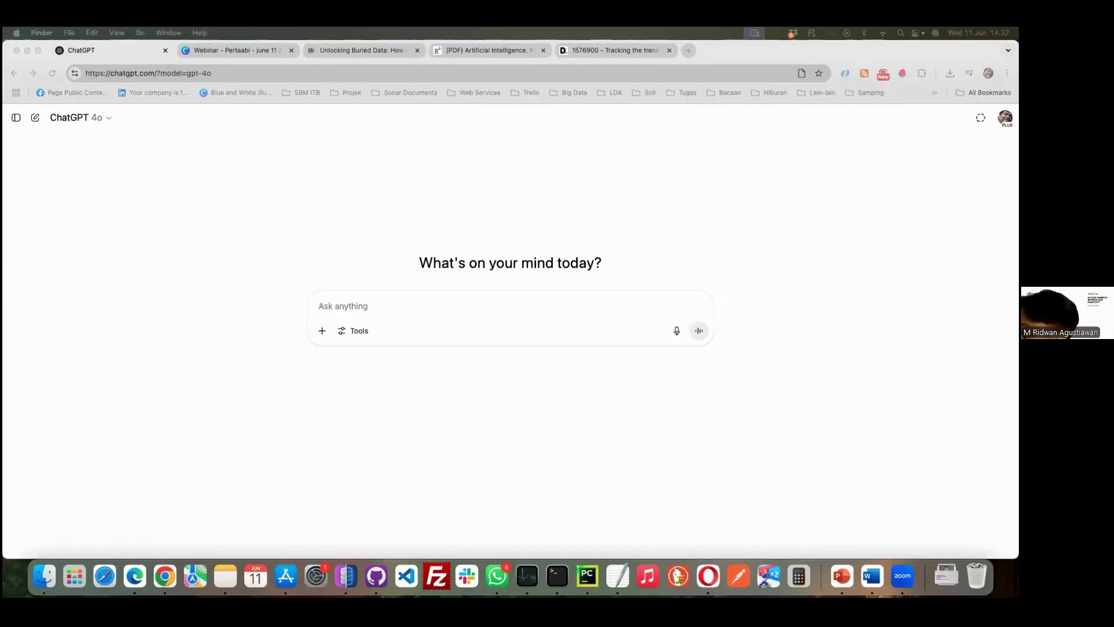
Attach the PT Merdeka Copper Gold case study document to the new chat and write the prompt "Lakukan analisis terhadap file ini."
drag(905, 325, 533, 327)
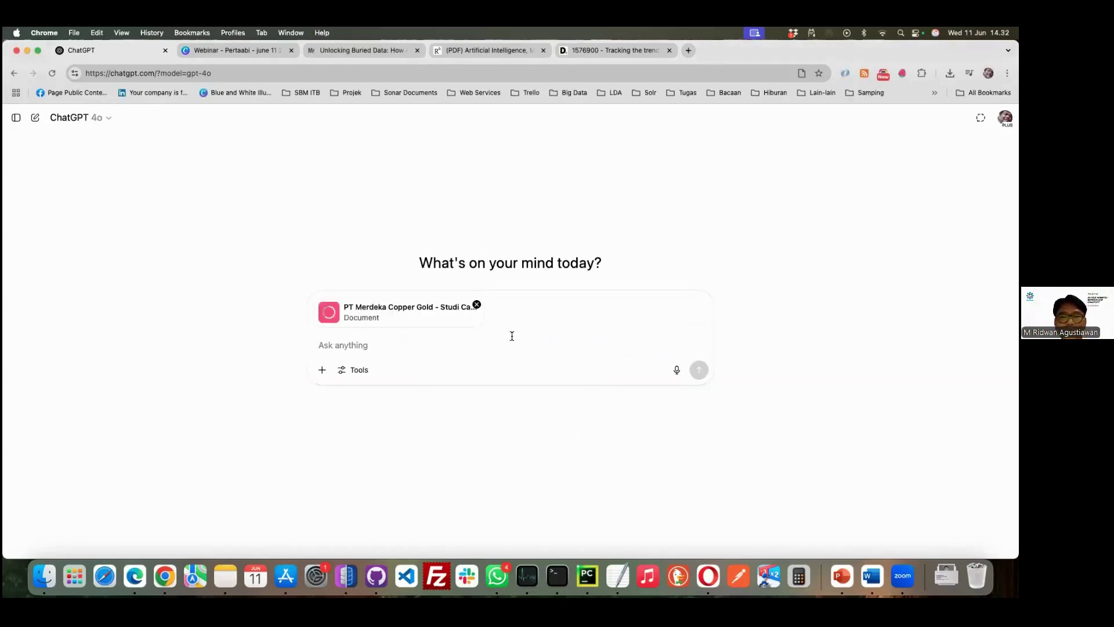
click(360, 341)
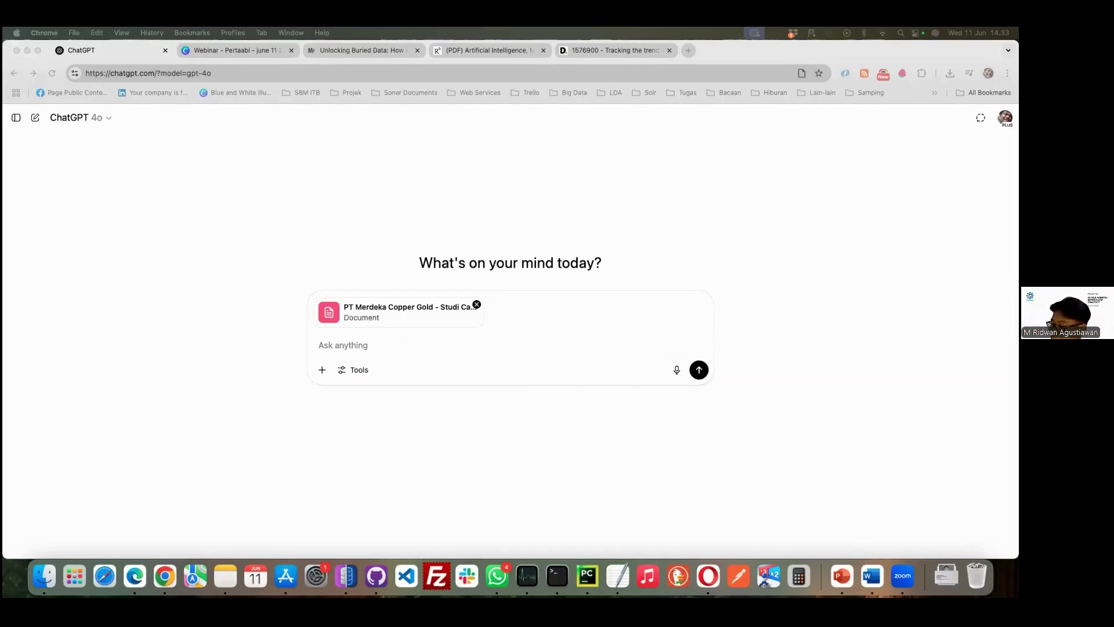
click(455, 345)
text(Lakukan anal)
text(is t terhadap file ini.)
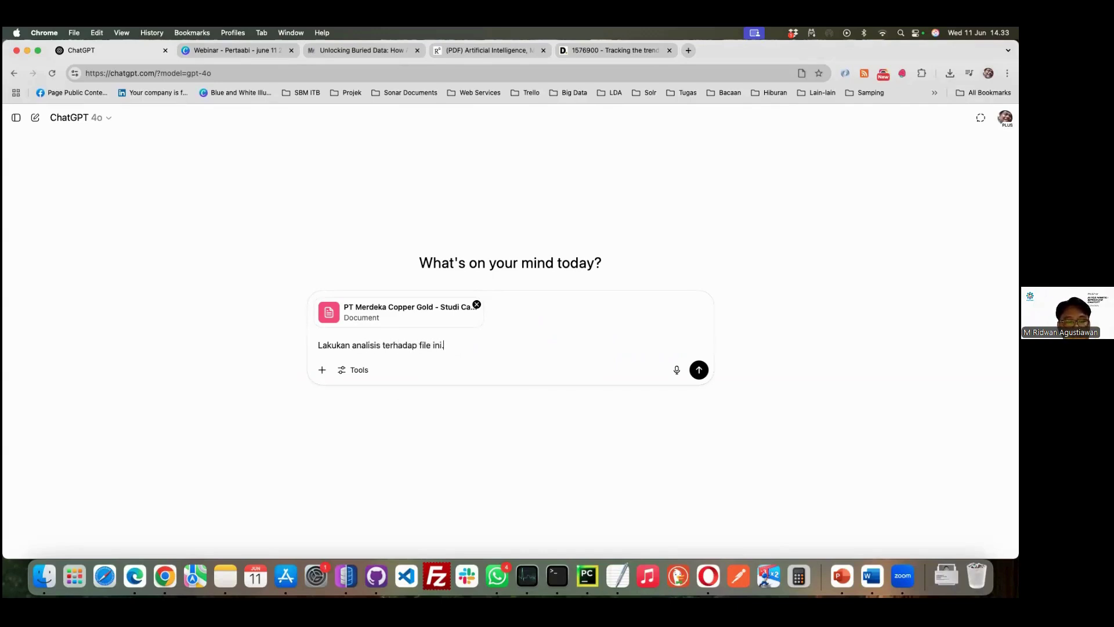
Copy the equipment data list from the Canva slide, and add "Berikut data tambahan yang perlu kamu ketahui" to the ChatGPT prompt
click(271, 51)
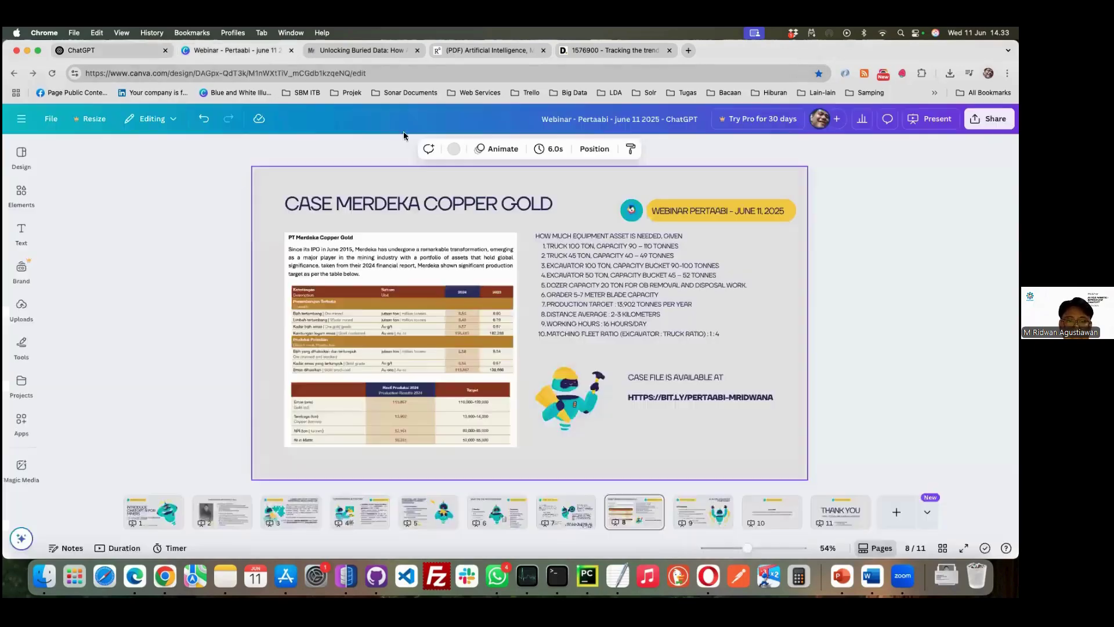
double_click(571, 248)
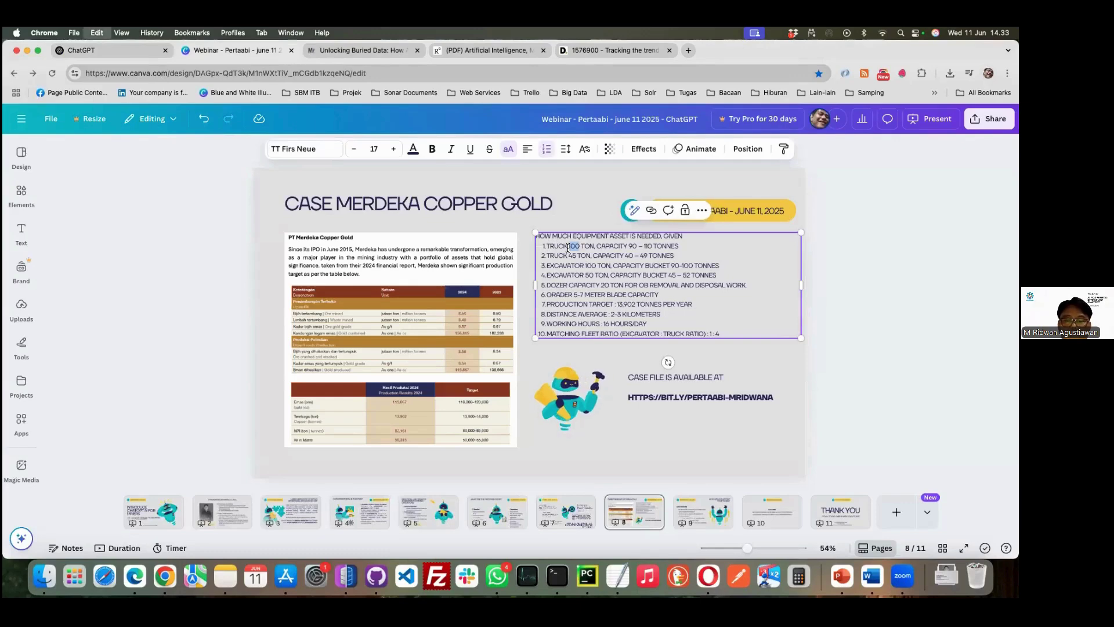
key(super+a)
click(130, 53)
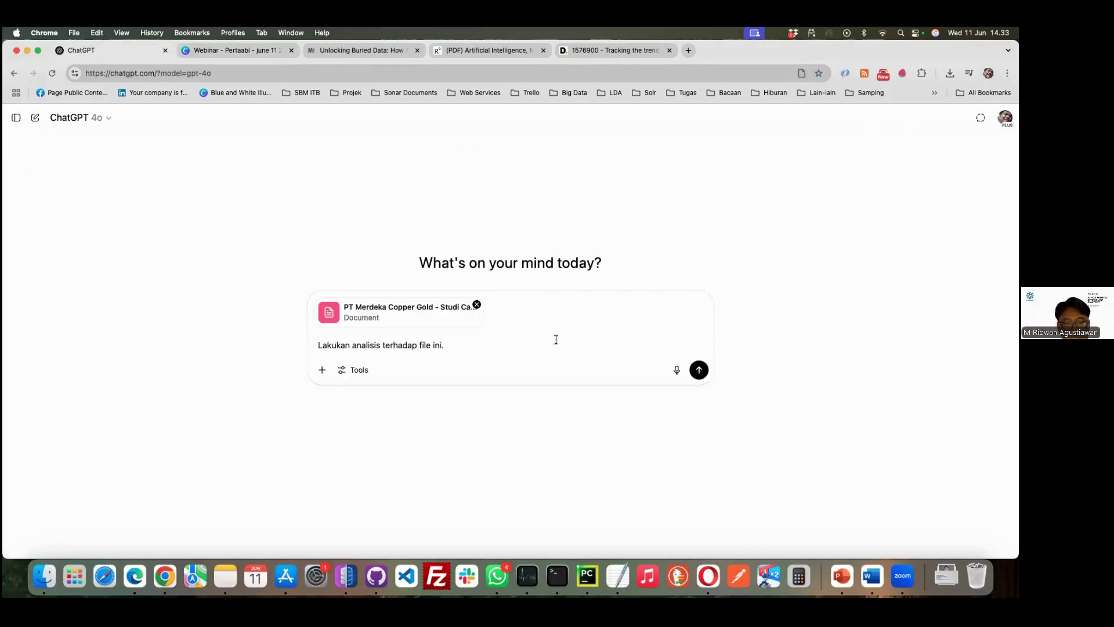
text(Berikut data tambahan ya)
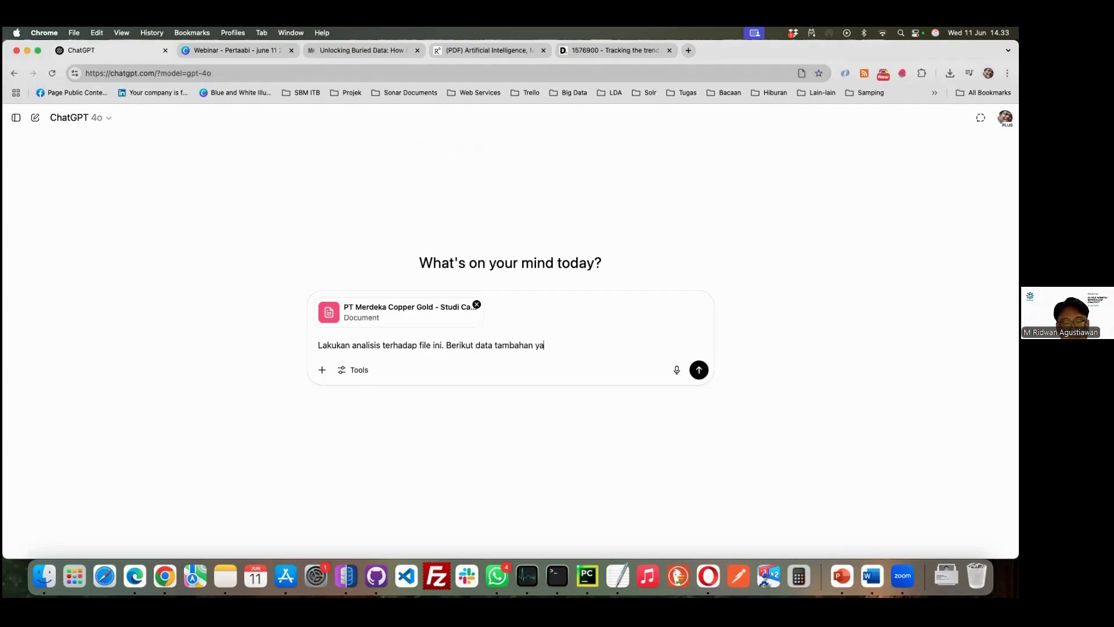
text(ng e perlu kamu ketahui)
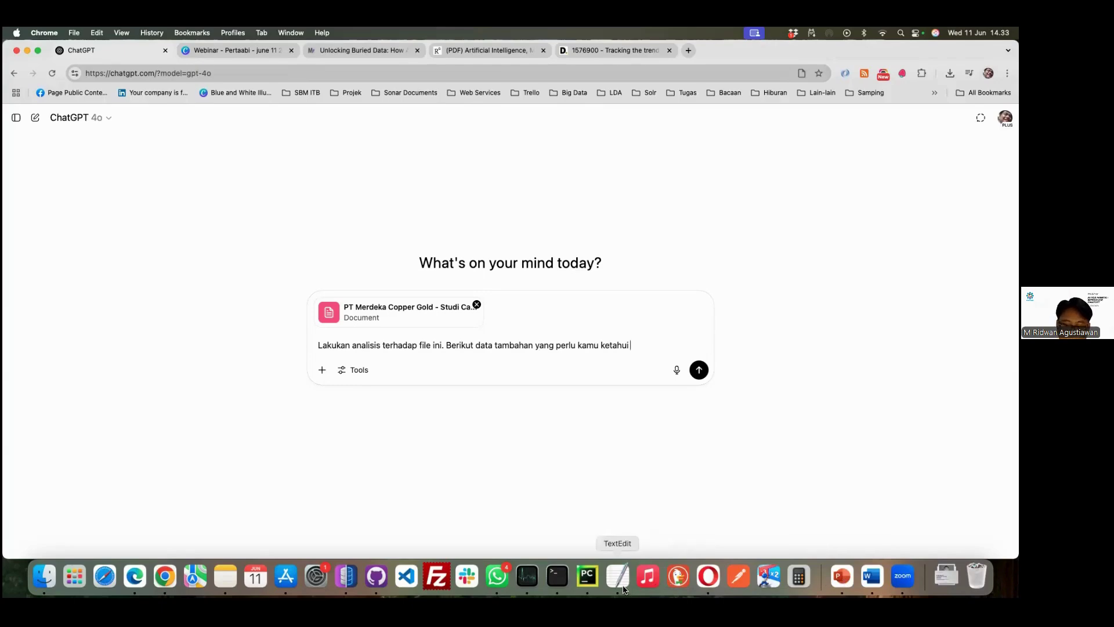
In a TextEdit note, paste the equipment list, enclose the lines below its heading in triple backticks, and insert blank lines above the block
click(626, 557)
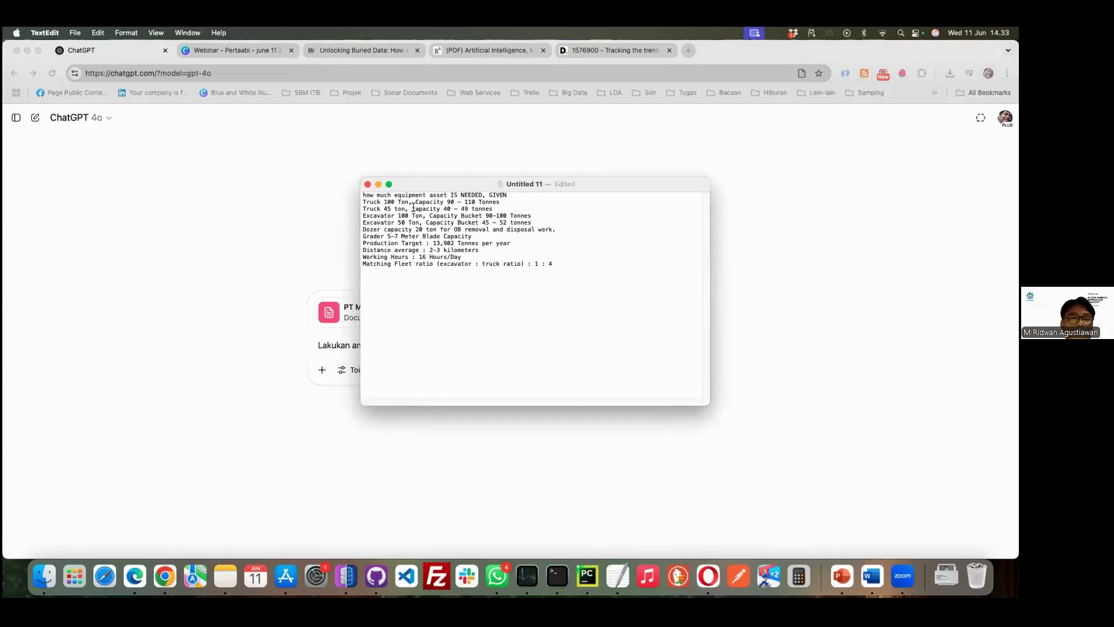
key(super+shift+Down)
key(super+x)
key(super+Tab)
key(super+Tab)
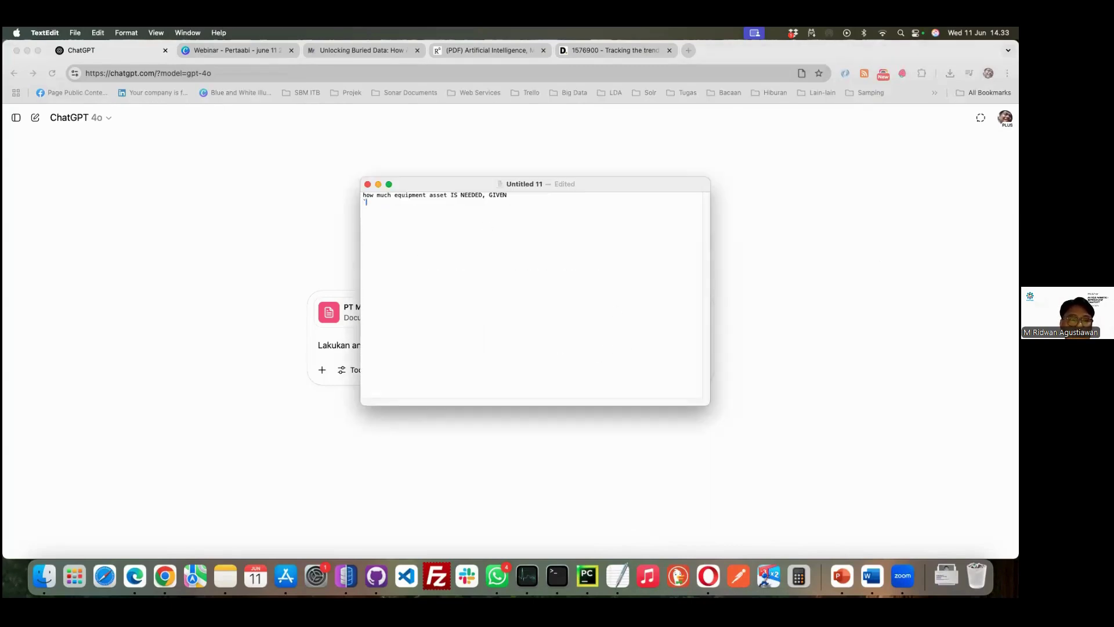
key(super+v)
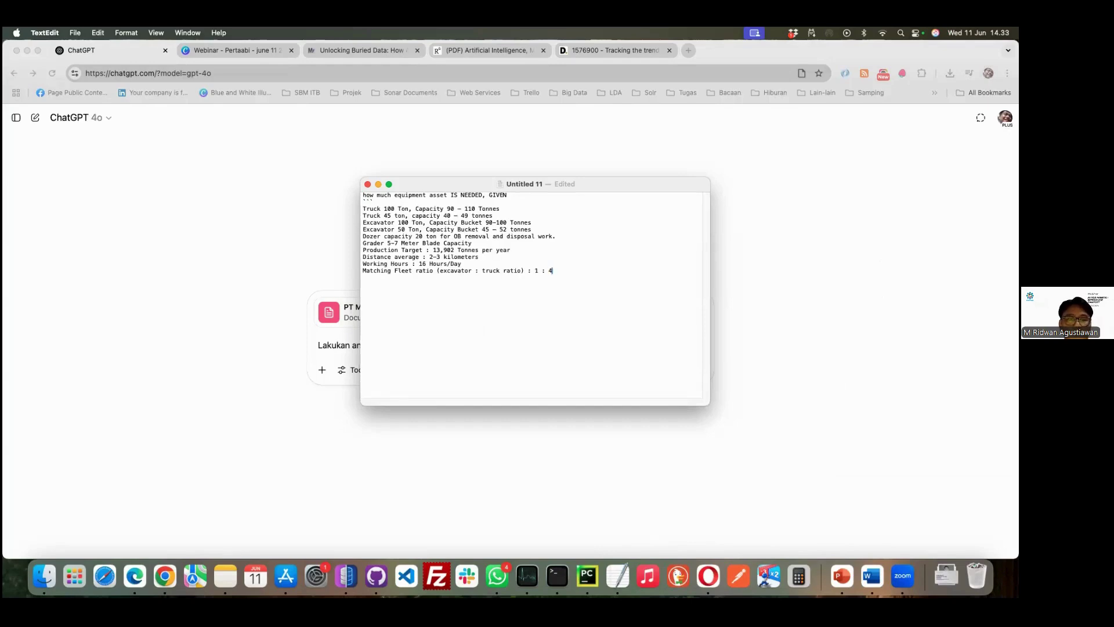
key(super+shift+Down)
key(Up)
key(super+Left)
key(Return)
key(Return)
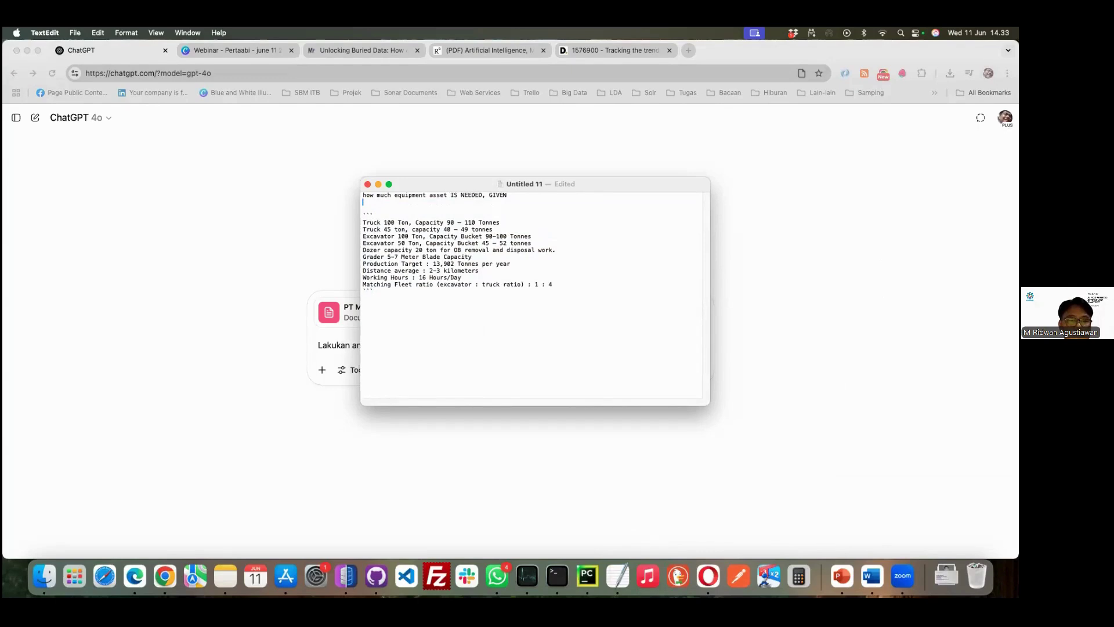
Copy the backtick-fenced equipment data from the note and paste it at the end of the ChatGPT prompt
key(super+shift+Down)
key(super+c)
key(super+Tab)
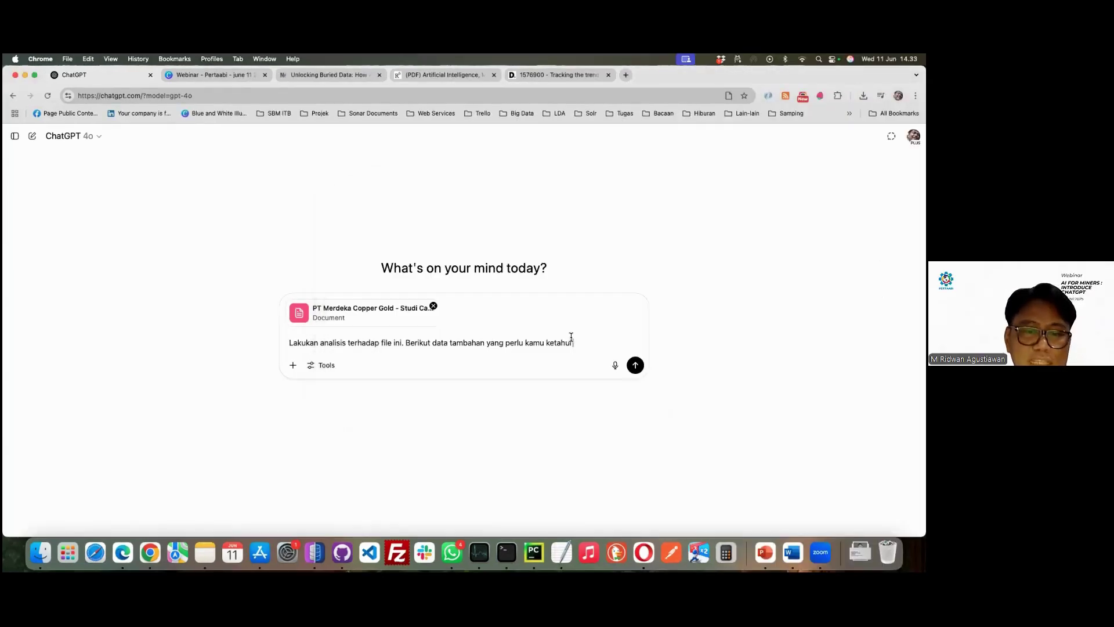
key(super+v)
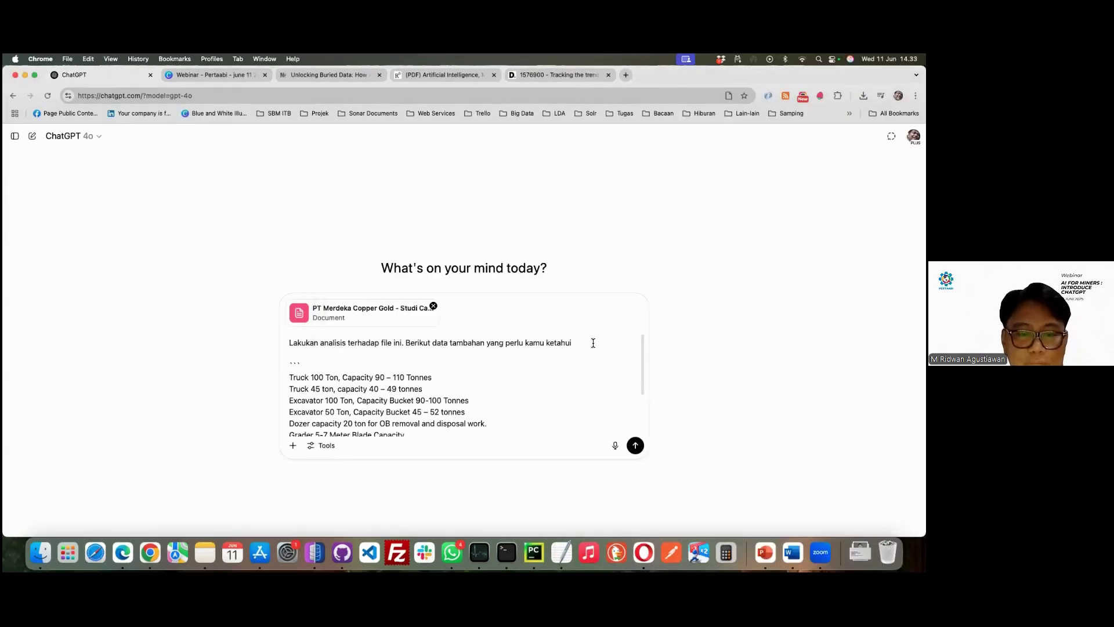
scroll(580, 389, down, 3)
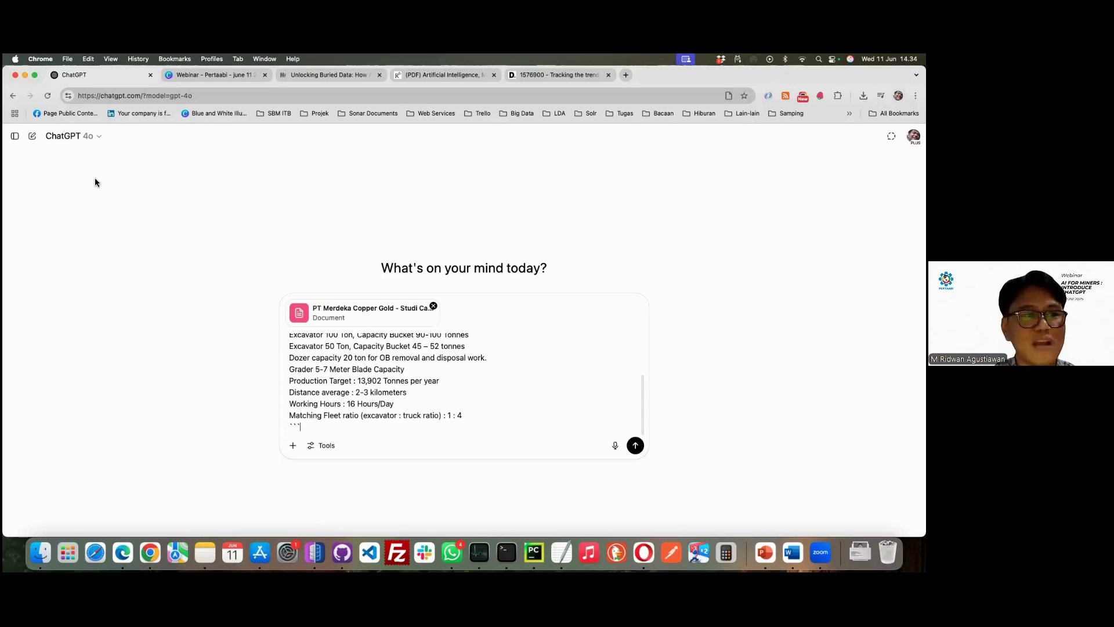
click(15, 137)
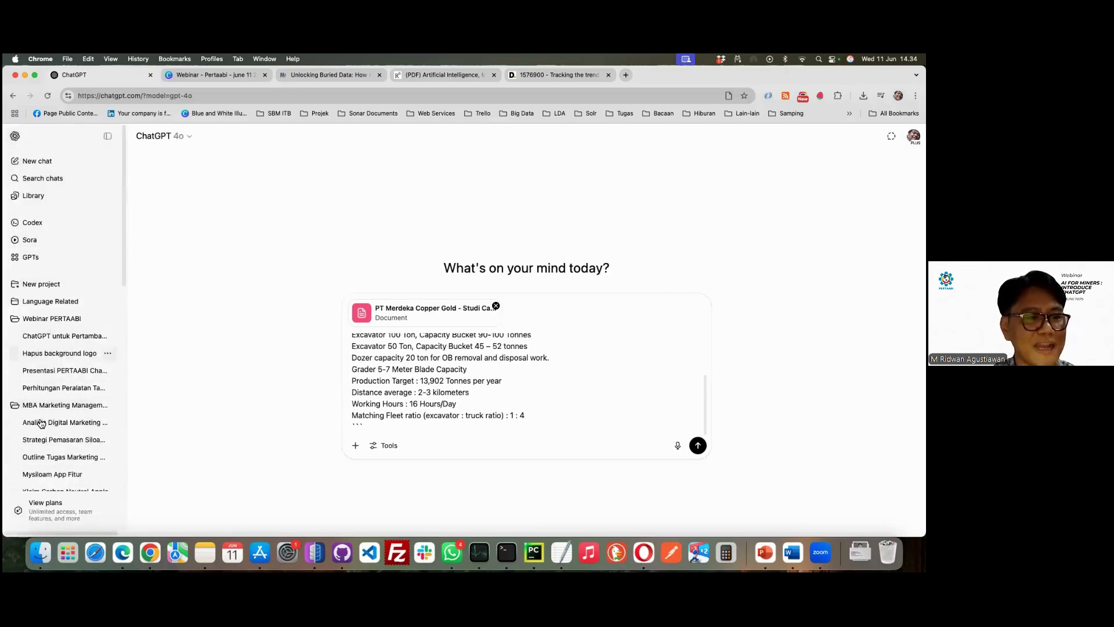
click(98, 138)
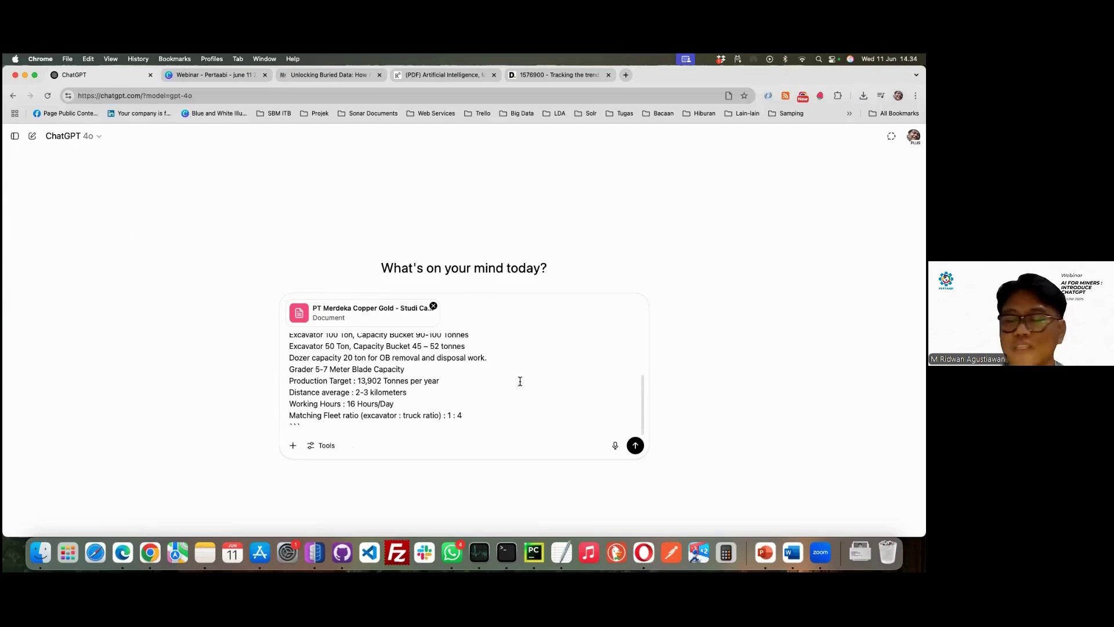
Review the composed prompt with its equipment data and send it together with the attached document
scroll(520, 380, up, 3)
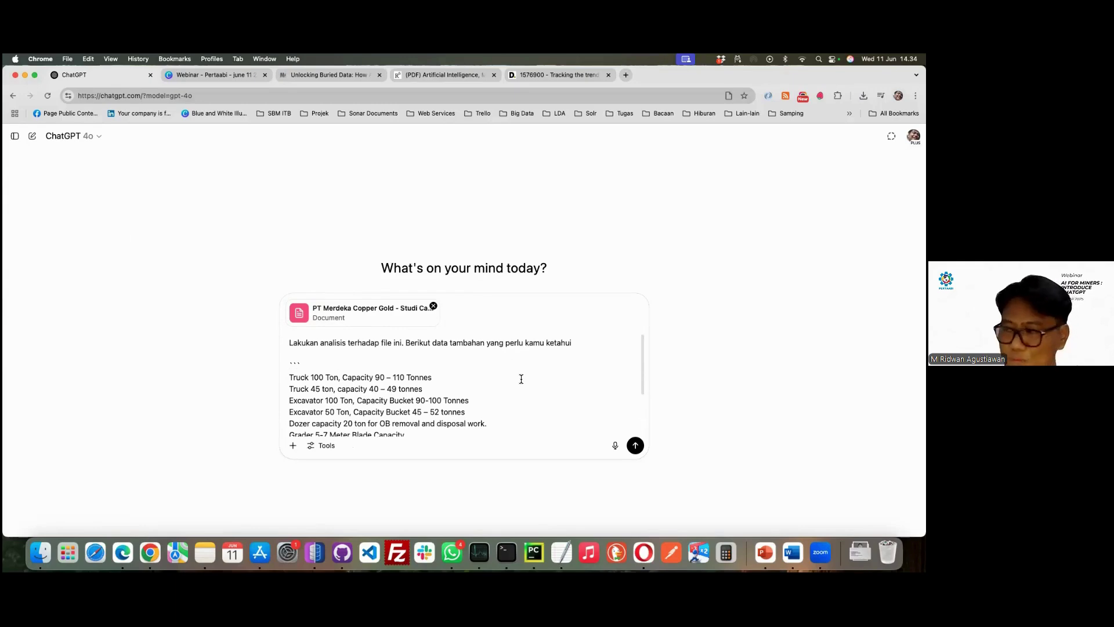
scroll(521, 379, down, 3)
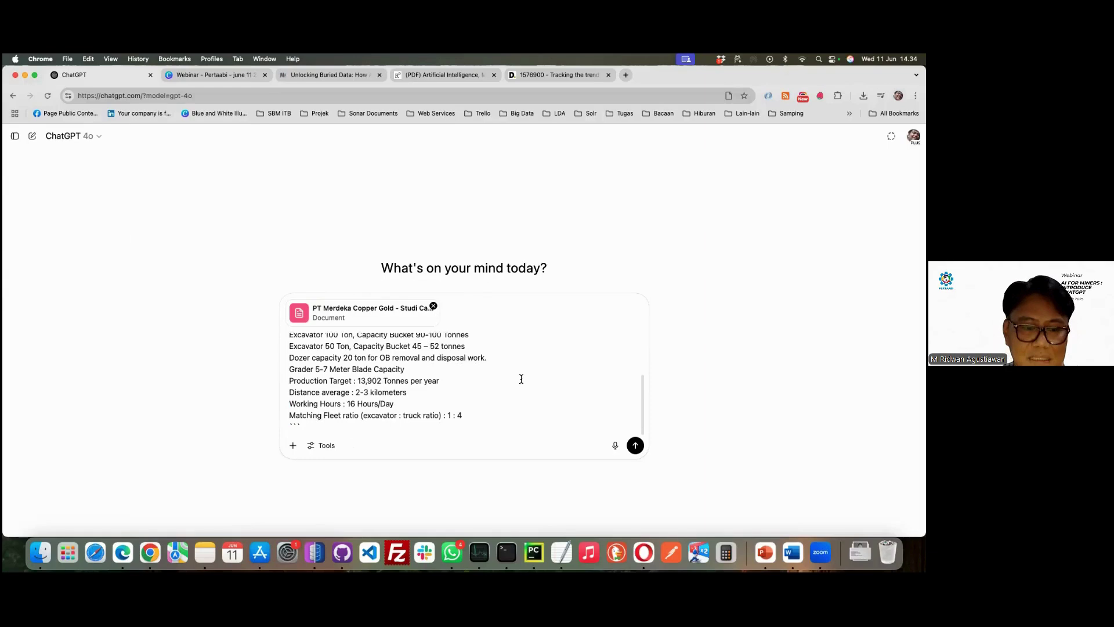
click(472, 395)
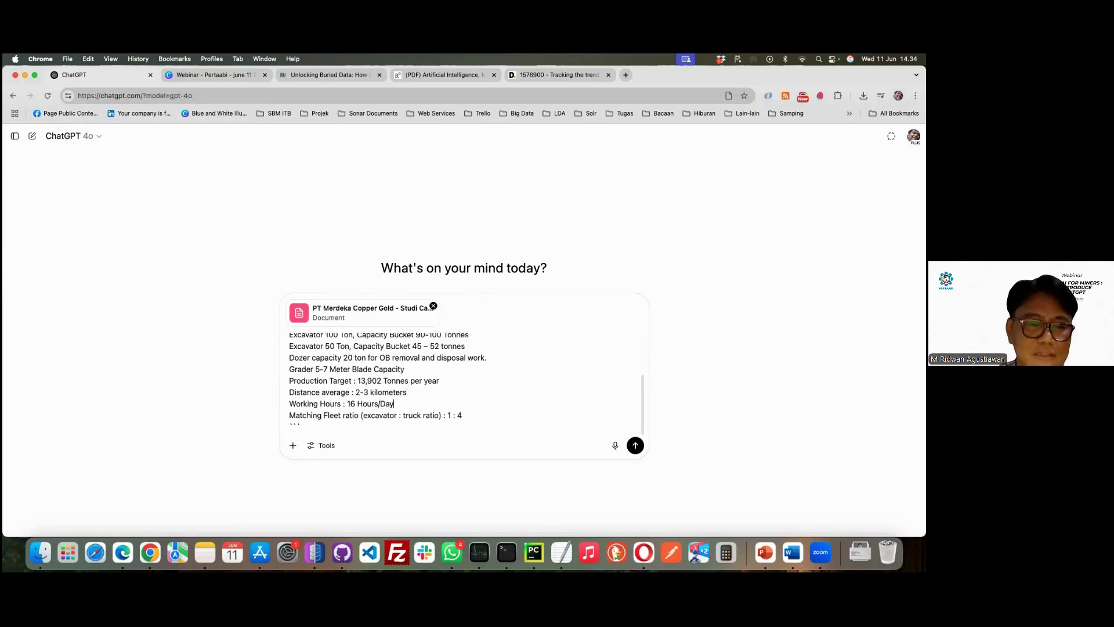
key(Return)
Select the heading line "how much equipment asset IS NEEDED, GIVEN" in the TextEdit note and return to the ChatGPT conversation
key(super+Tab)
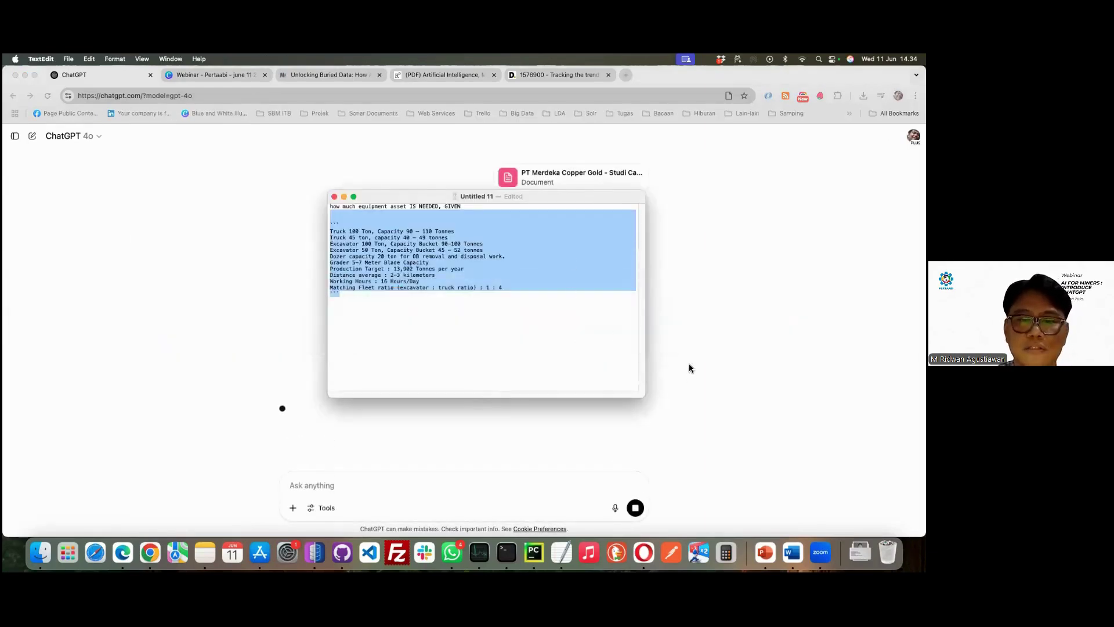
key(super+a)
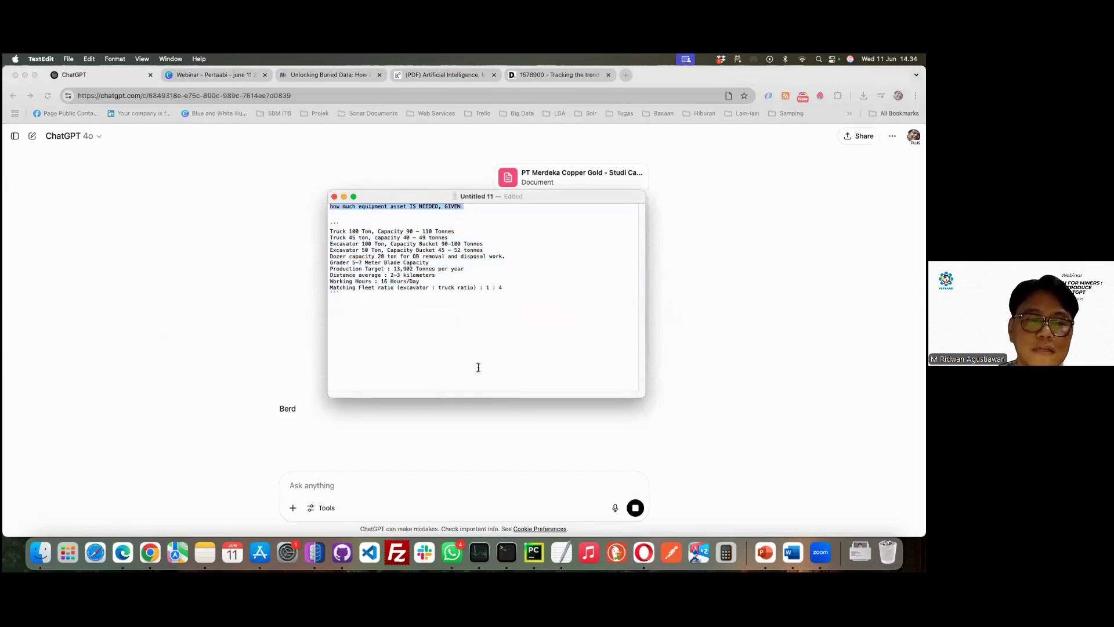
click(582, 442)
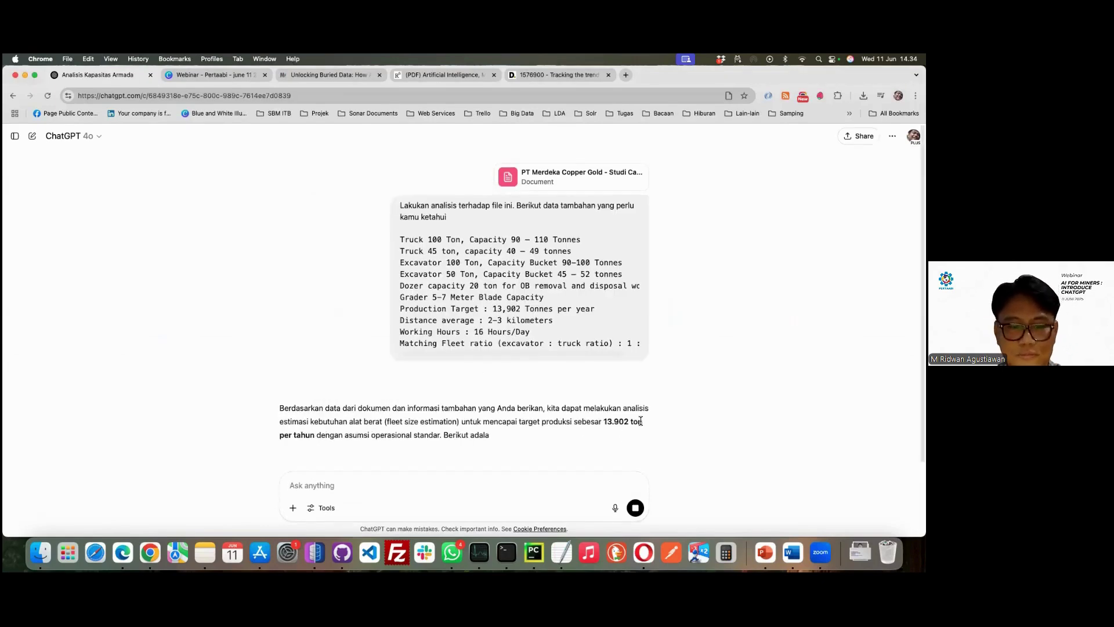
Examine the assumptions and excavator productivity sections of ChatGPT's answer, and compare the production figure with the tables in the Word case study
scroll(601, 403, down, 4)
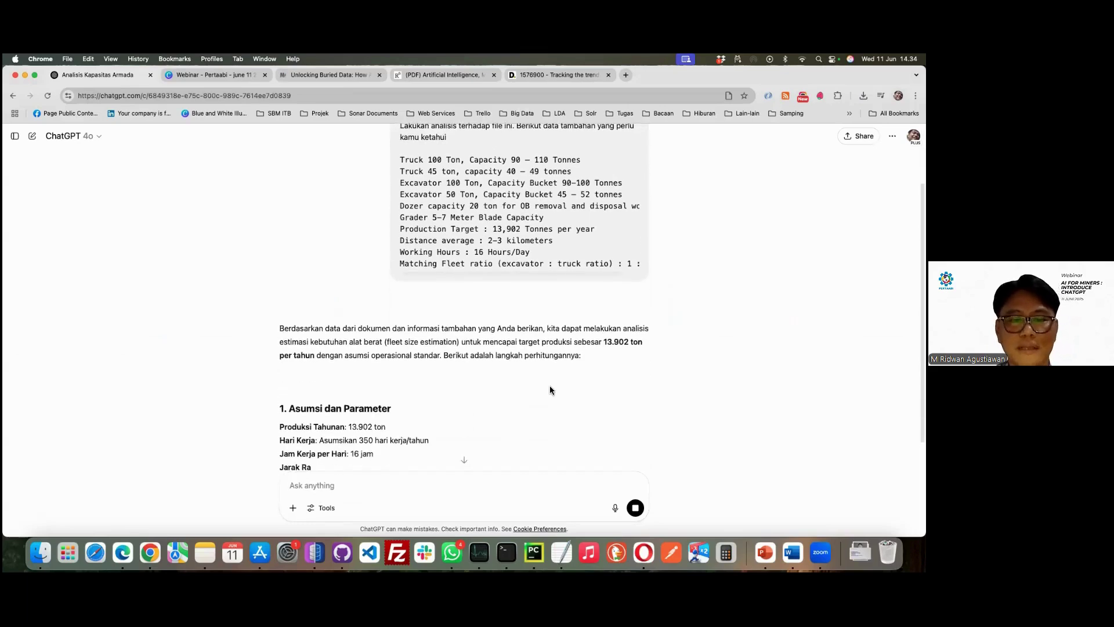
scroll(547, 376, down, 5)
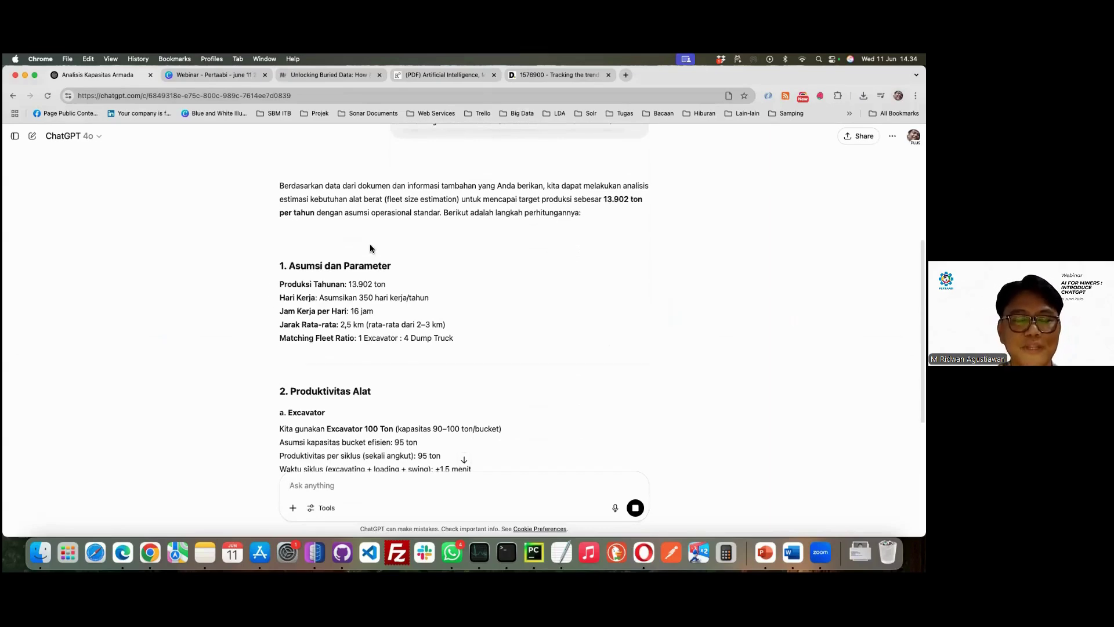
key(super+Tab)
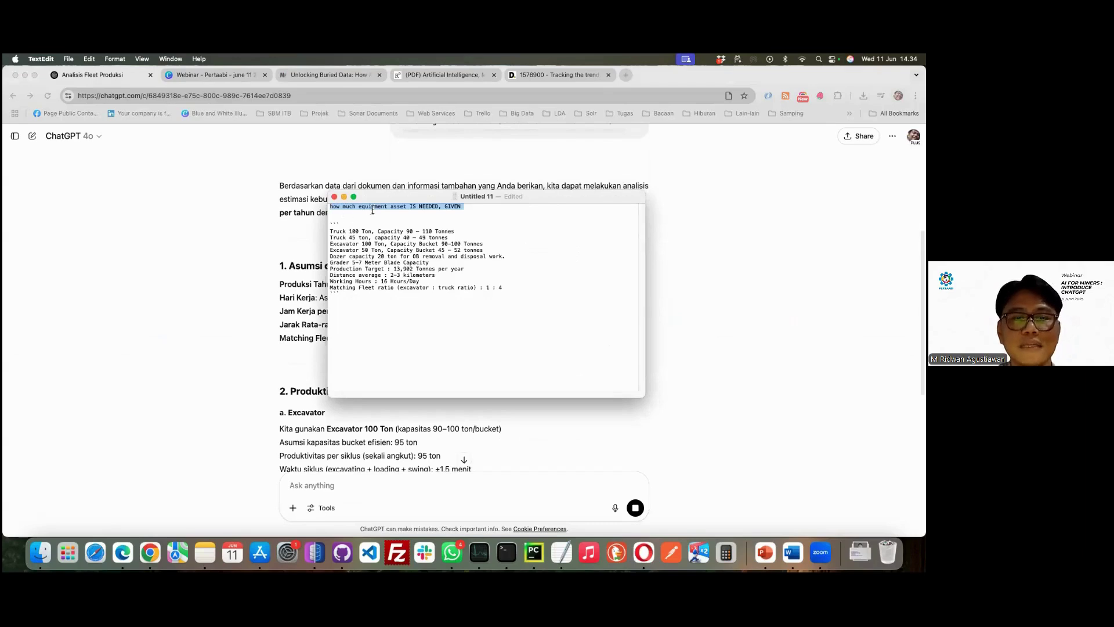
key(super+Tab)
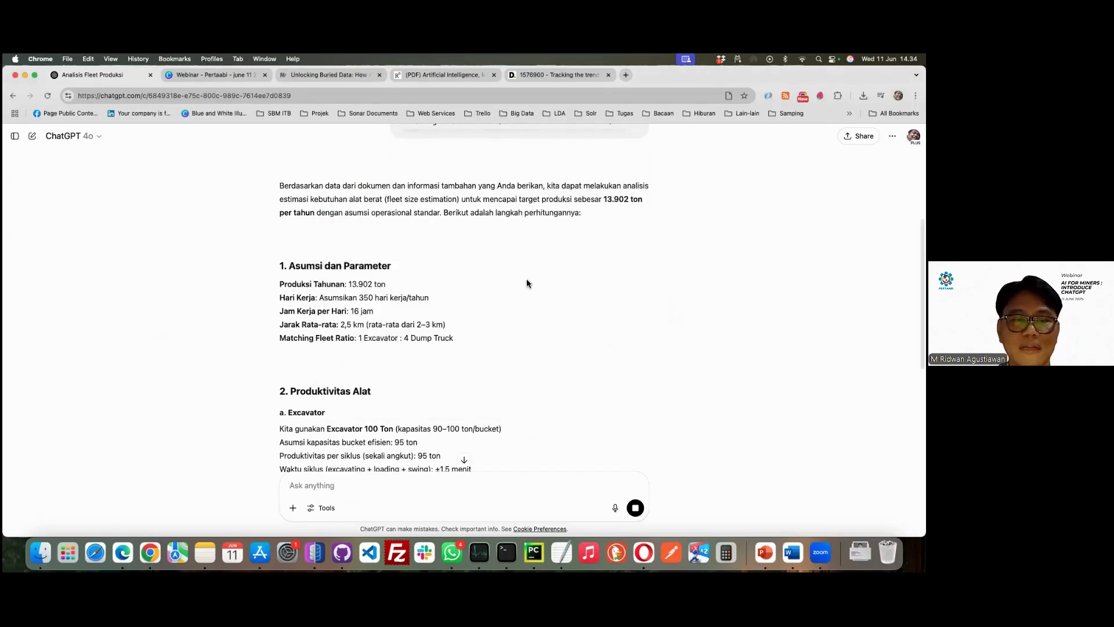
scroll(527, 281, up, 1)
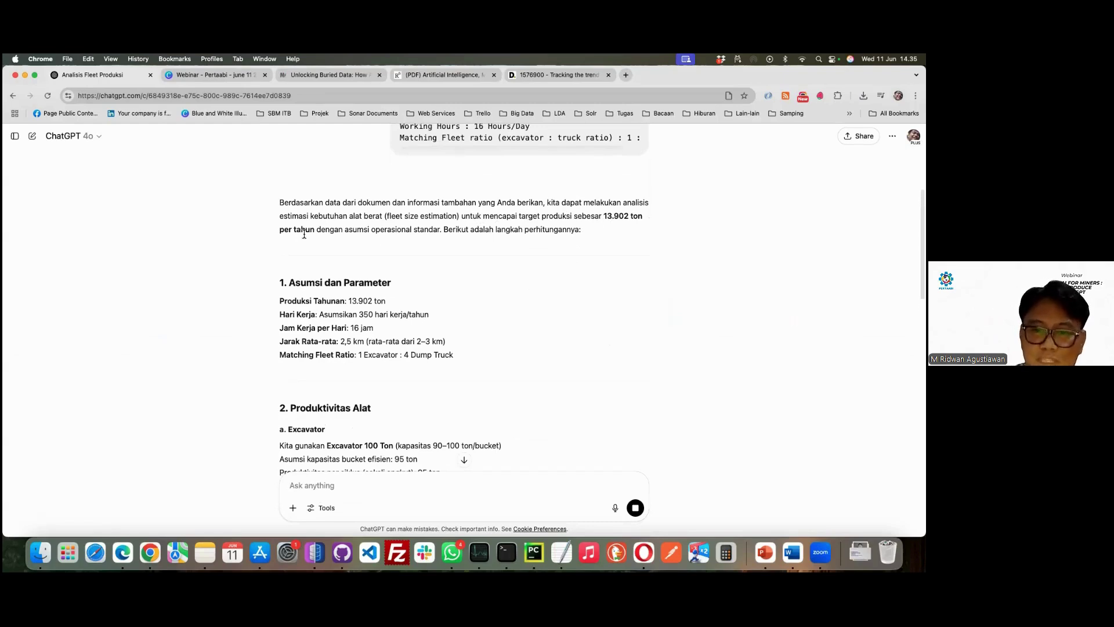
click(792, 552)
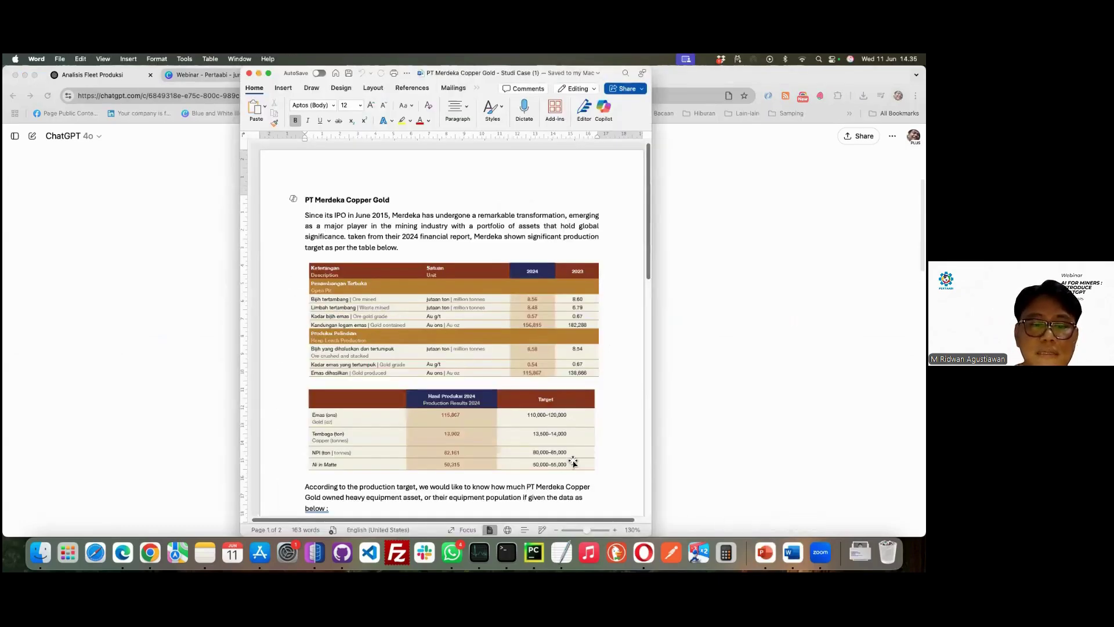
click(690, 290)
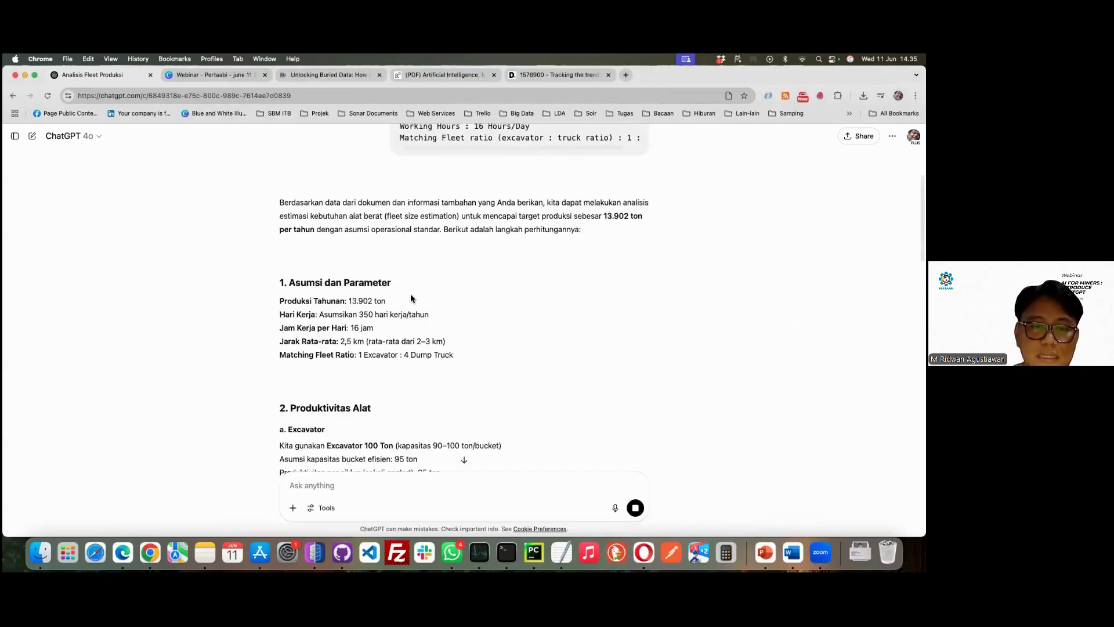
scroll(328, 308, down, 3)
scroll(356, 327, up, 1)
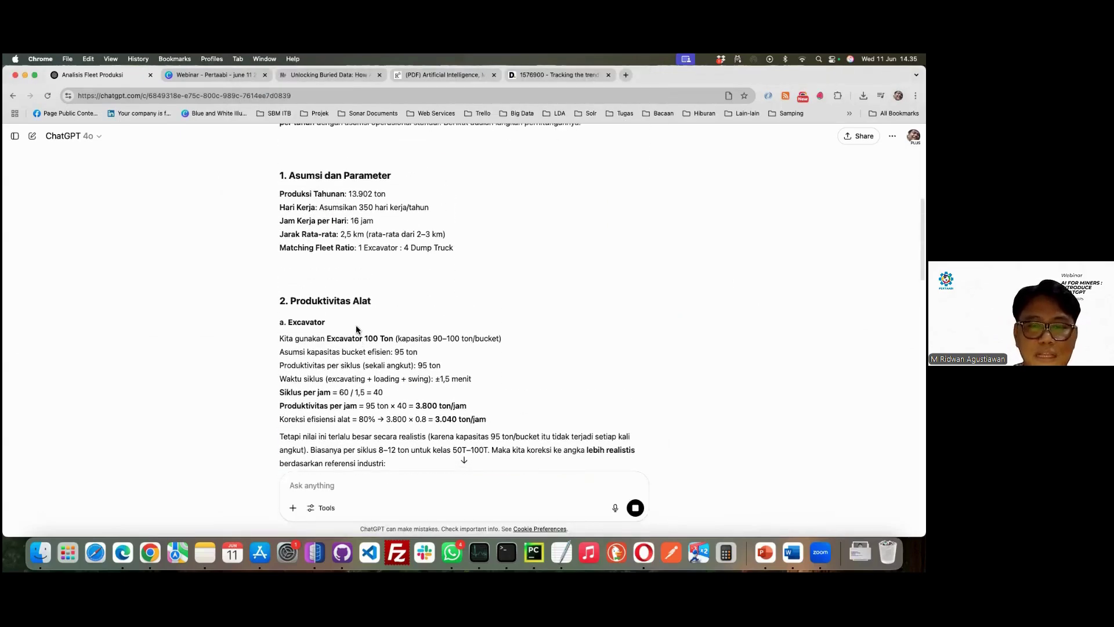
scroll(356, 325, up, 3)
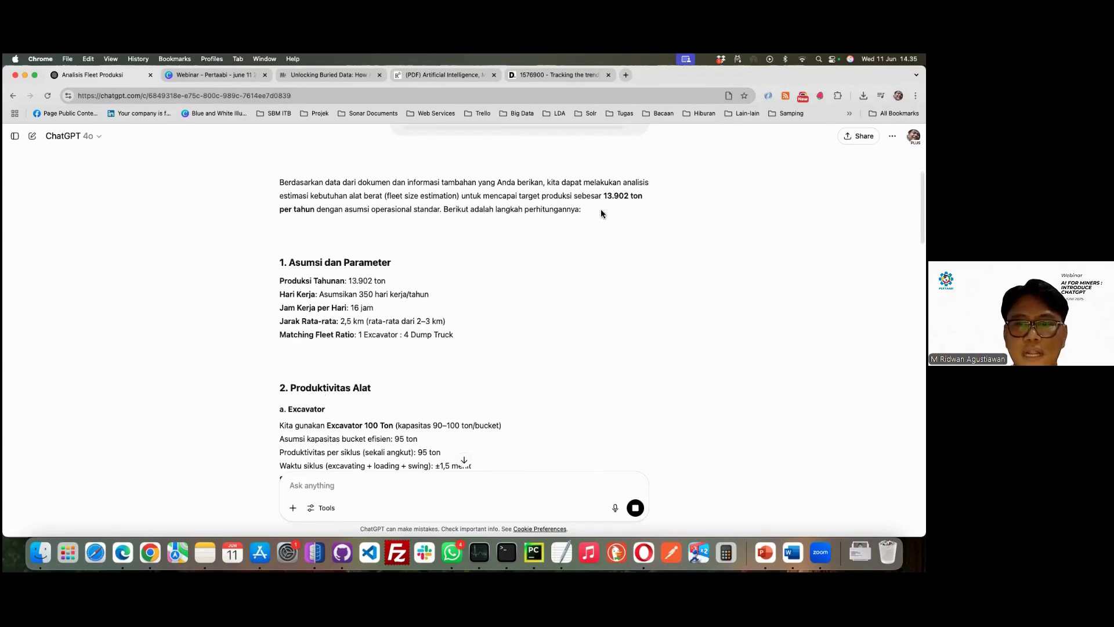
key(super+Tab)
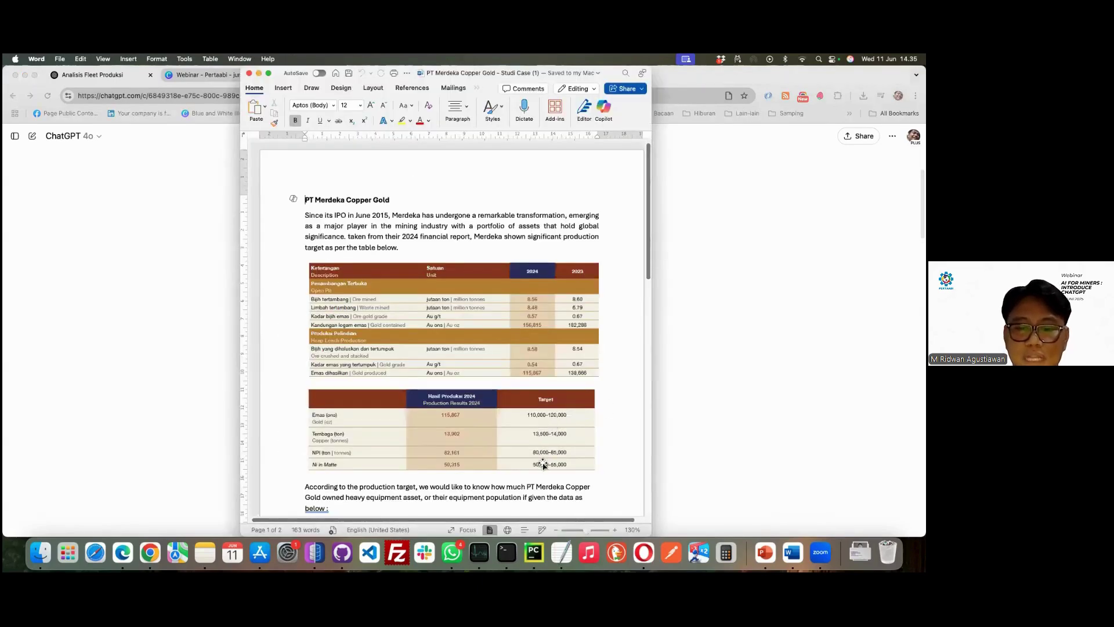
key(super+Tab)
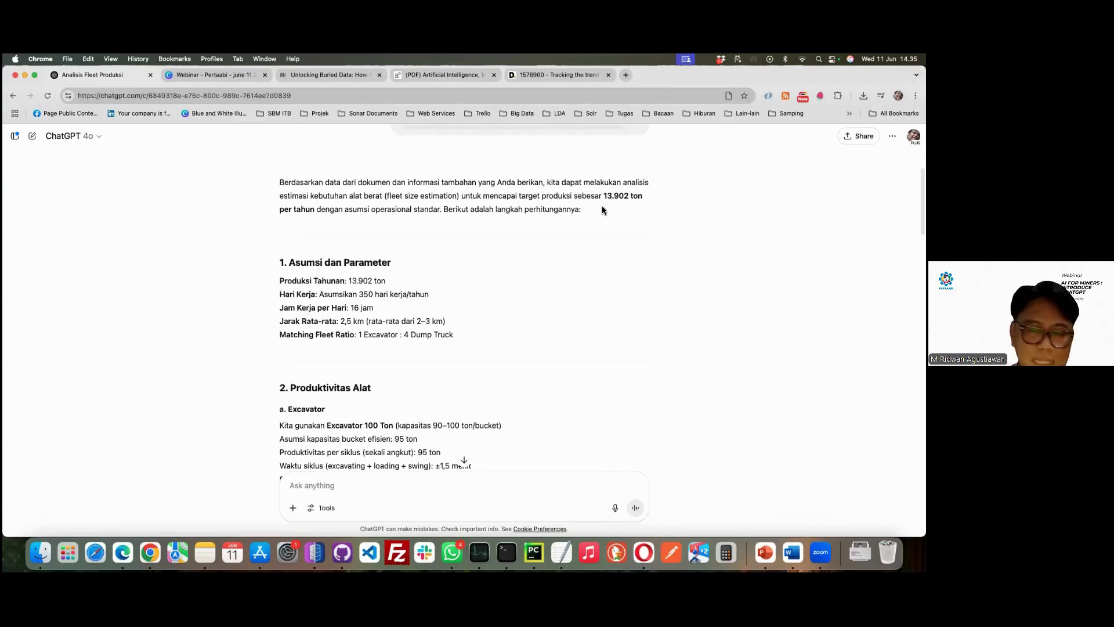
scroll(429, 270, down, 1)
scroll(371, 267, down, 3)
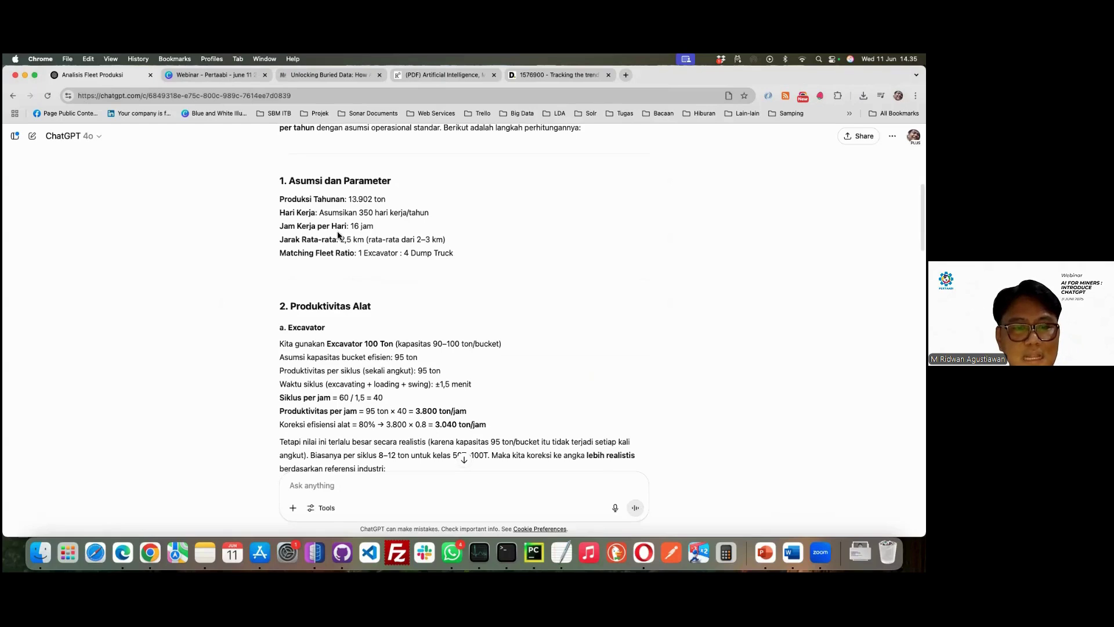
Examine the excavator and truck productivity, the required unit calculations, and the closing equipment summary and notes in ChatGPT's answer
scroll(392, 277, down, 6)
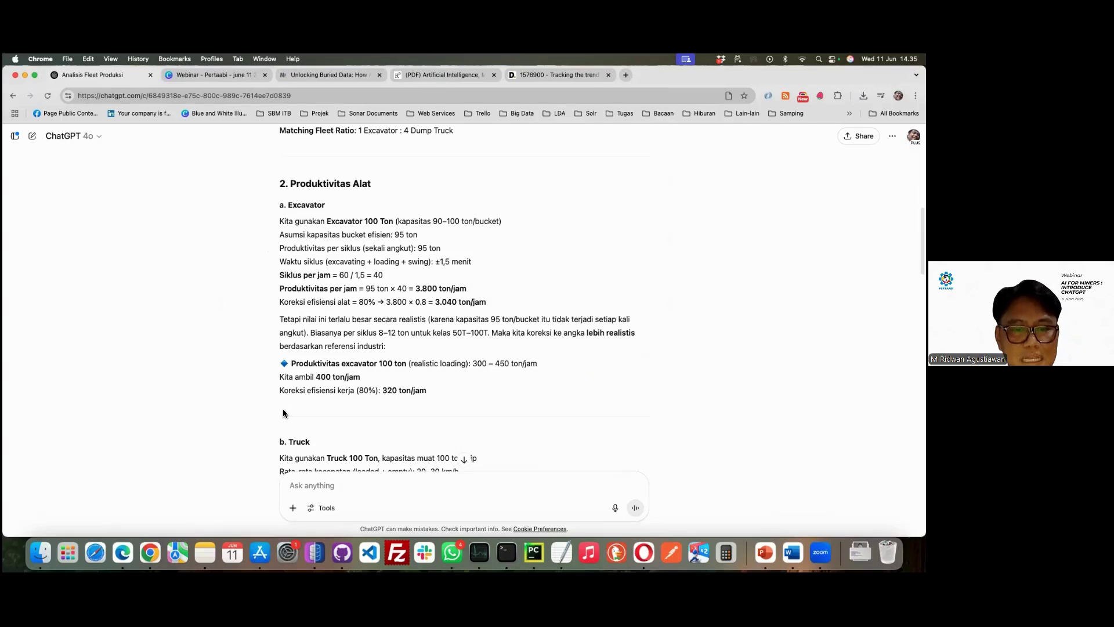
scroll(278, 413, down, 1)
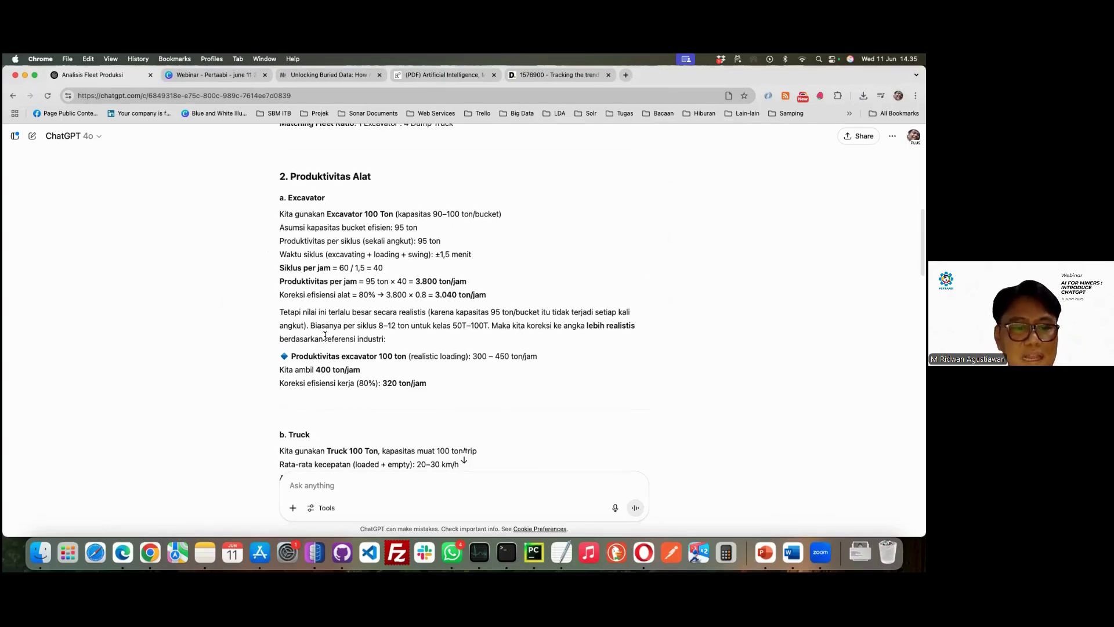
scroll(266, 365, down, 2)
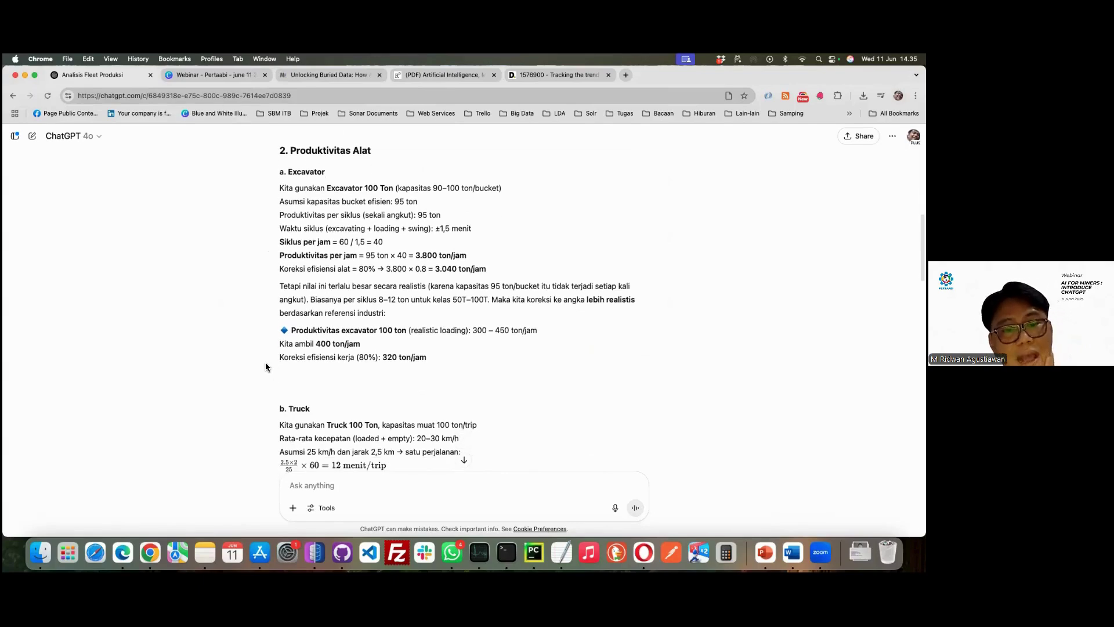
scroll(265, 365, down, 5)
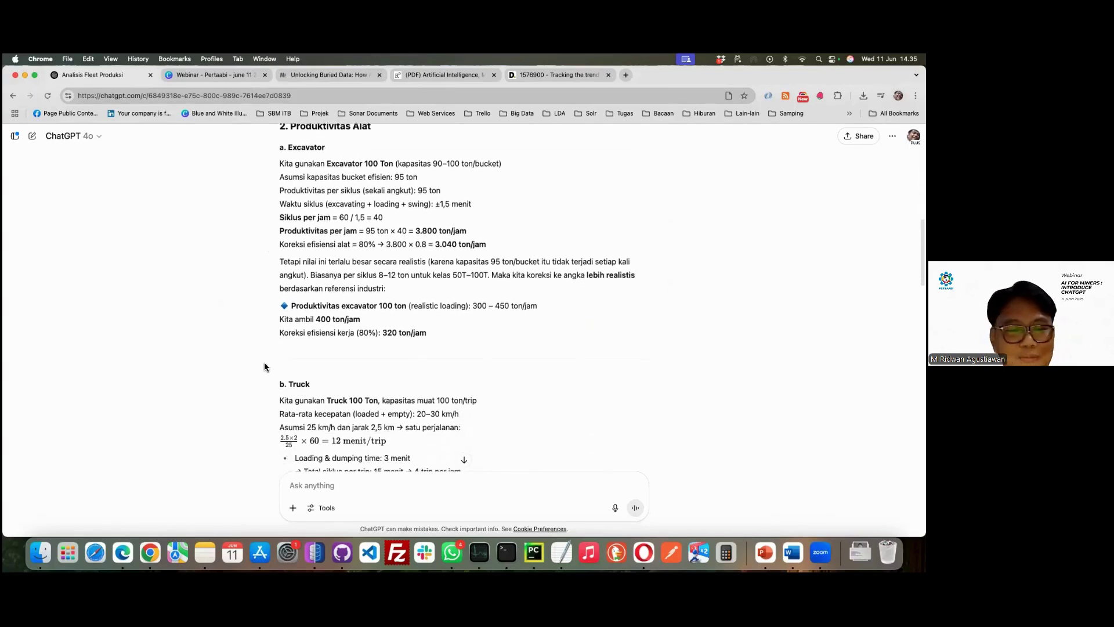
scroll(264, 366, down, 3)
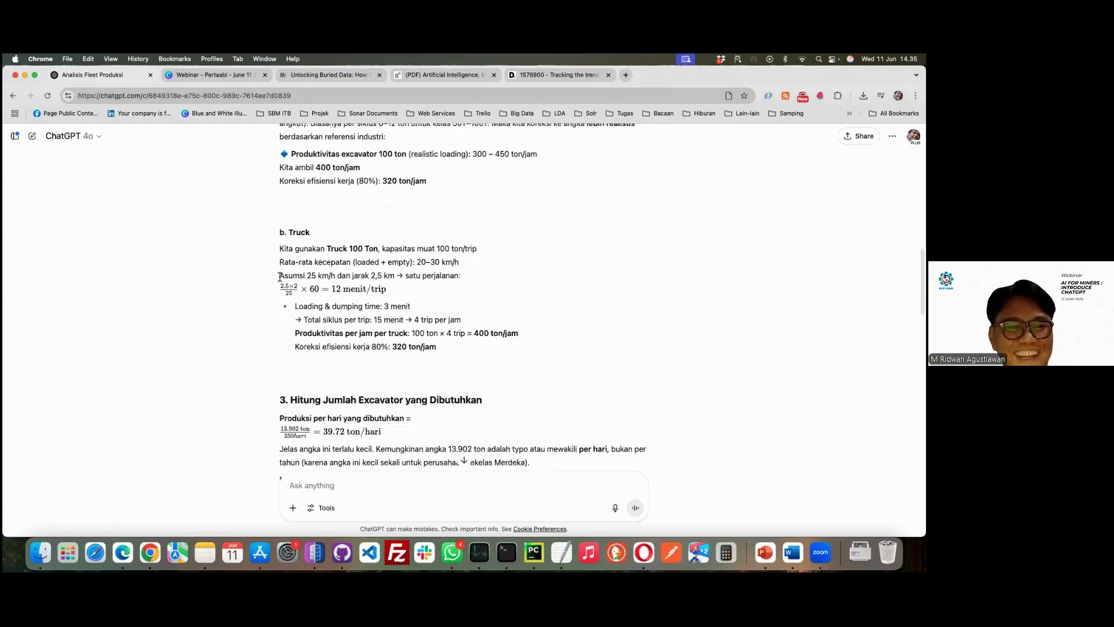
scroll(267, 313, down, 1)
scroll(256, 325, down, 15)
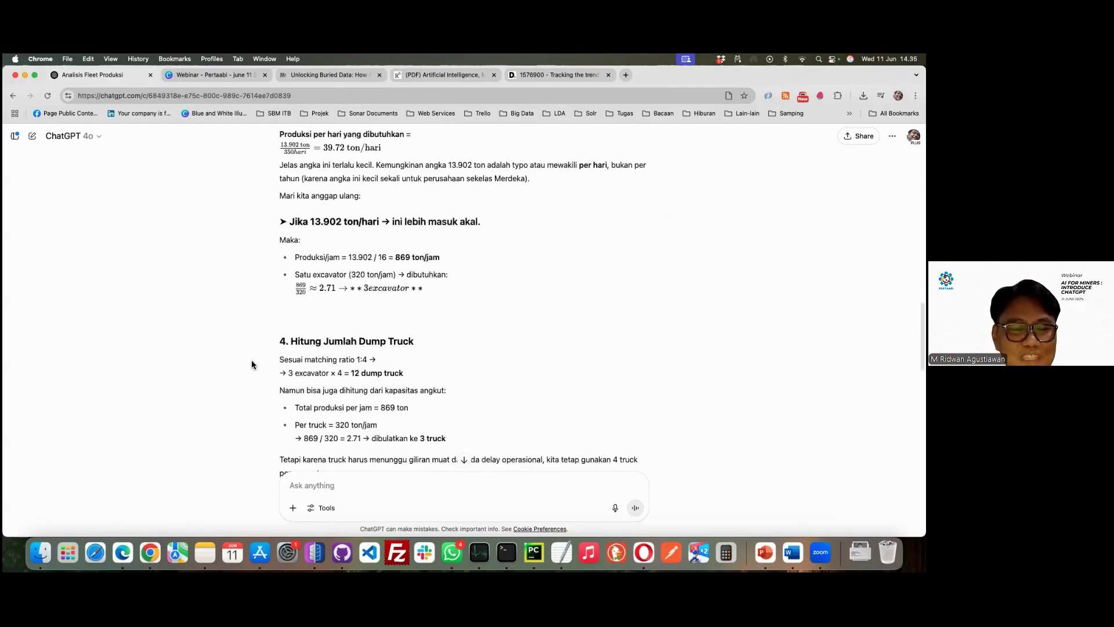
scroll(251, 365, down, 8)
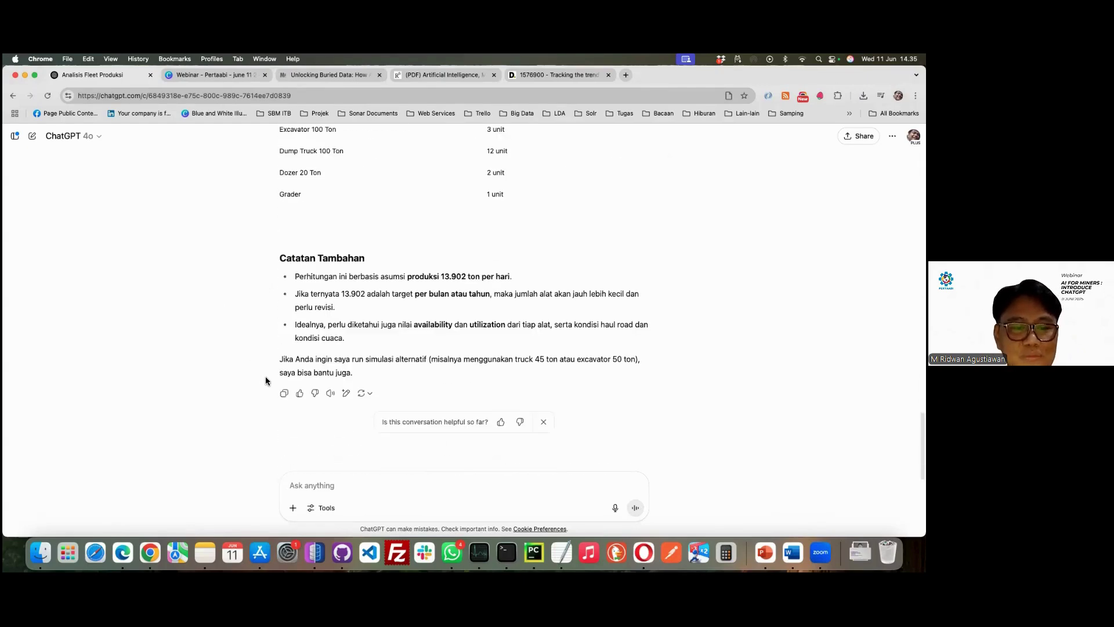
scroll(294, 313, up, 2)
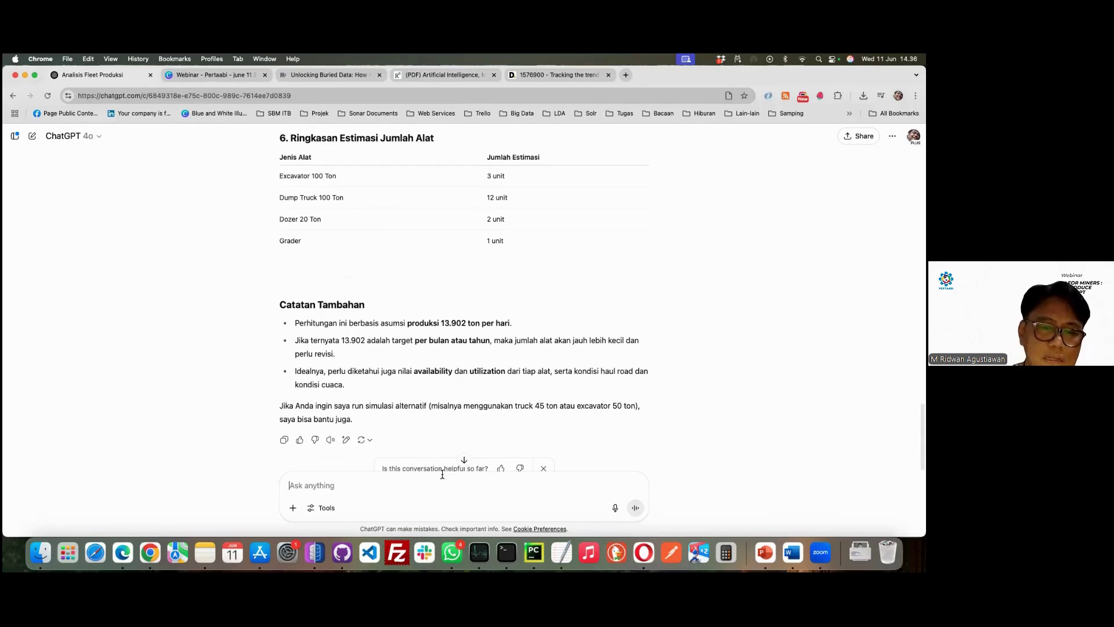
Correct the production assumption by sending the follow-up "salah, produksinya itu 15000 ton per hari. Hitung ulang."
drag(408, 324, 467, 325)
click(375, 489)
text(salah, produksinya itu 15000 ton per hari)
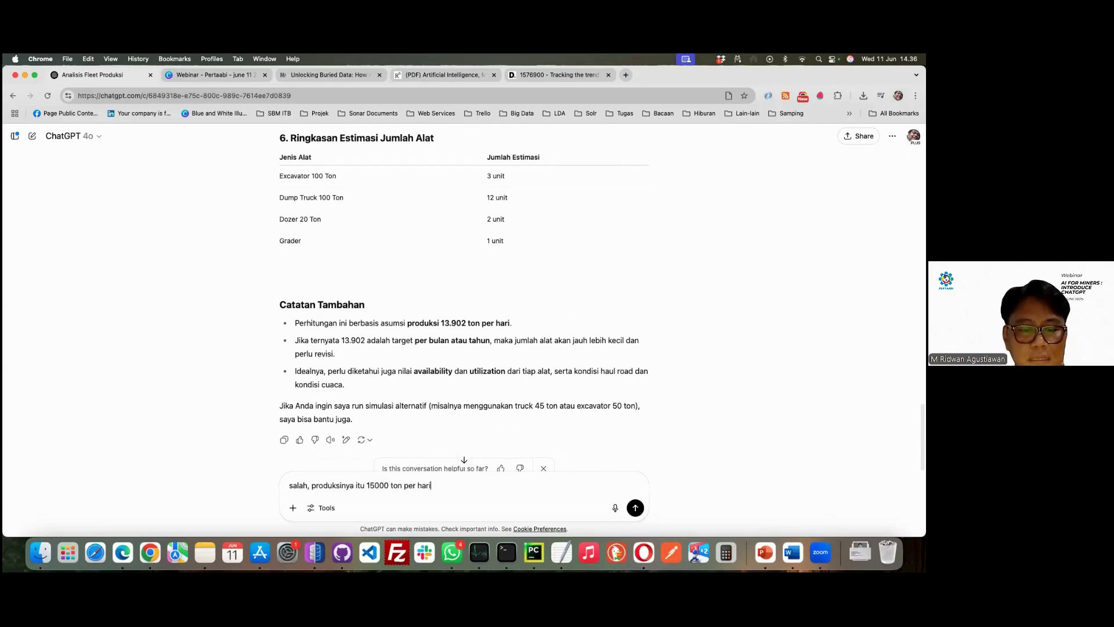
text(tung ulang.)
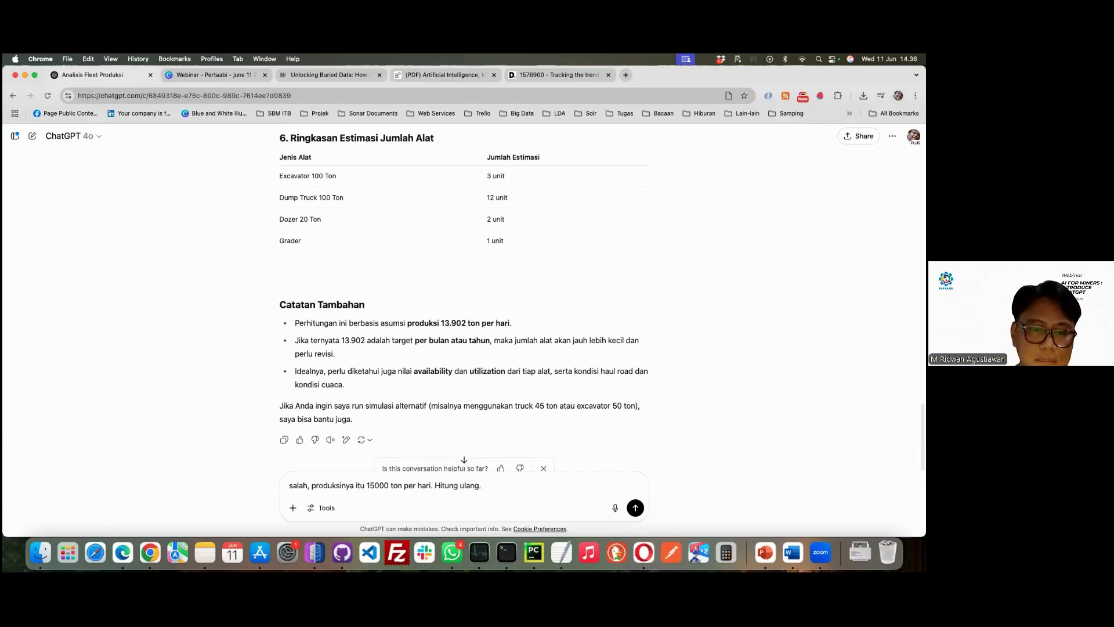
key(Return)
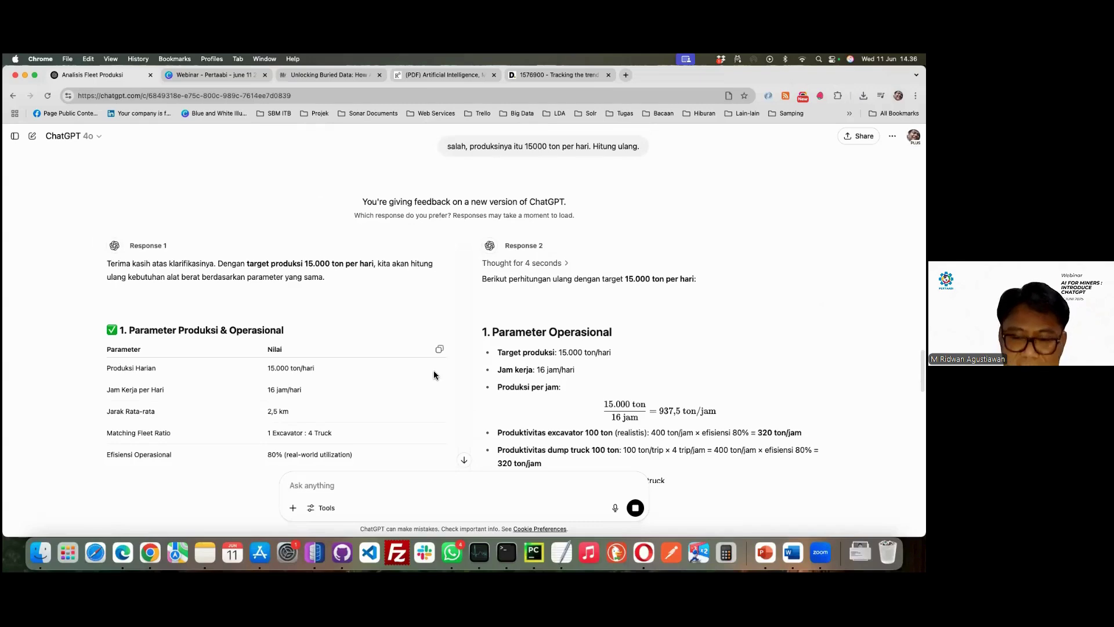
Compare the two recalculated fleet responses for 15,000 tonnes per day and choose Response 1 as the preferred one
scroll(432, 369, down, 5)
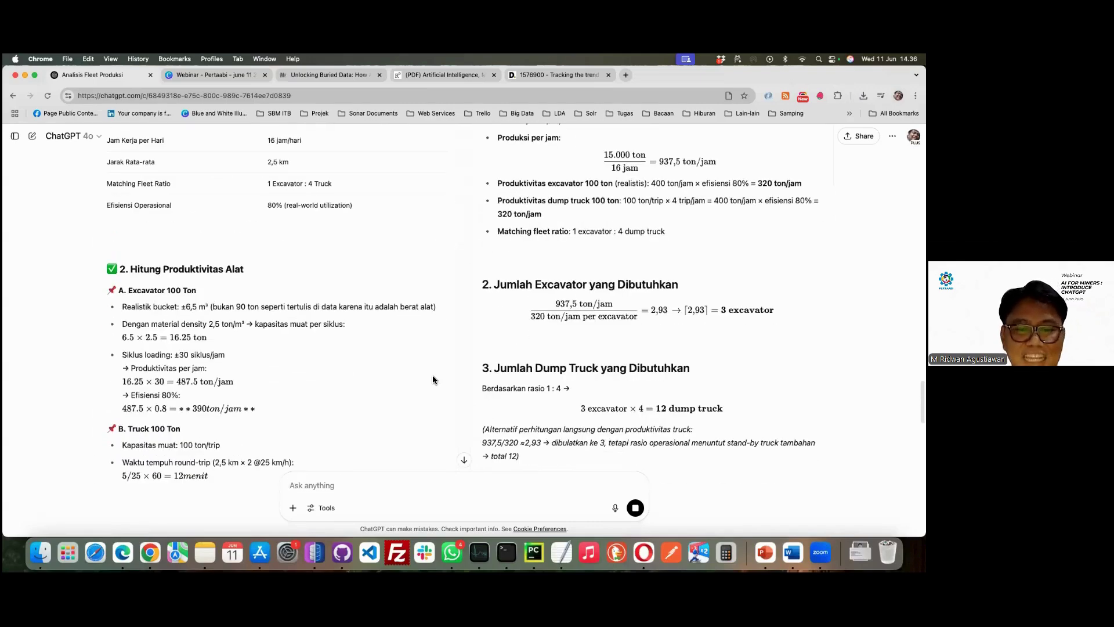
scroll(429, 372, down, 5)
scroll(429, 372, up, 8)
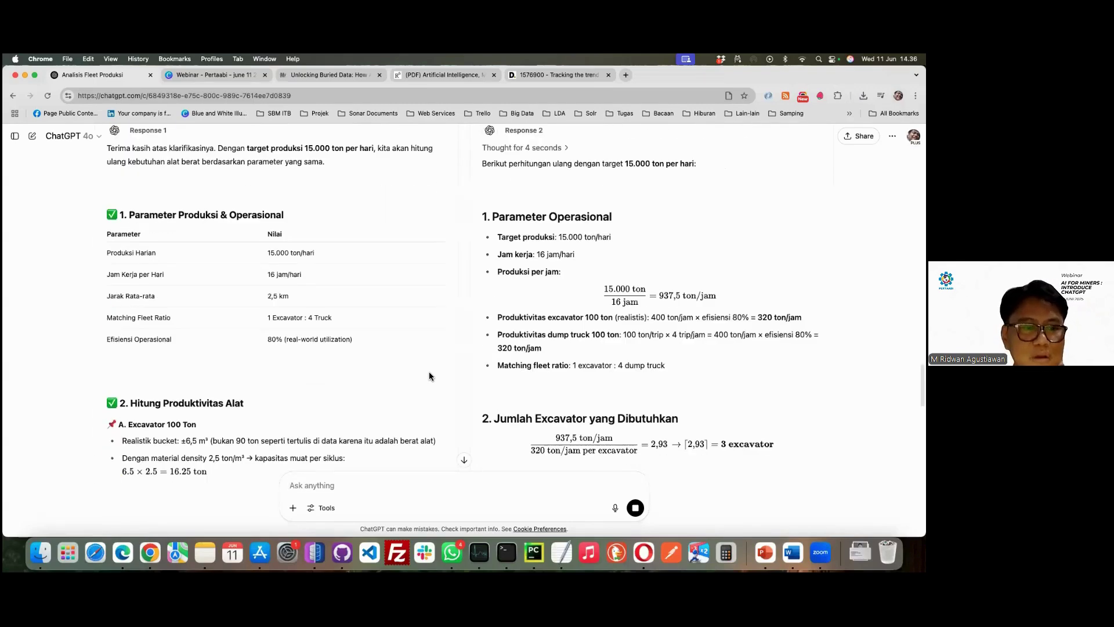
scroll(429, 376, down, 3)
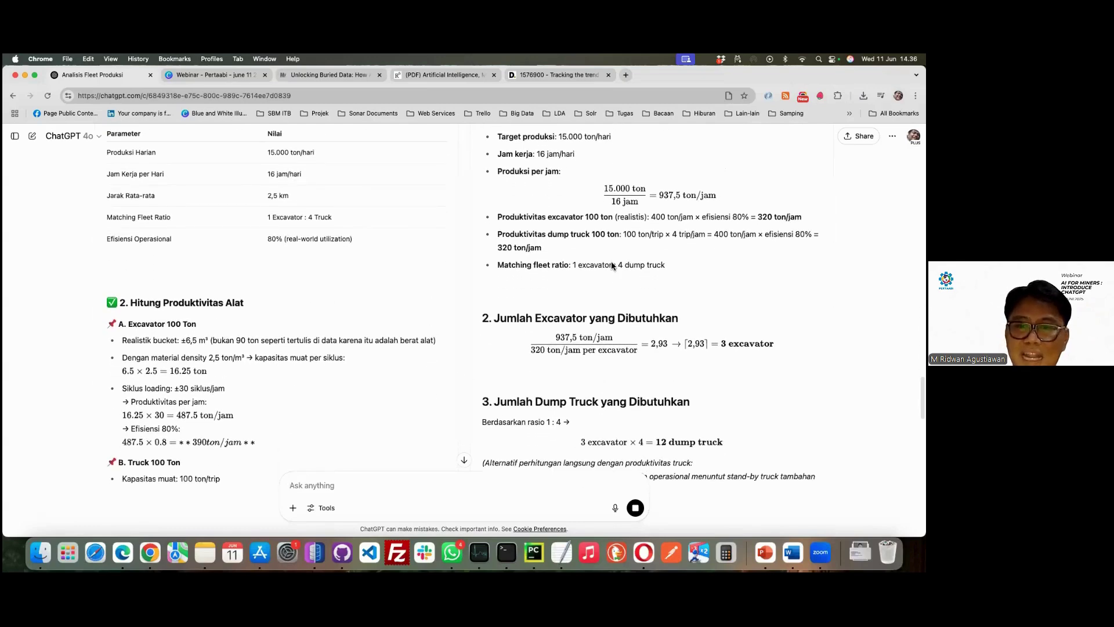
scroll(613, 261, down, 2)
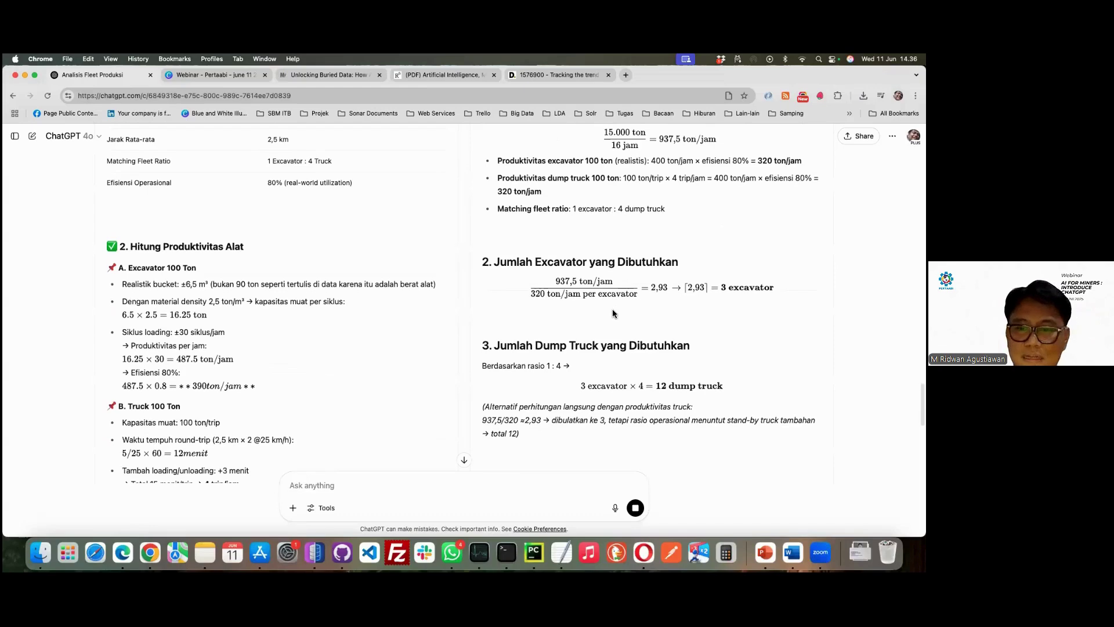
scroll(232, 372, down, 4)
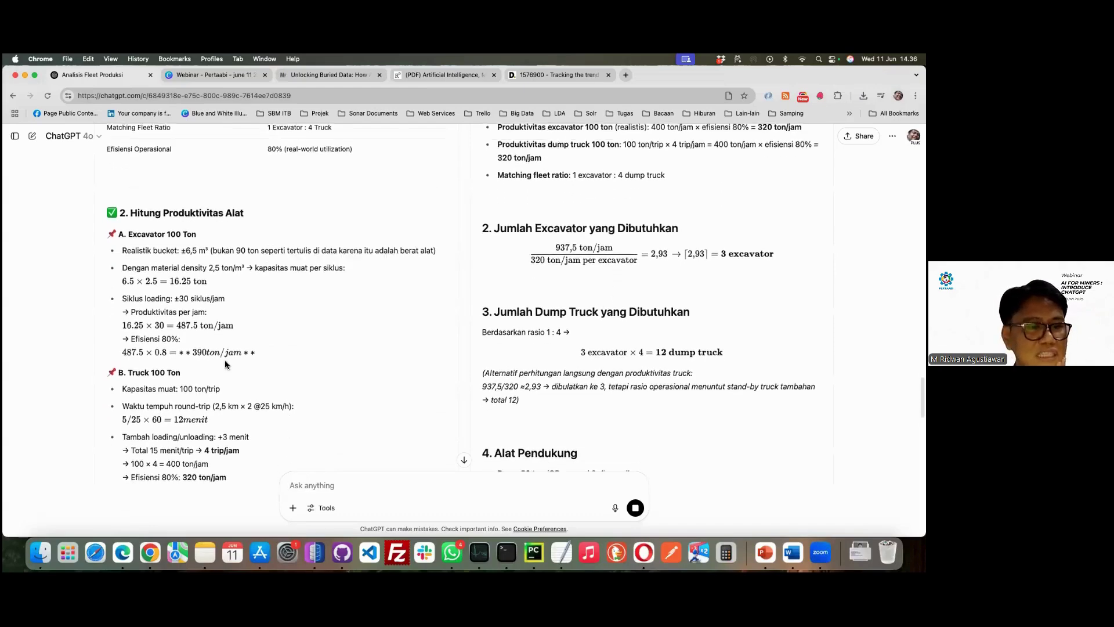
scroll(232, 302, down, 15)
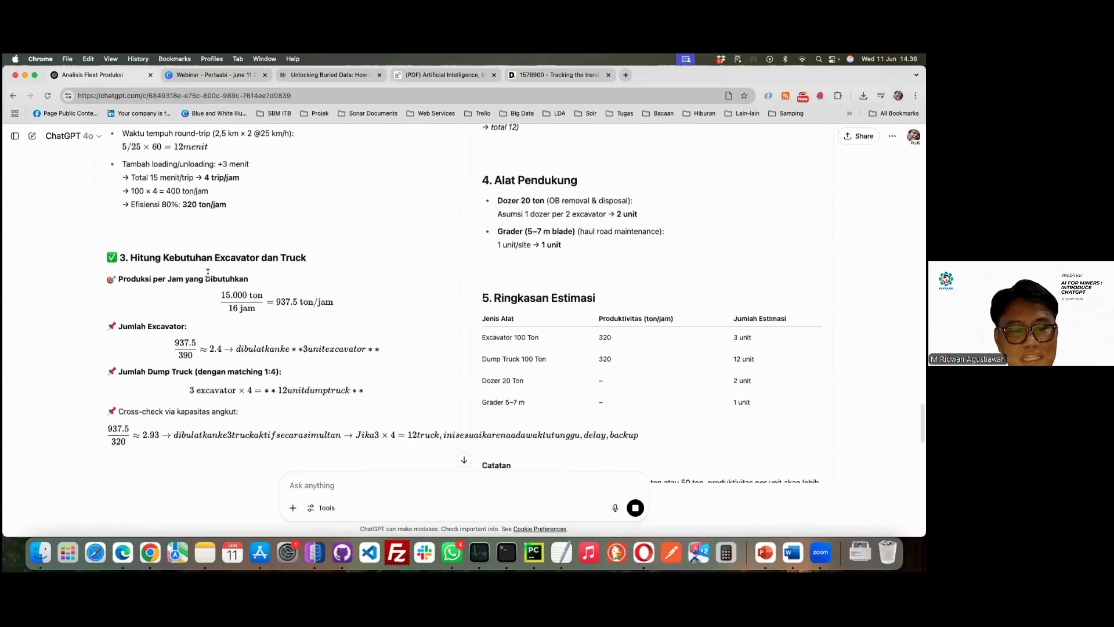
scroll(255, 320, down, 2)
scroll(267, 323, up, 10)
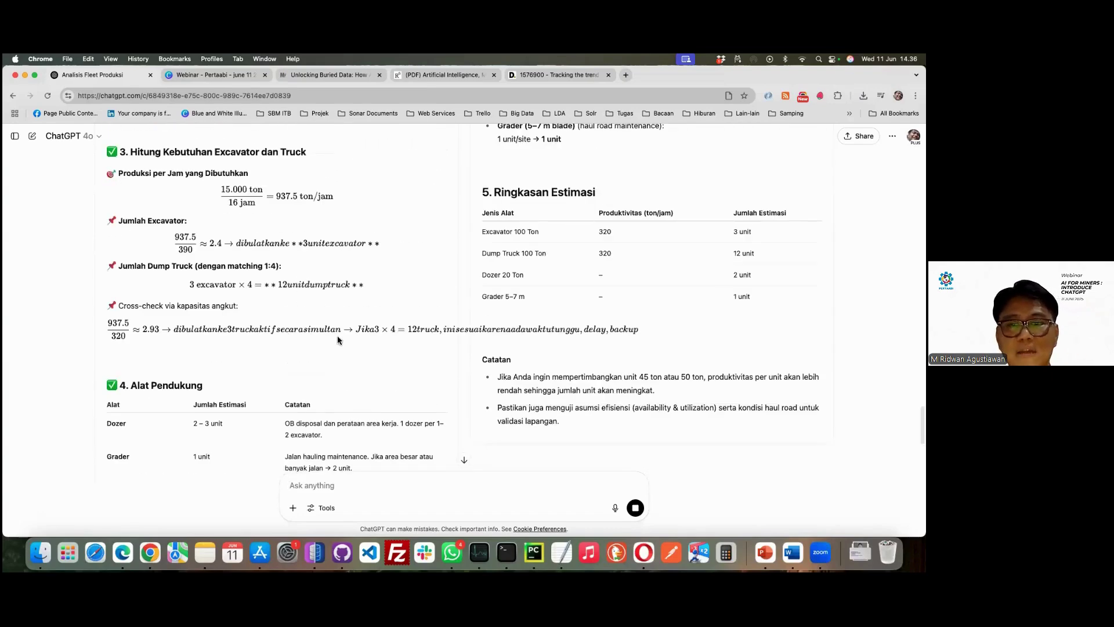
scroll(346, 346, down, 6)
scroll(340, 346, down, 4)
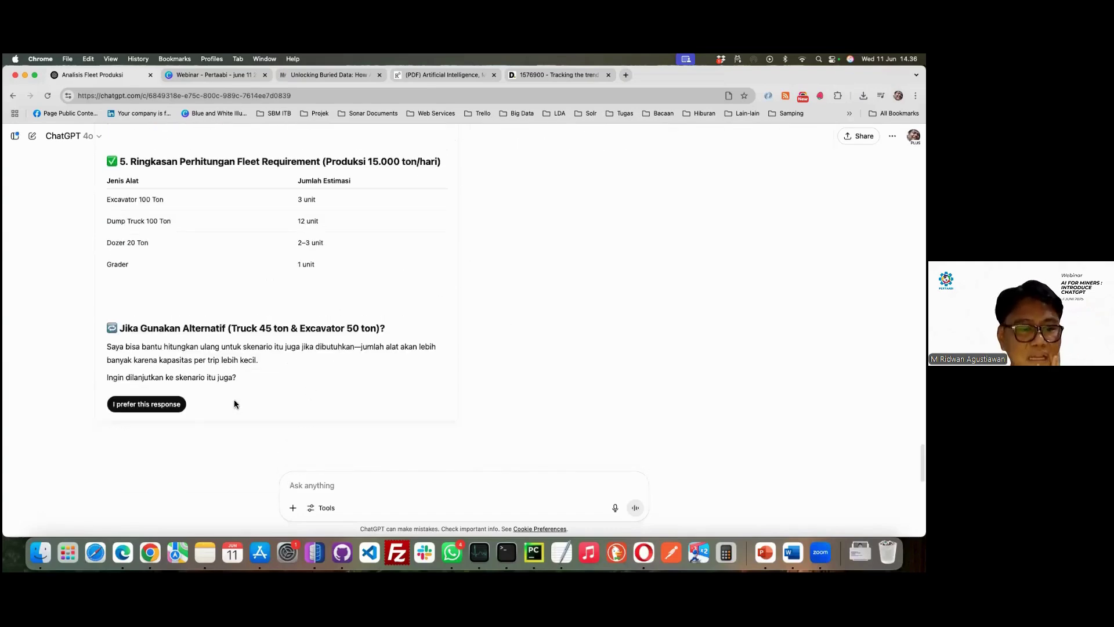
click(159, 403)
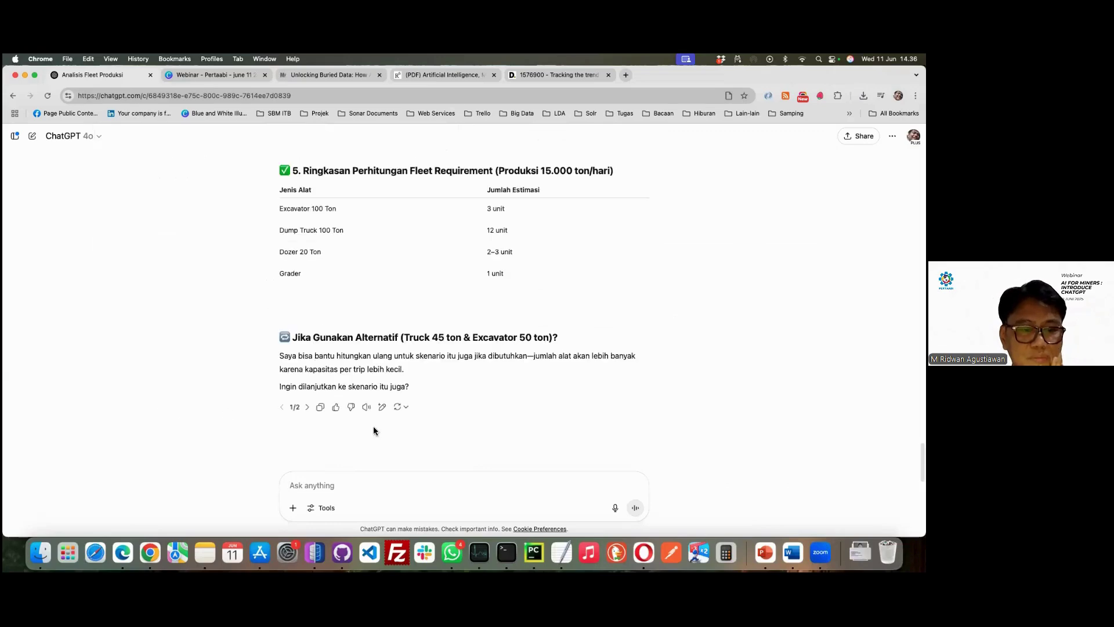
Review the excavator assumptions in the first answer and begin a new prompt with "Dari mana anda mendapatkan data bahwa"
scroll(459, 423, up, 15)
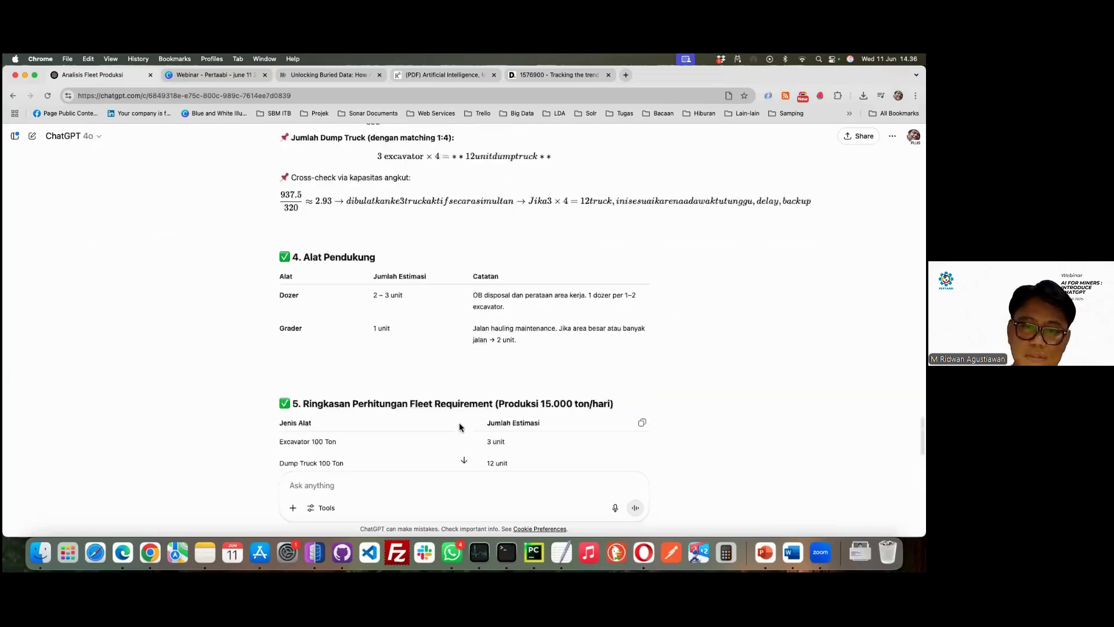
scroll(459, 424, up, 20)
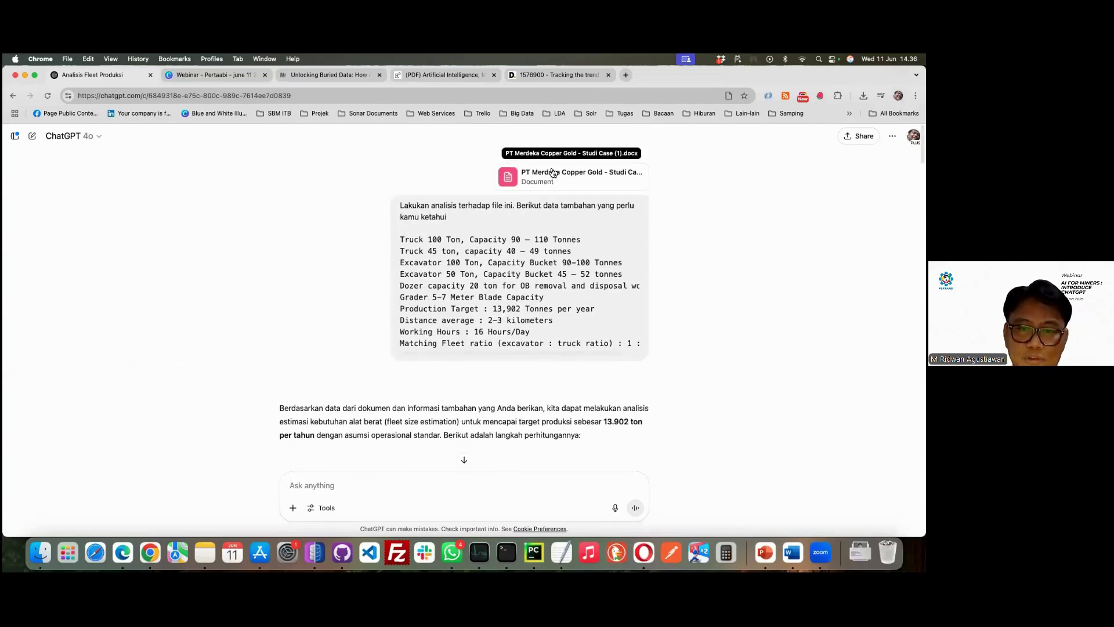
scroll(442, 402, down, 5)
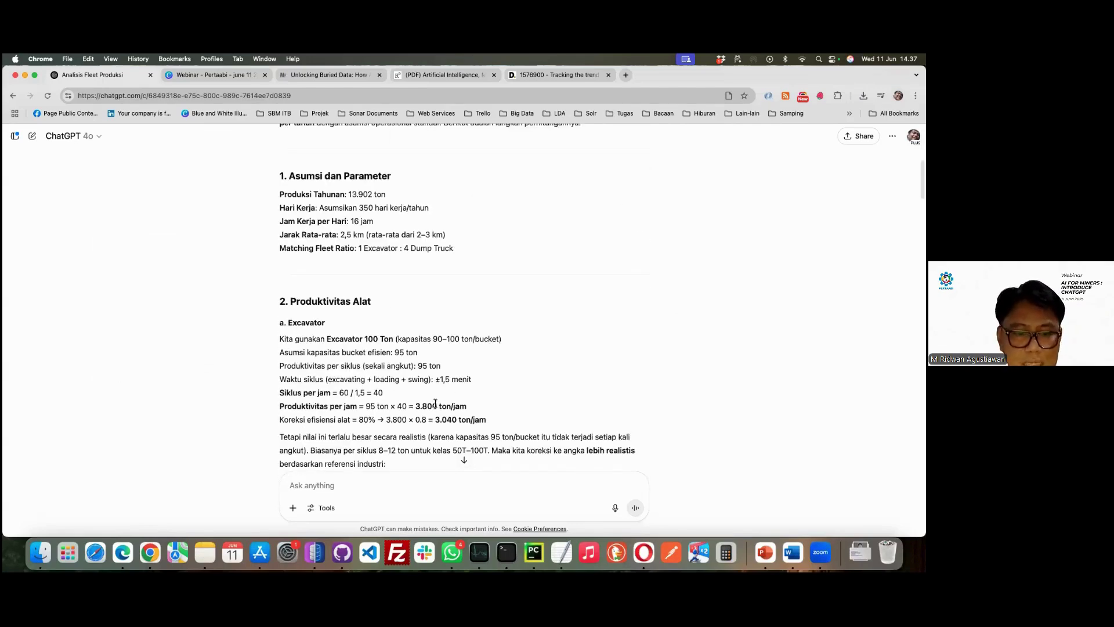
scroll(439, 376, up, 1)
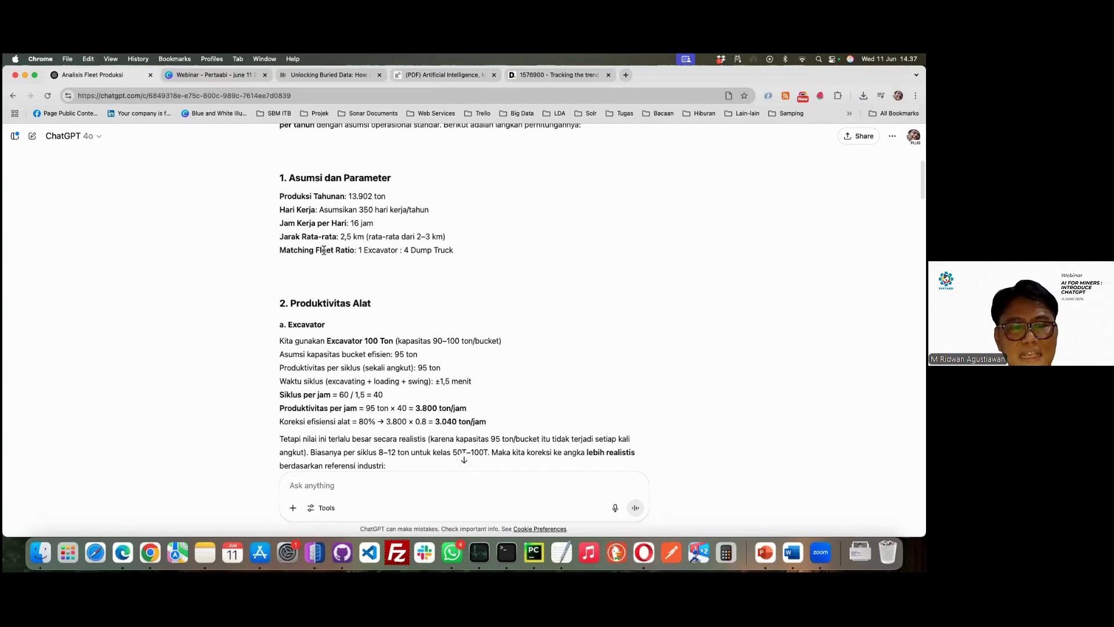
scroll(325, 296, down, 3)
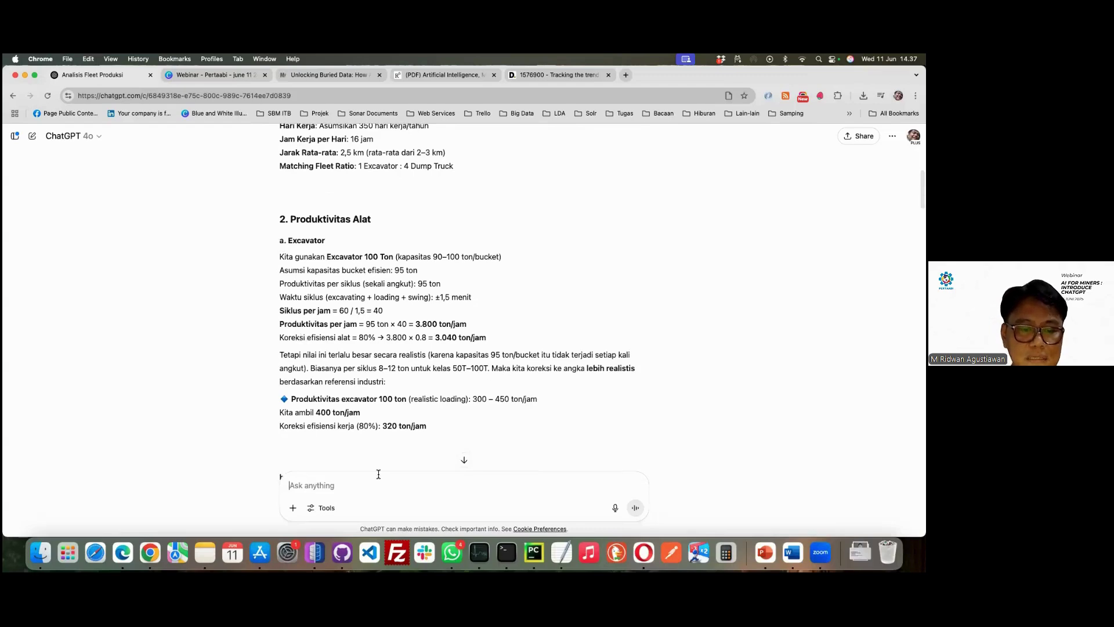
text(Dari mana anda men)
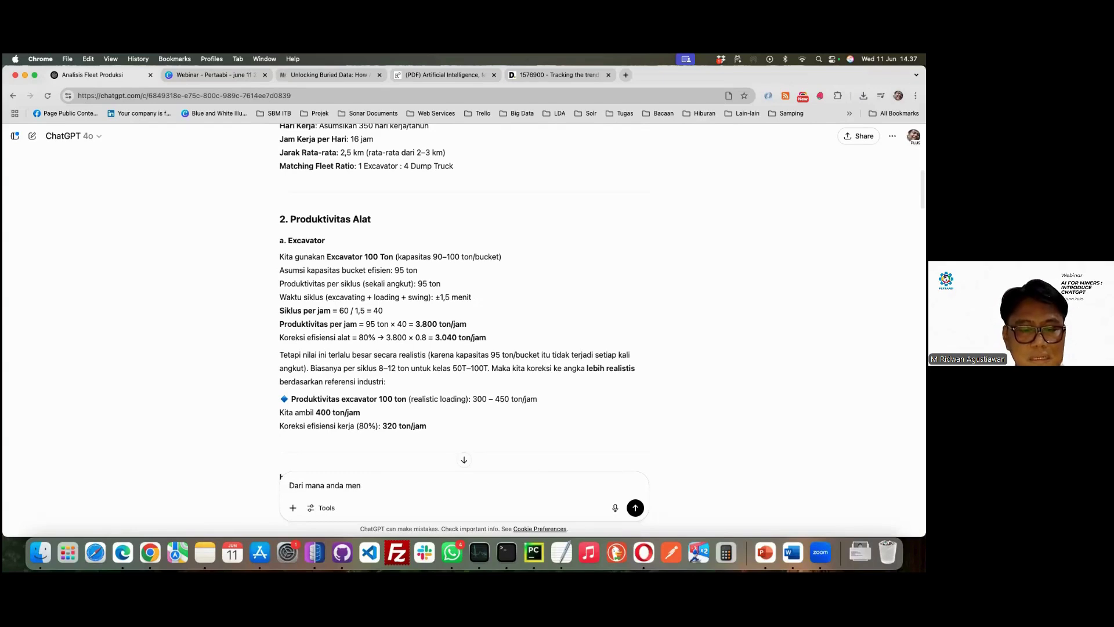
text(dapatkan data bahwa)
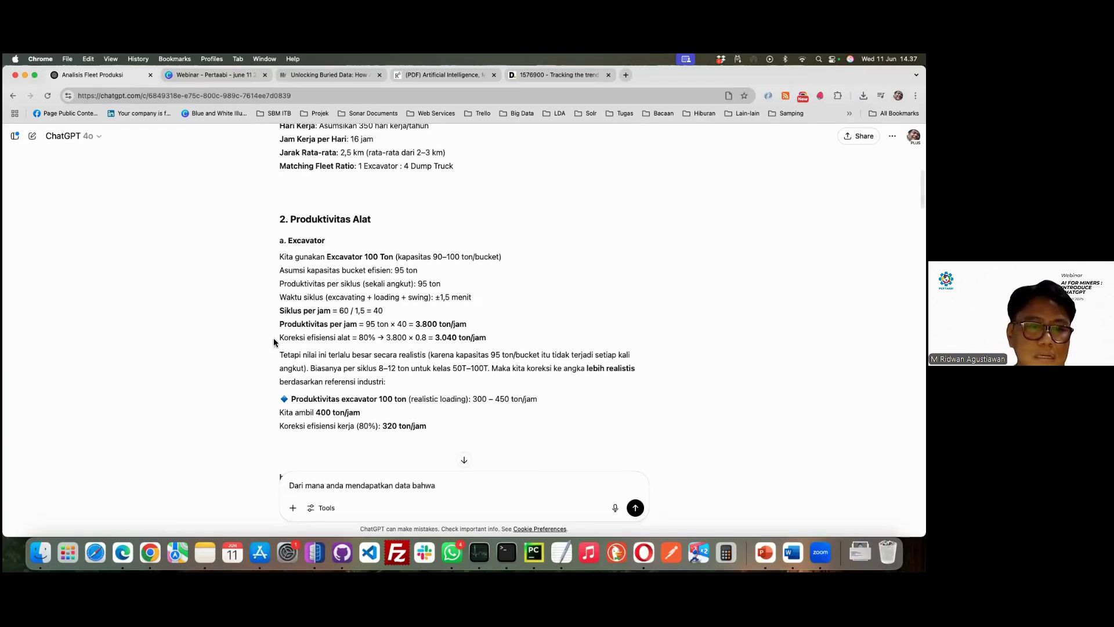
Copy the line "Asumsi kapasitas bucket efisien: 95 ton" from the first answer and paste it at the end of the prompt
drag(280, 256, 422, 272)
click(342, 290)
key(super+c)
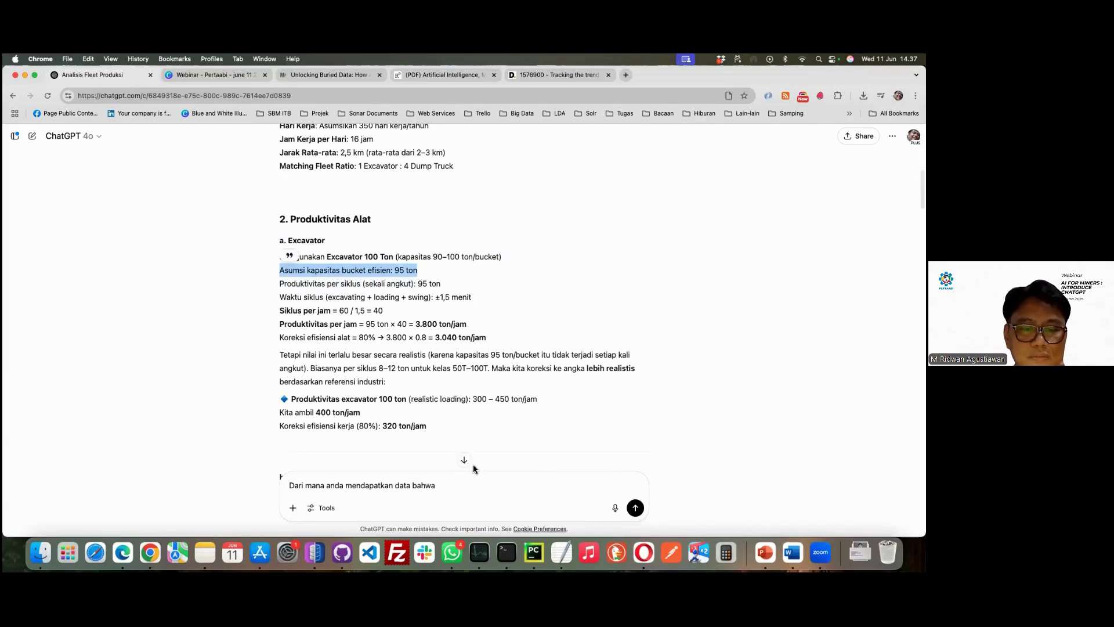
click(474, 482)
key(super+v)
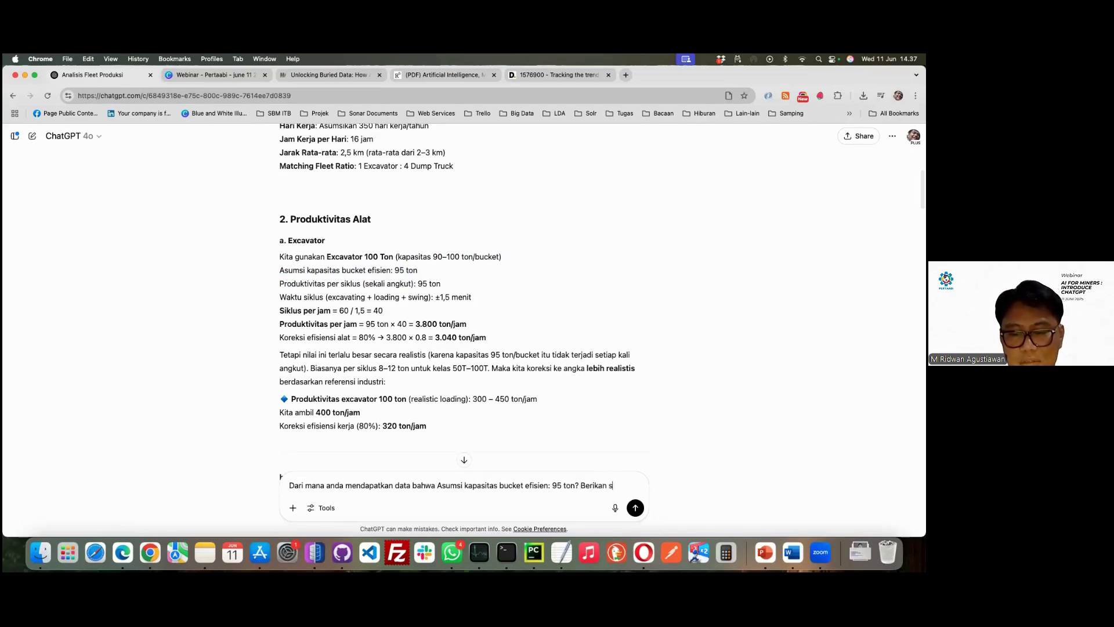
Complete the prompt with "? Berikan link supporting evidence. Cek di website jika perlu" and send it
text(? Berikan link su)
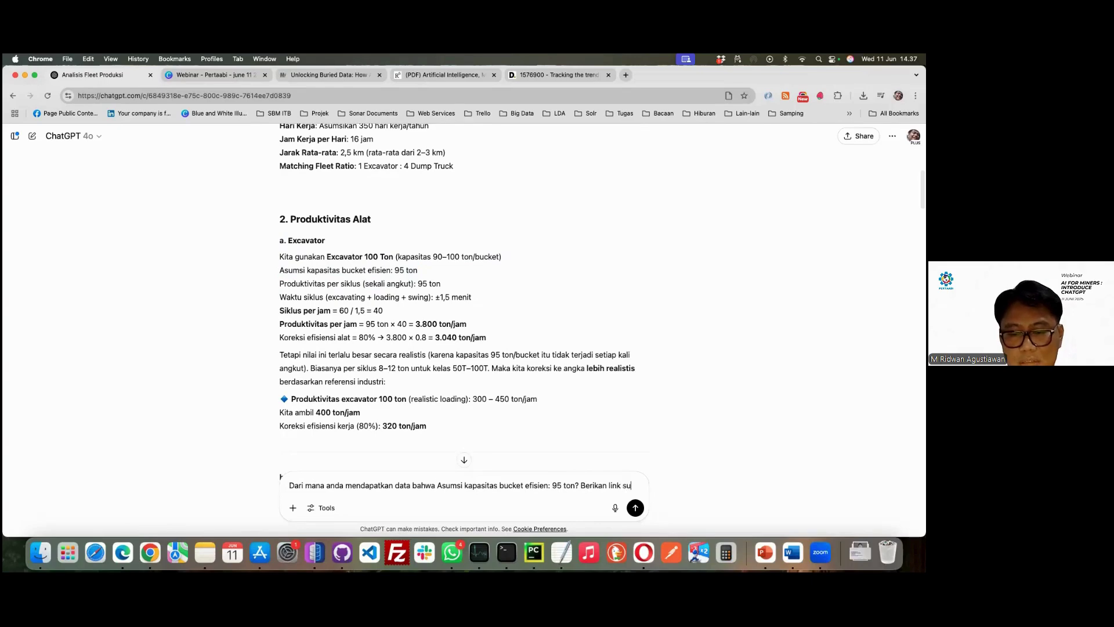
text(pporting evid)
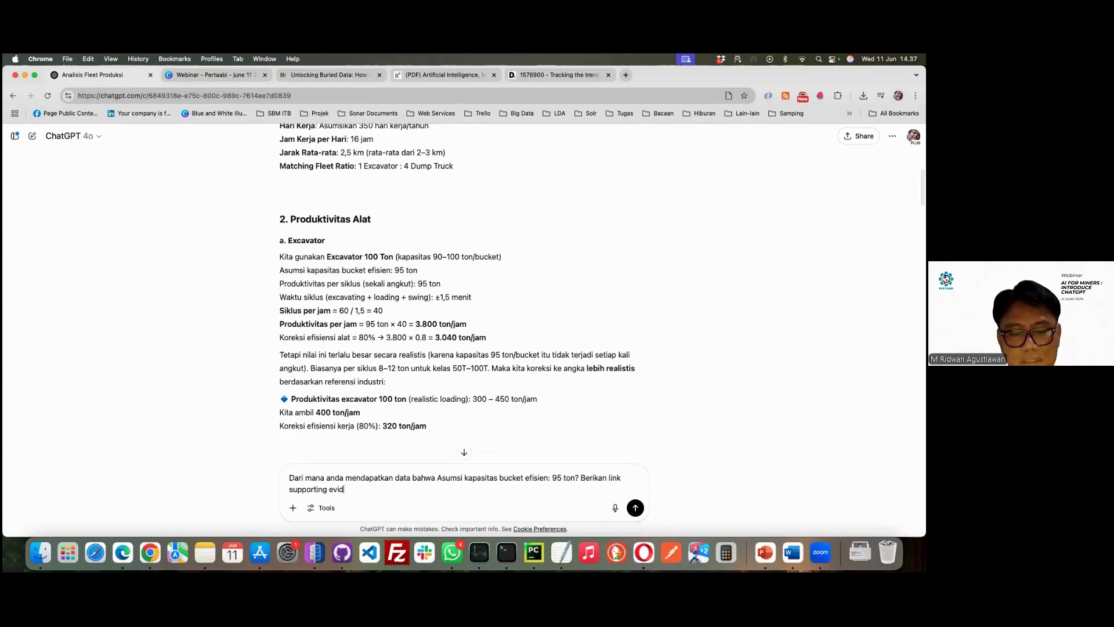
text(ence. Cek di we)
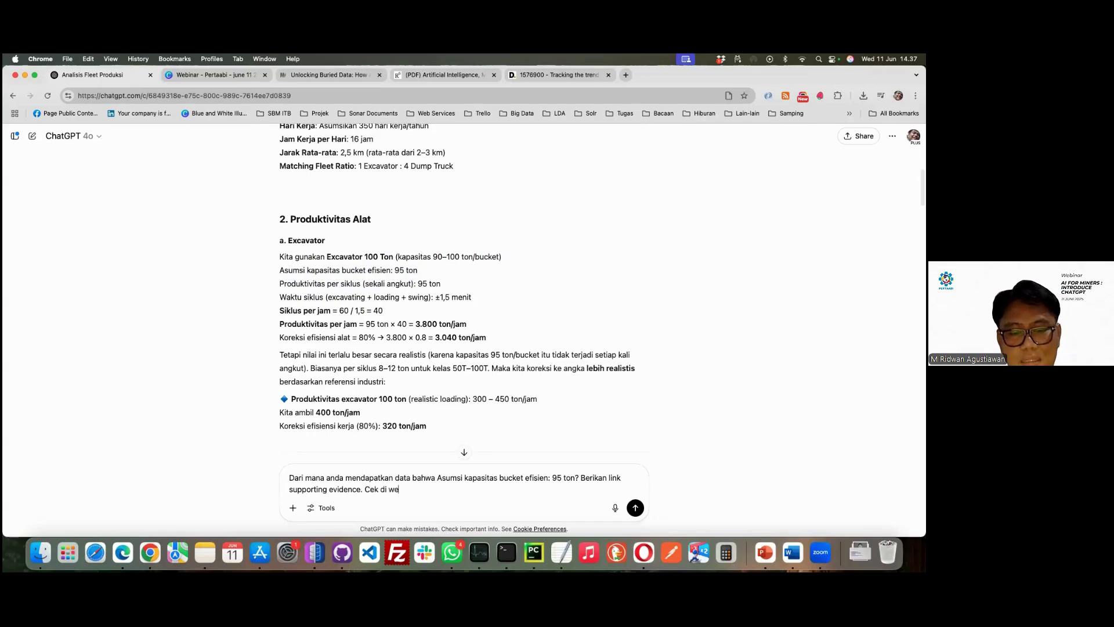
text(bsite jika perlu)
key(Return)
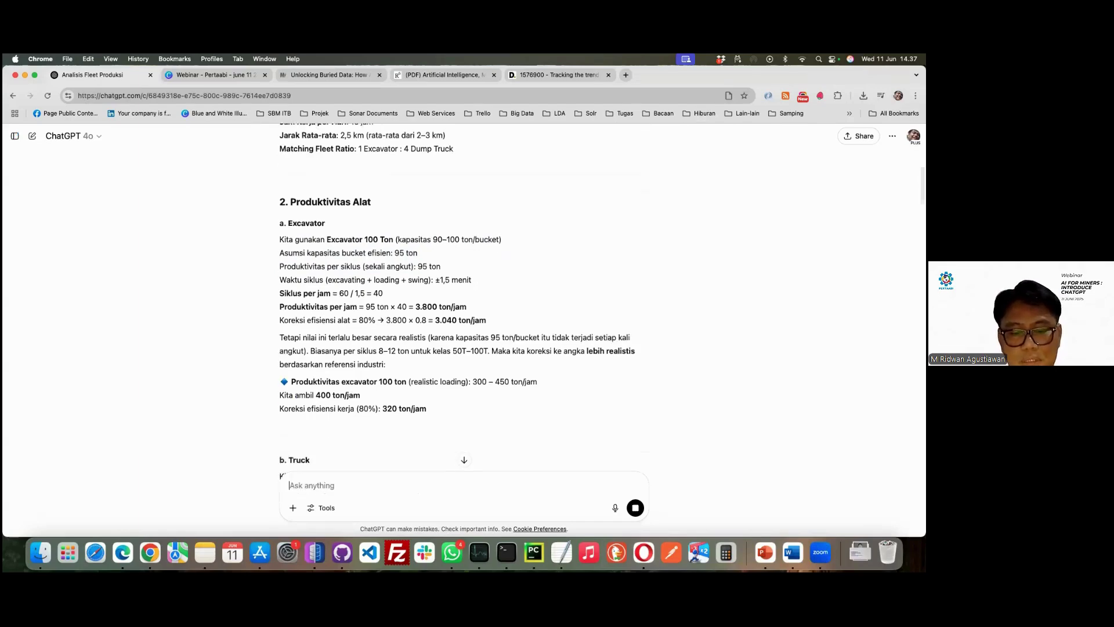
Examine ChatGPT's reply about the 95-ton bucket assumption, including the sourced excavator bucket capacities and the conclusion
scroll(480, 389, up, 3)
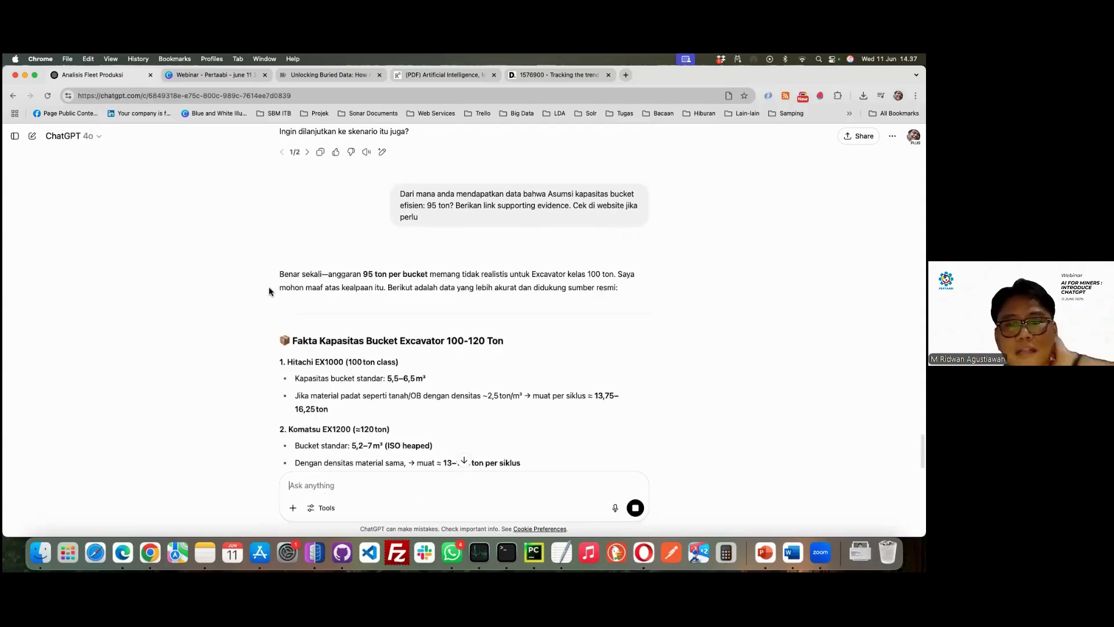
drag(281, 277, 426, 274)
click(395, 306)
scroll(310, 311, down, 2)
scroll(310, 312, down, 2)
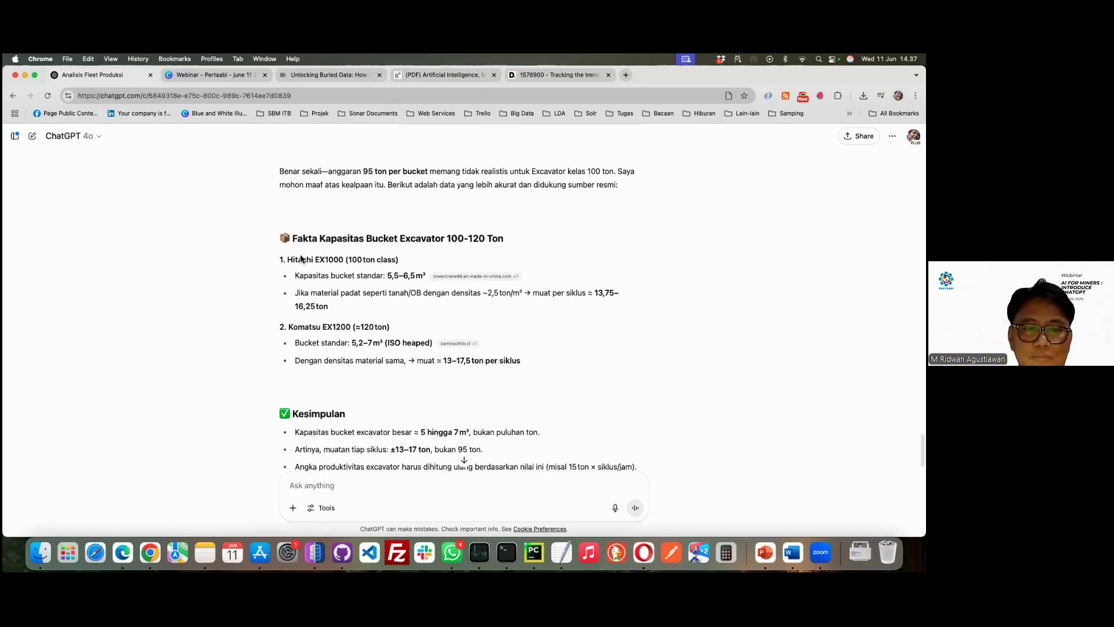
Review the reply's conclusion and the earlier conversation, and highlight "Berikan link supporting evidence." in the sent prompt
scroll(290, 336, down, 1)
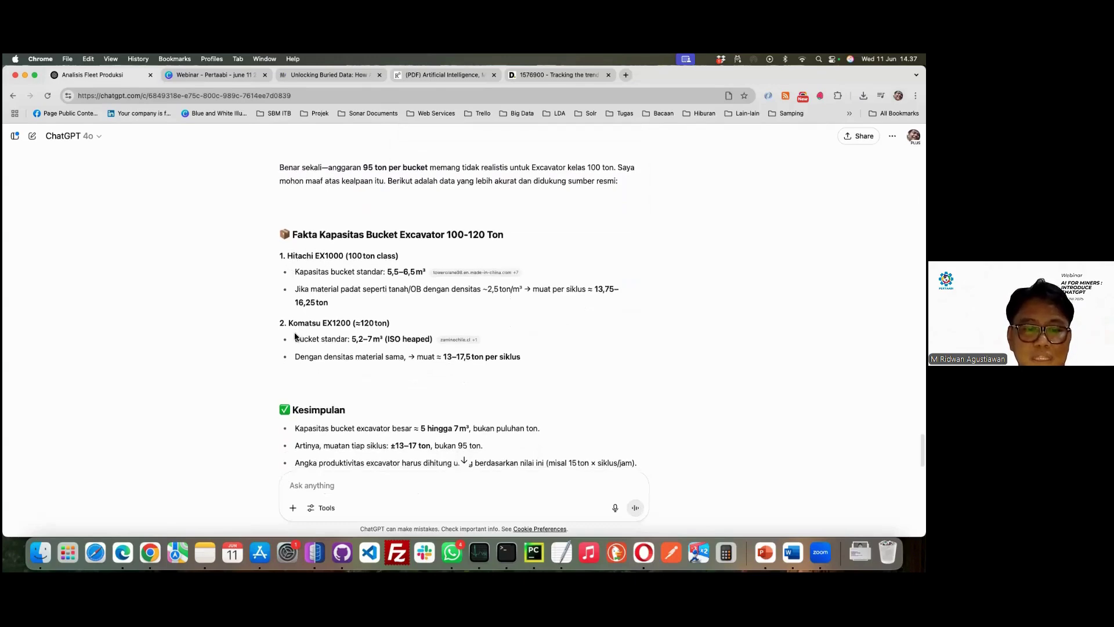
scroll(411, 420, down, 2)
scroll(412, 420, down, 1)
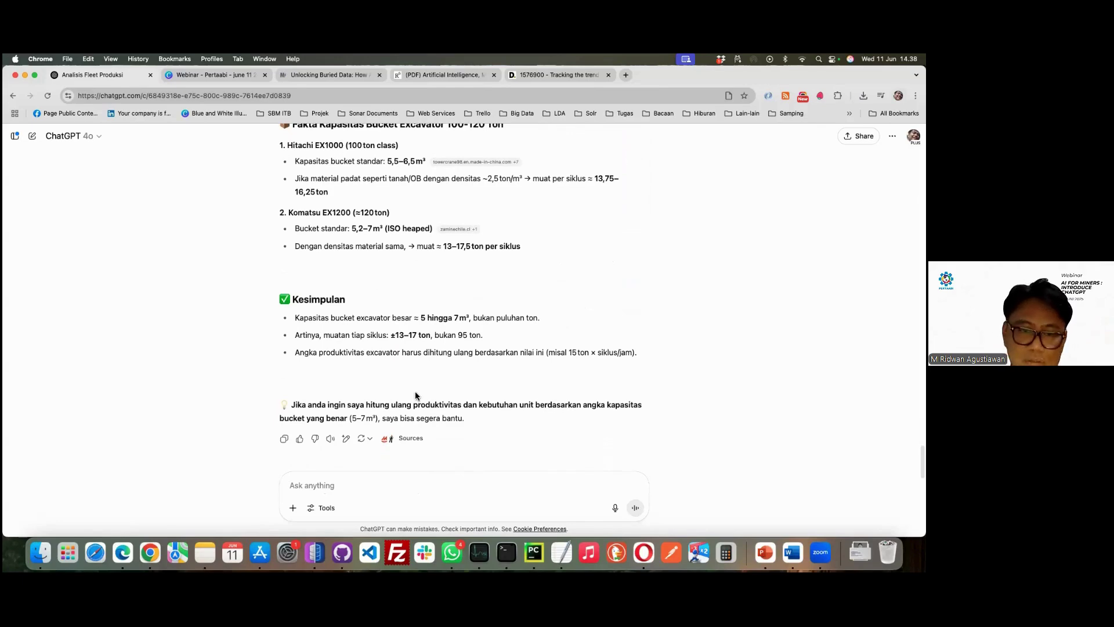
scroll(417, 396, up, 15)
scroll(417, 396, up, 8)
scroll(417, 396, down, 10)
scroll(416, 396, down, 15)
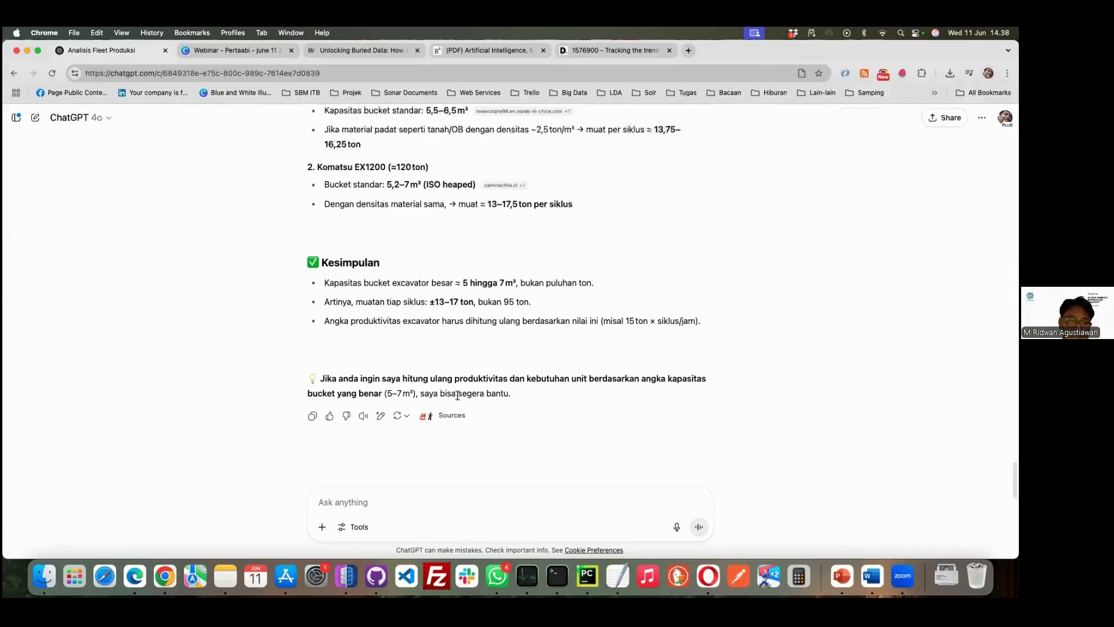
scroll(480, 367, up, 5)
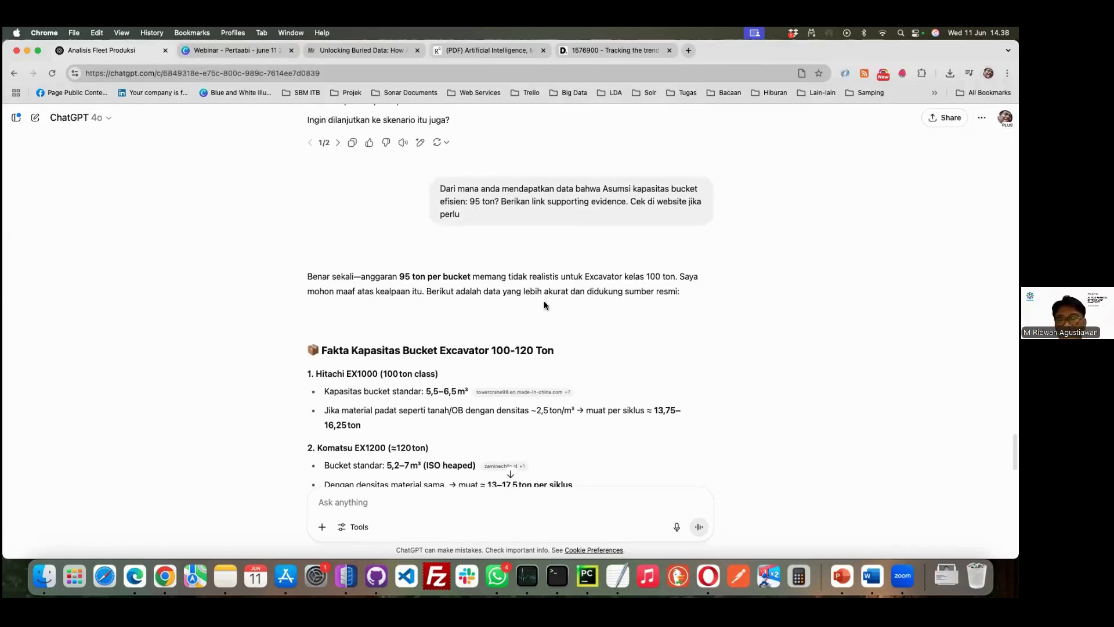
drag(504, 203, 629, 203)
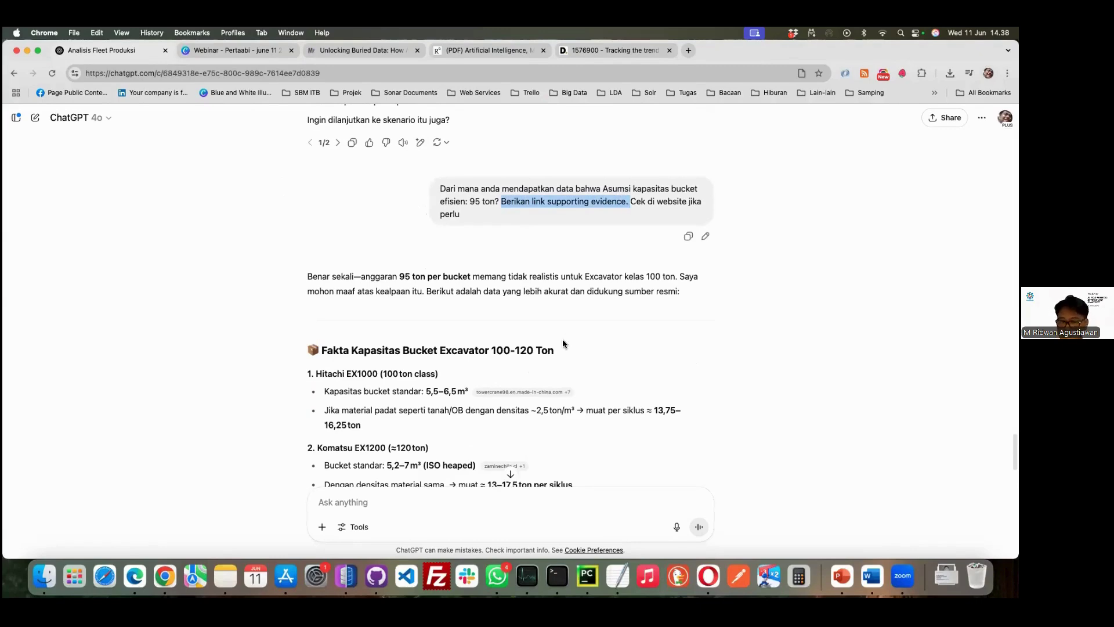
Open the made-in-china.com source cited for the Hitachi EX1000 bucket capacity, check the excavator's product page, and close it
scroll(562, 342, down, 3)
scroll(563, 342, up, 1)
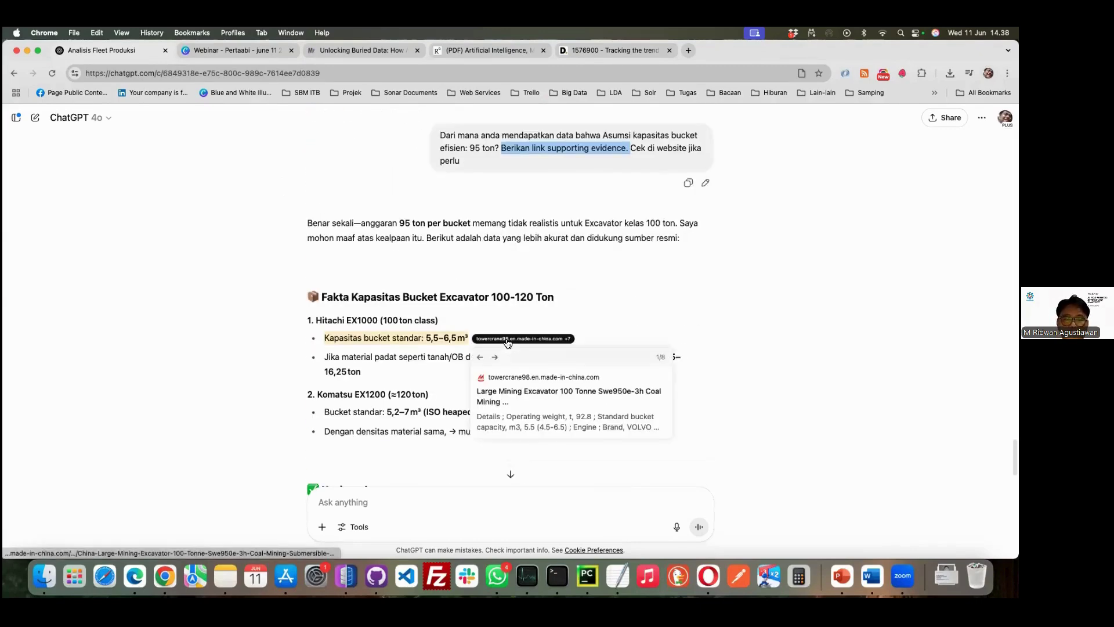
click(545, 341)
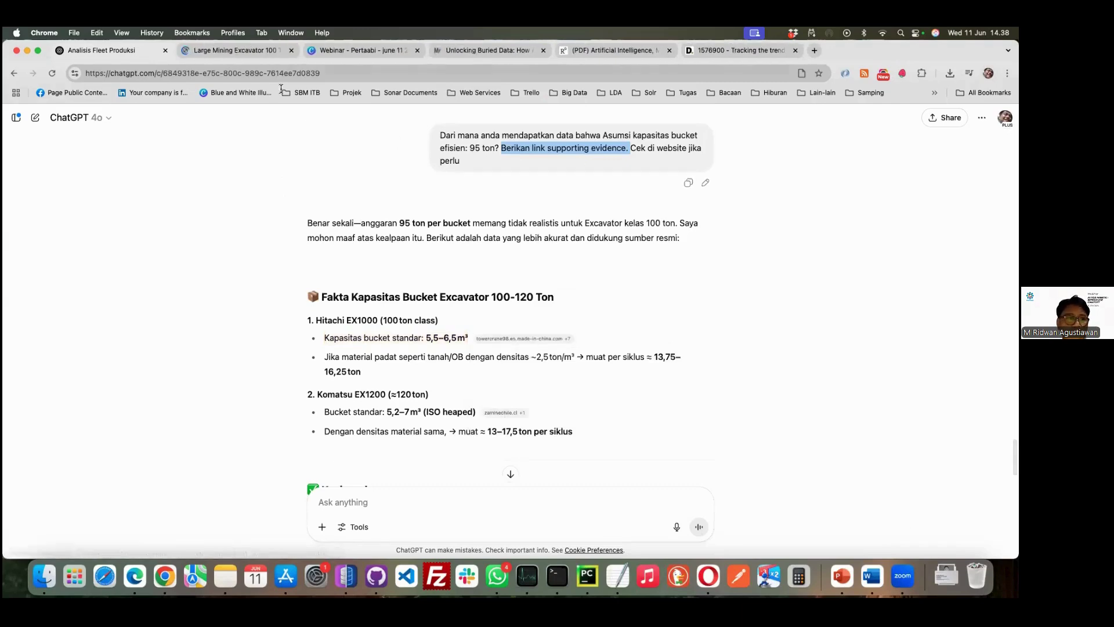
scroll(391, 344, down, 10)
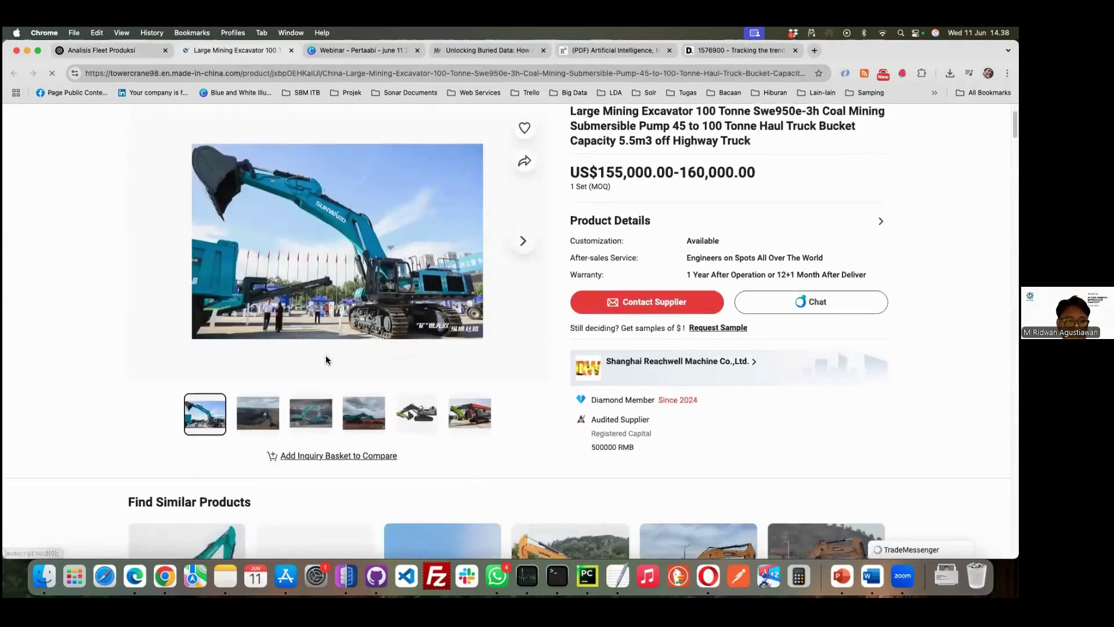
scroll(391, 343, up, 10)
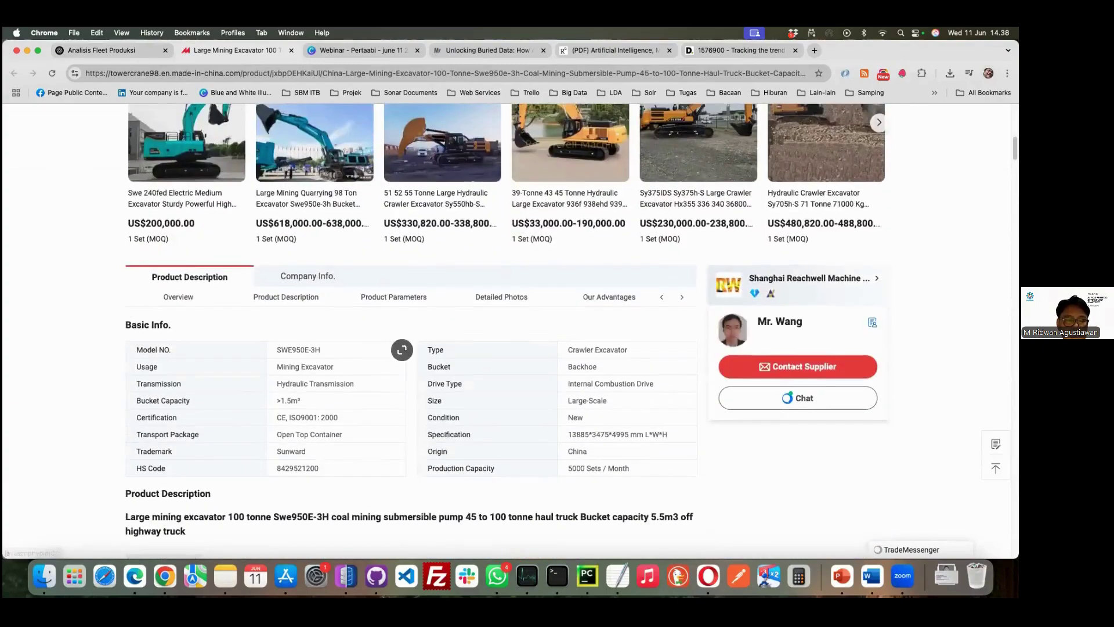
key(super+w)
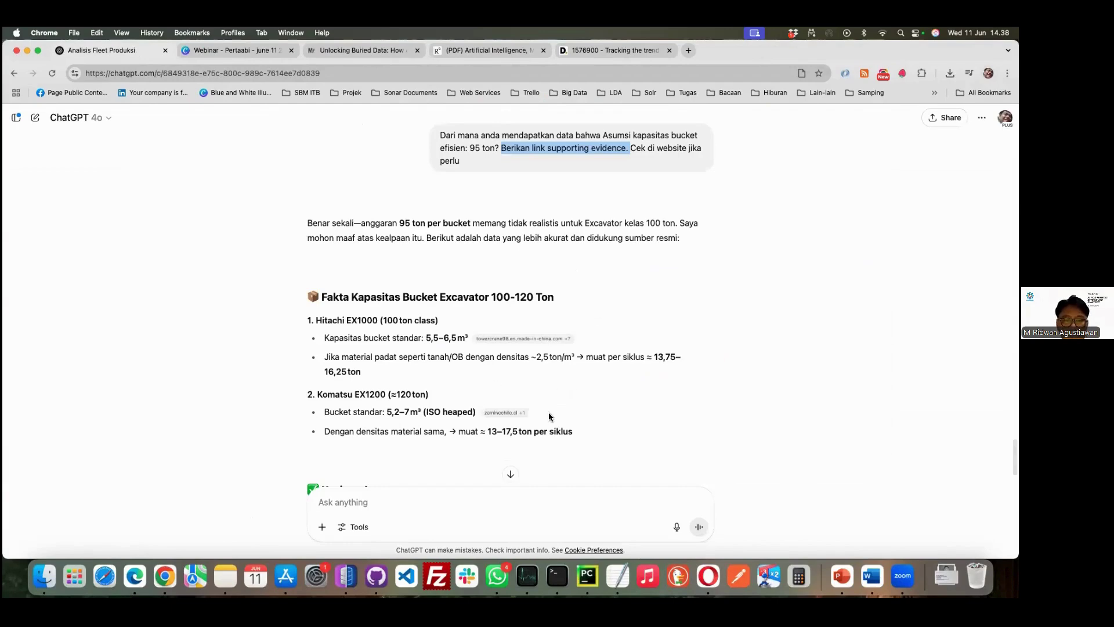
Open the second source cited for the Komatsu EX1200 bucket capacity, inspect Hitachi's Large Excavators page, and close it
scroll(555, 415, down, 2)
click(503, 361)
click(511, 389)
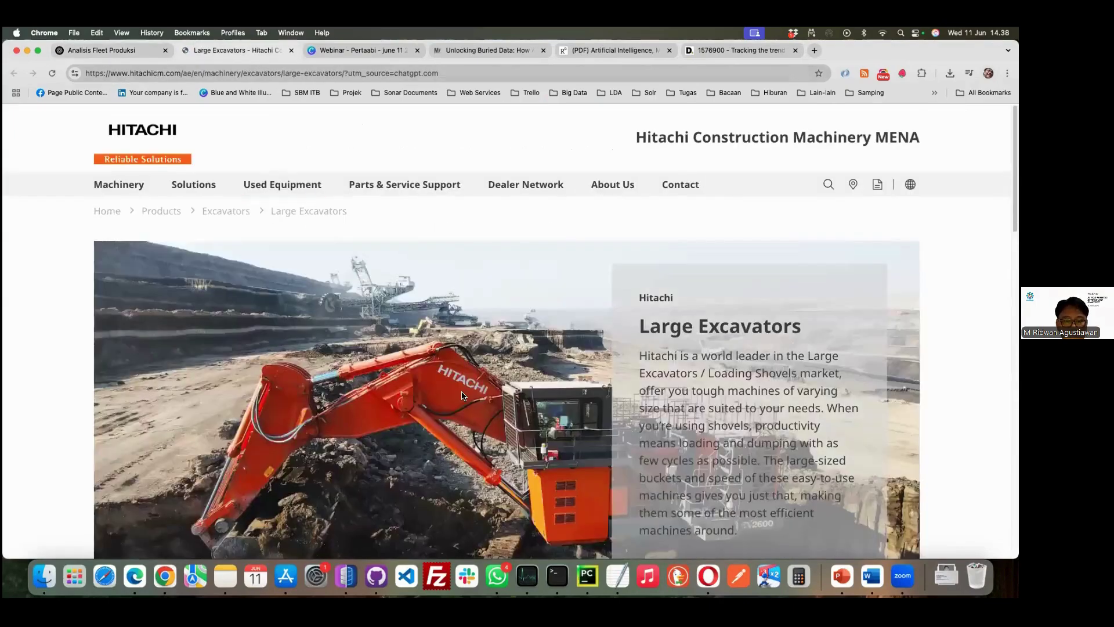
scroll(280, 165, down, 6)
click(161, 460)
scroll(221, 261, up, 6)
key(super+w)
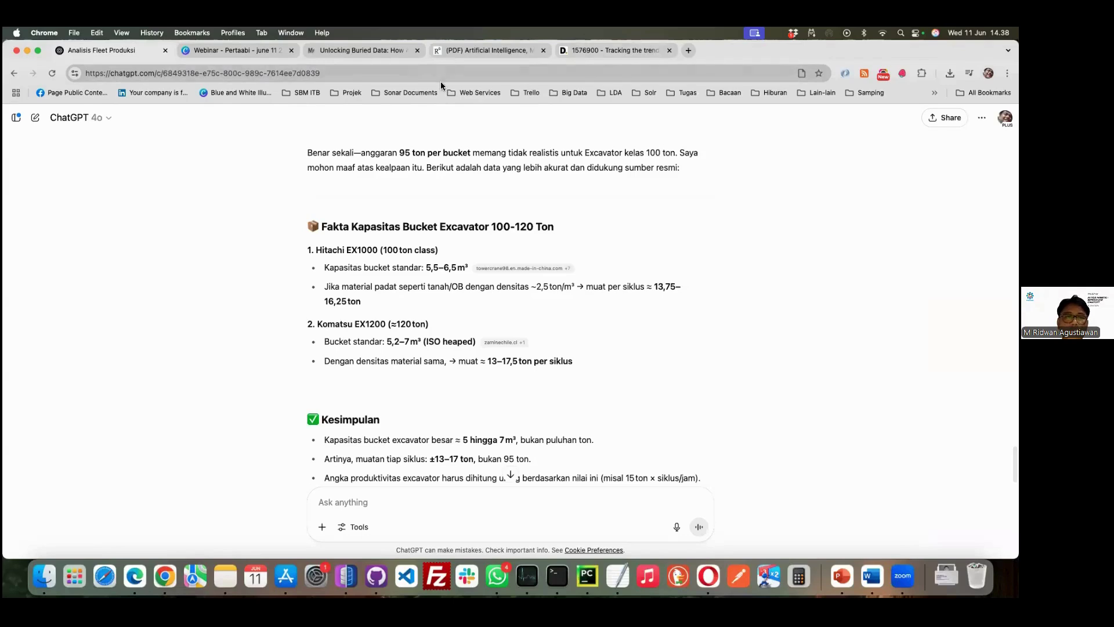
Switch to the Canva webinar deck, present it full screen from the Merdeka Copper Gold case, and advance to the discussion-question slide
click(260, 51)
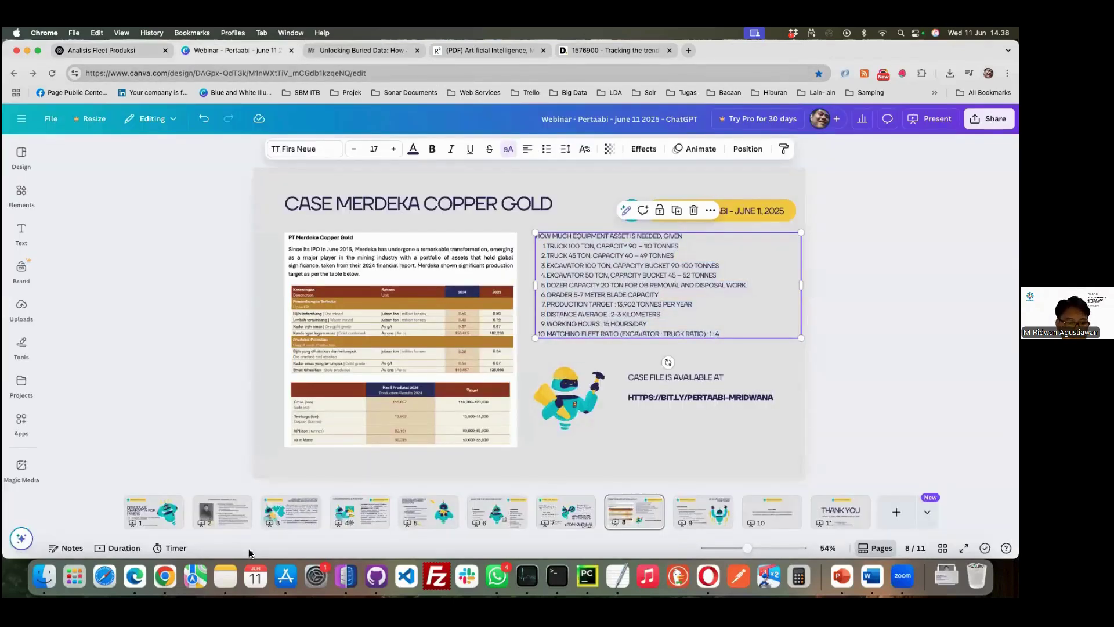
click(928, 119)
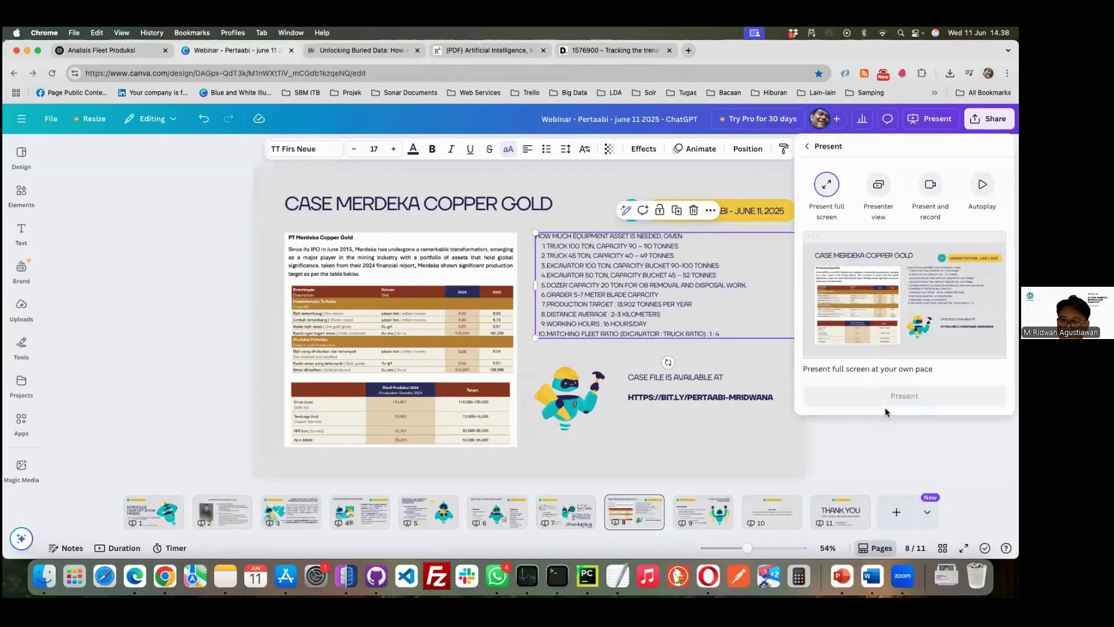
click(873, 401)
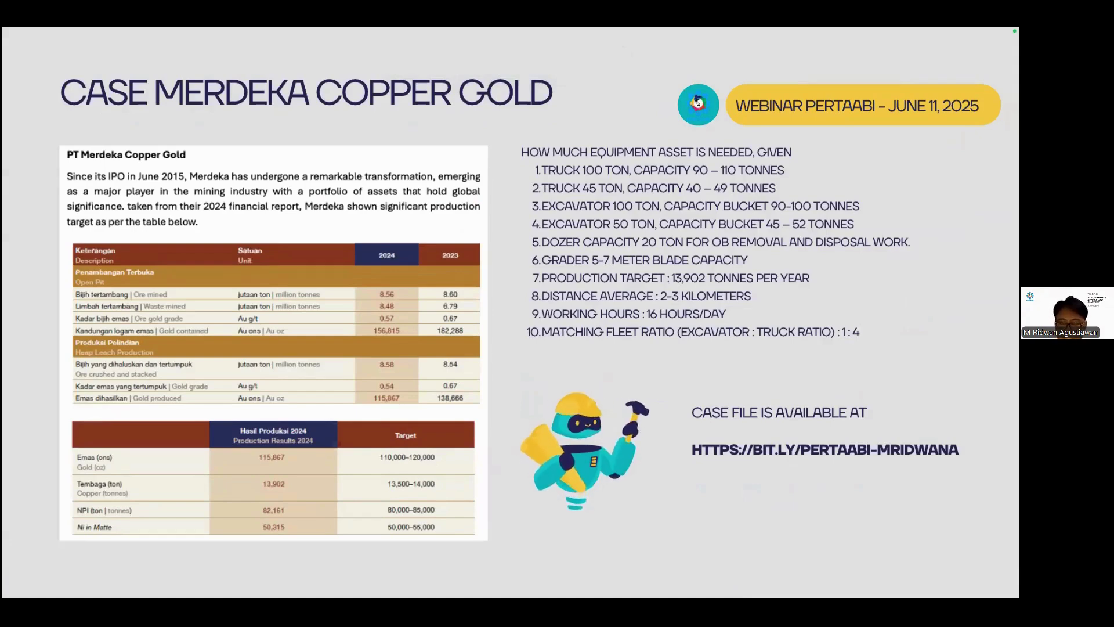
click(864, 402)
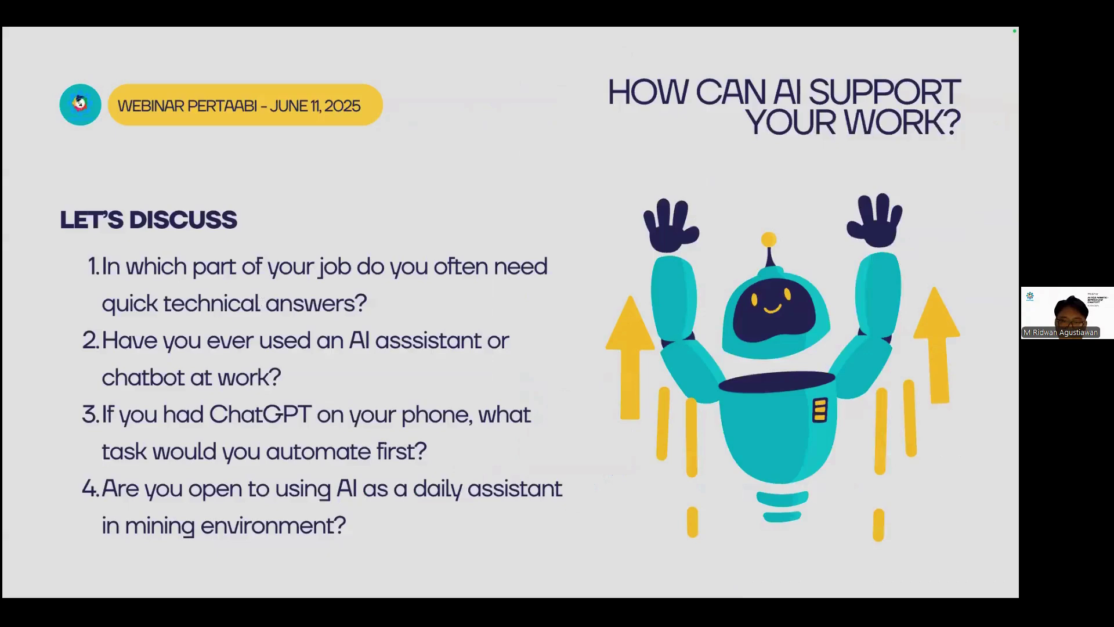
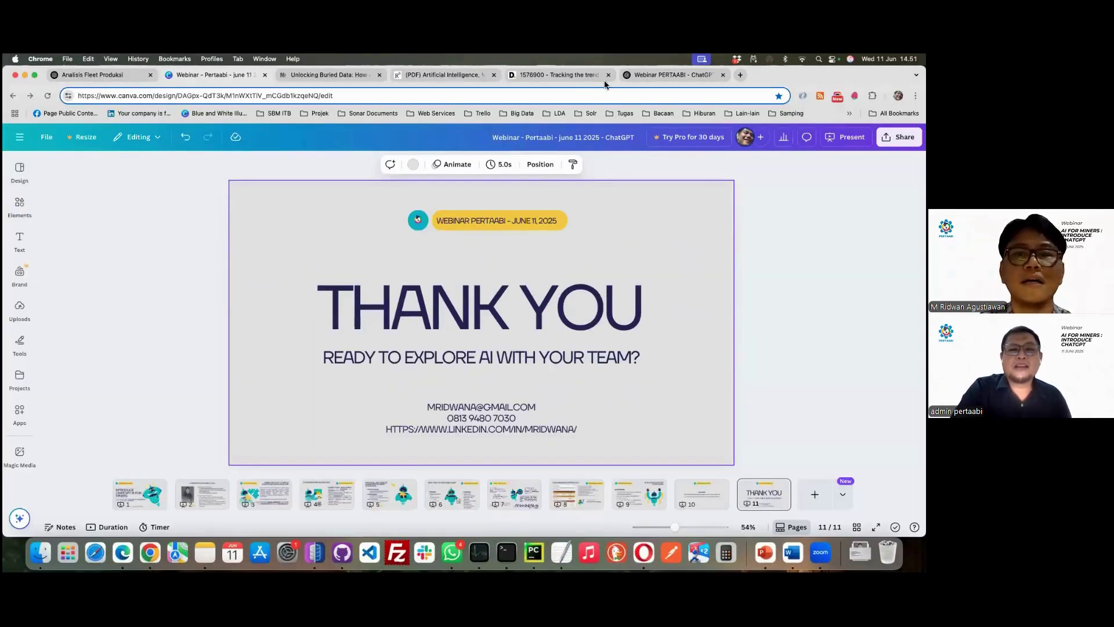
Switch to the "Webinar PERTAABI" ChatGPT conversation and highlight the description of the association in its opening prompt
click(637, 77)
scroll(392, 296, up, 10)
scroll(391, 296, up, 15)
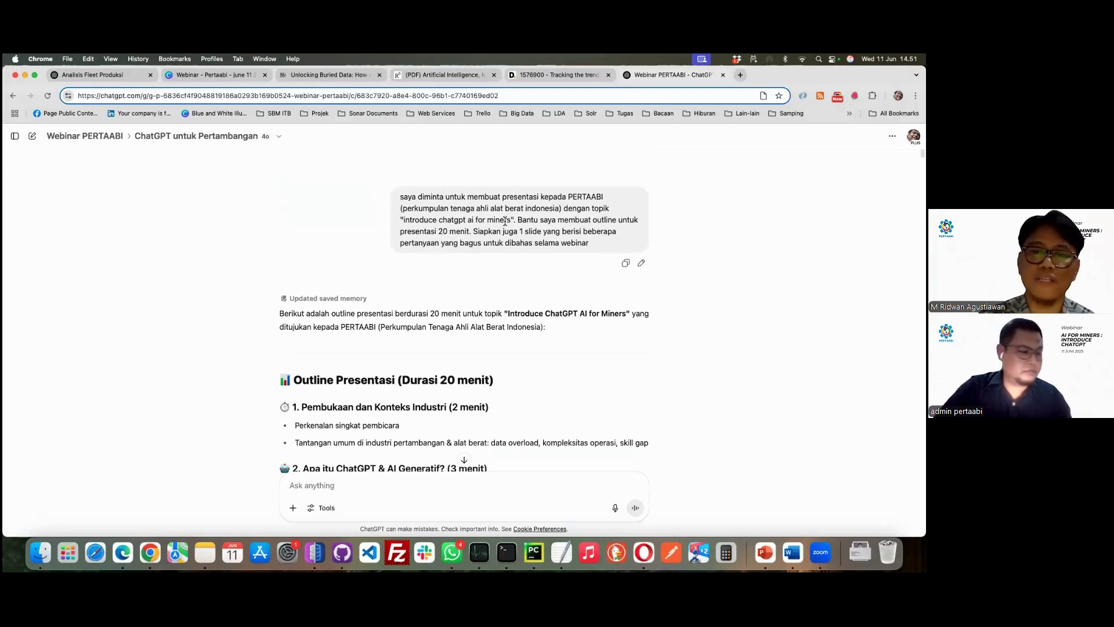
drag(418, 209, 542, 209)
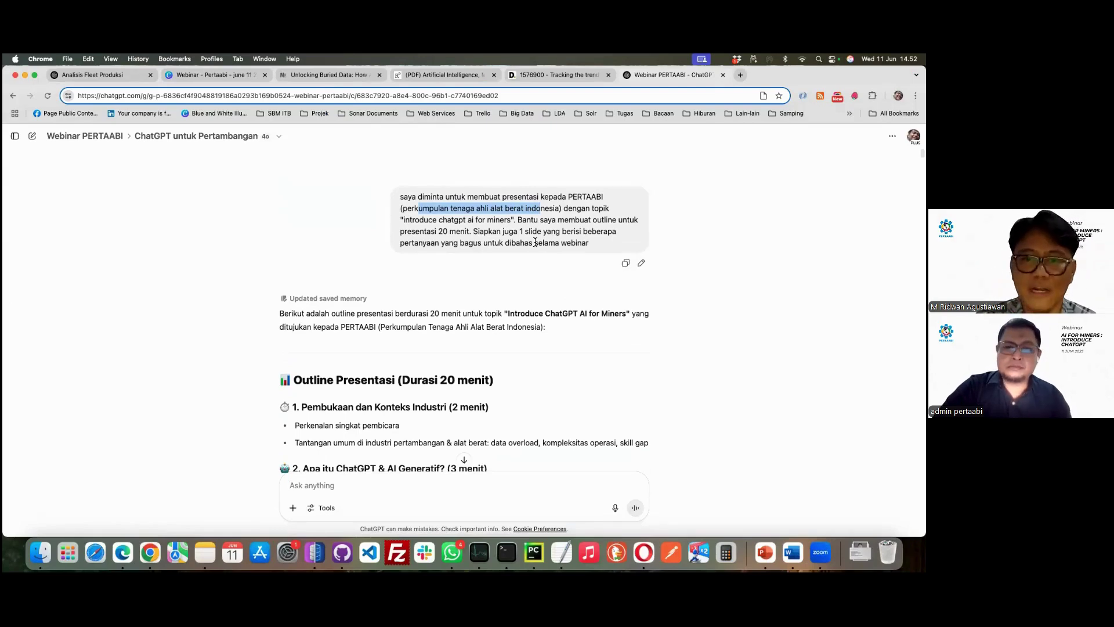
Examine the sections of the 20-minute presentation outline that ChatGPT produced for "Introduce ChatGPT AI for Miners"
scroll(522, 307, down, 5)
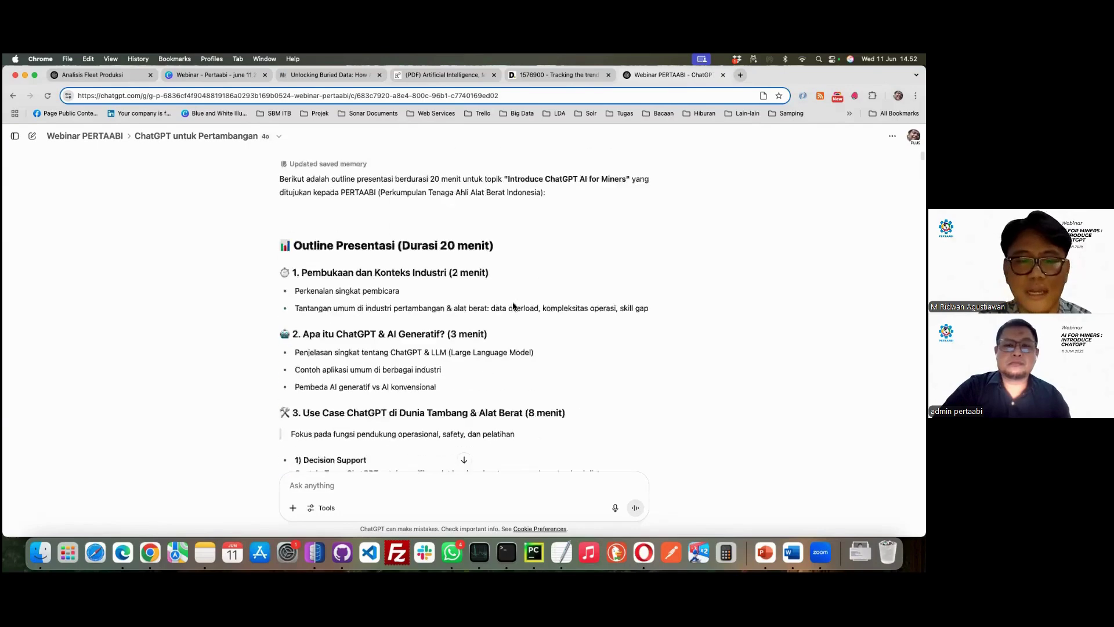
scroll(513, 302, down, 7)
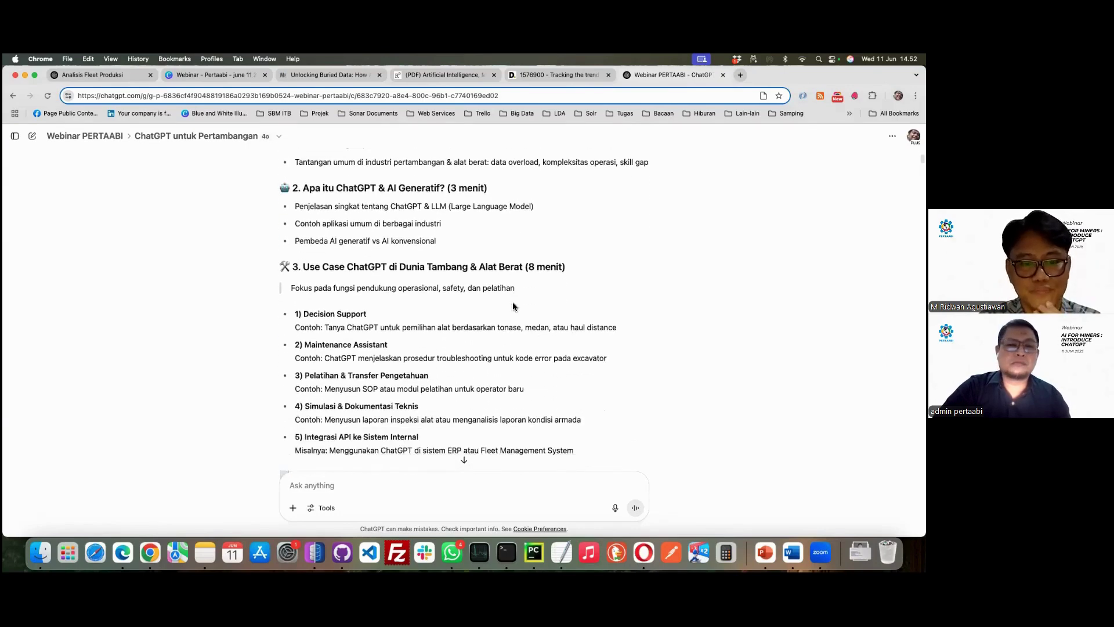
scroll(513, 307, up, 10)
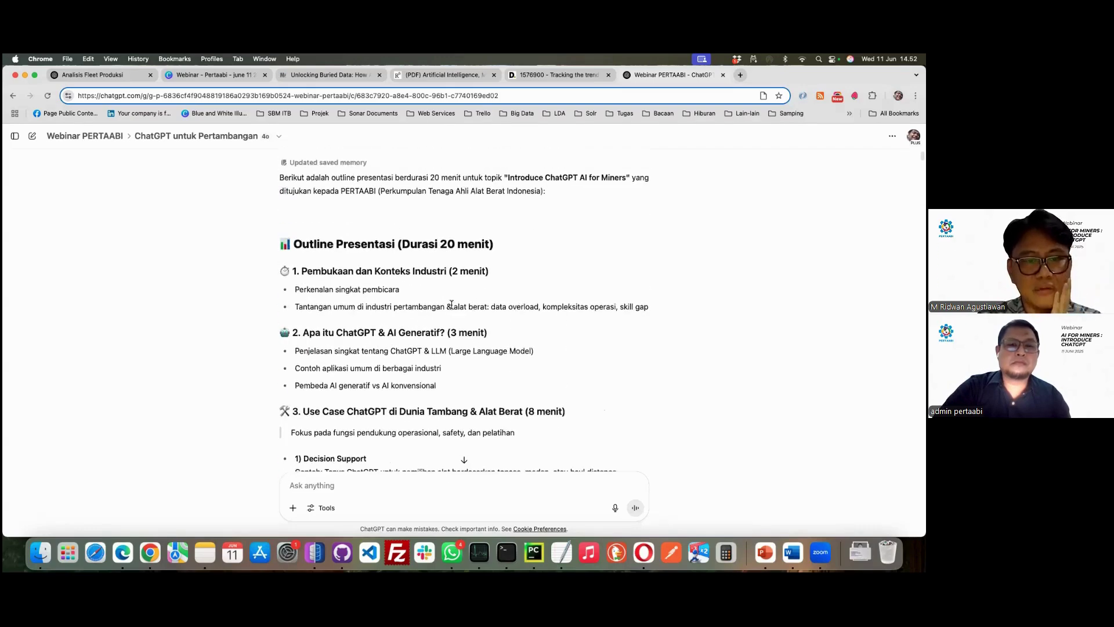
scroll(293, 279, down, 3)
scroll(299, 287, down, 5)
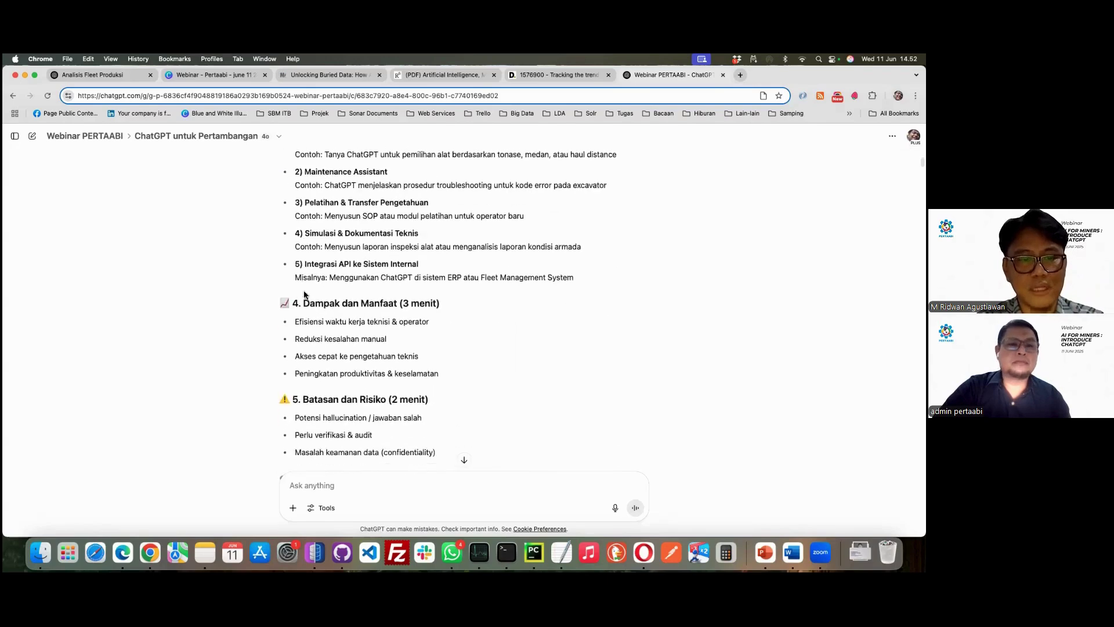
scroll(339, 361, up, 6)
scroll(333, 325, up, 1)
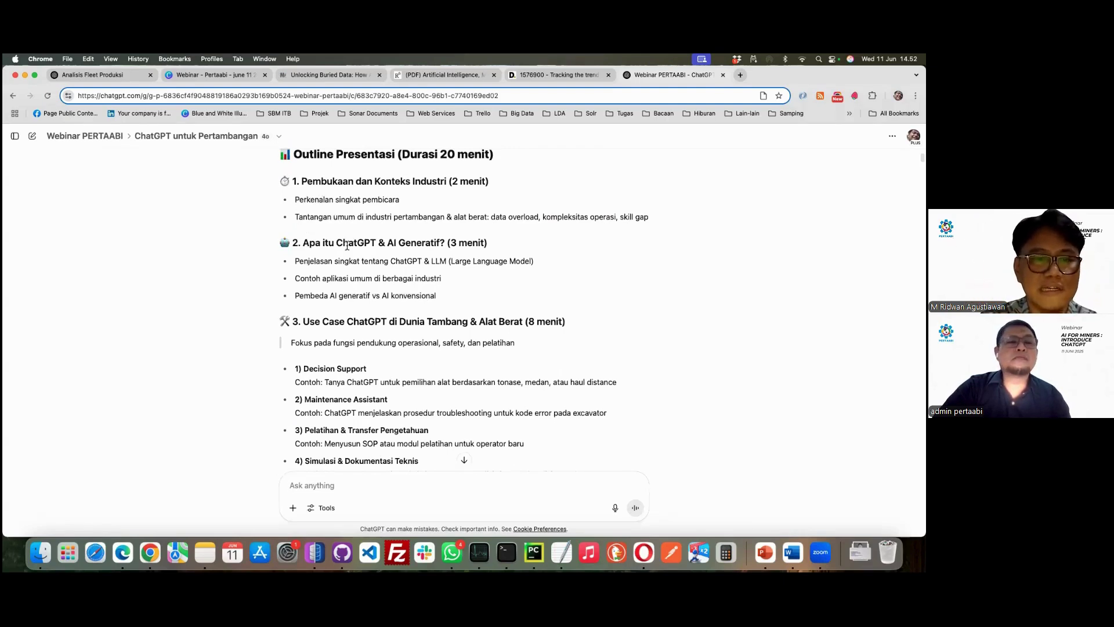
Copy outline section 2, "Apa itu ChatGPT & AI Generatif?", with its bullets and paste it between triple backticks after "Coba kembangkan" in a new prompt
scroll(347, 246, down, 1)
drag(293, 230, 457, 294)
key(super+c)
click(448, 483)
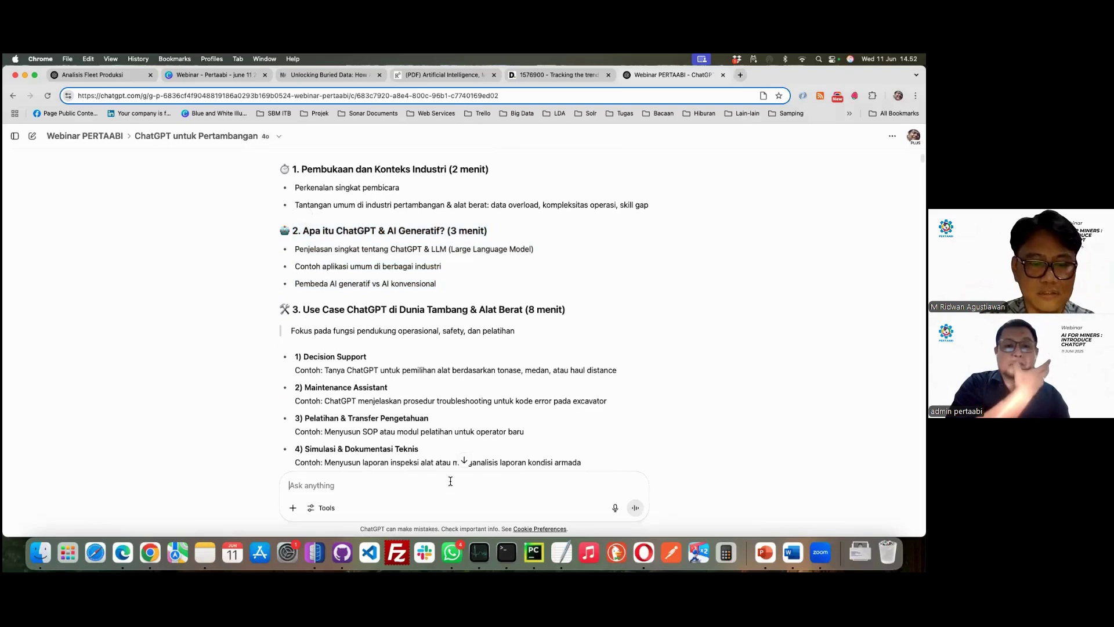
text(Coba kembangka)
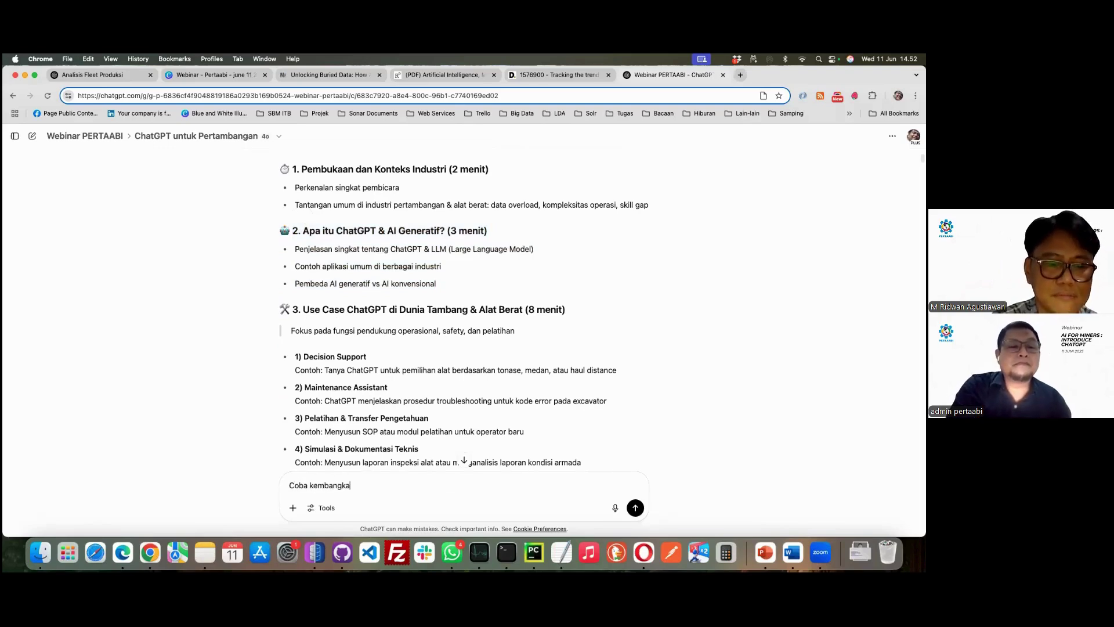
text(n ```)
key(super+v)
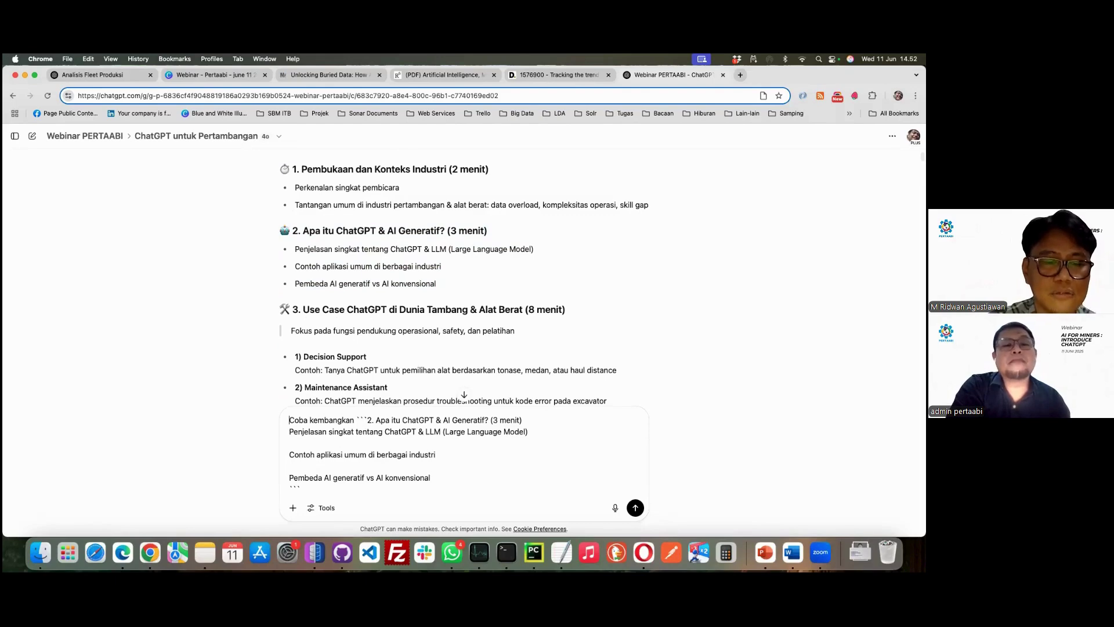
Insert "untuk slide 2, yang saat ini isinya seperti ini" between "Coba kembangkan" and the pasted outline section
text(untu)
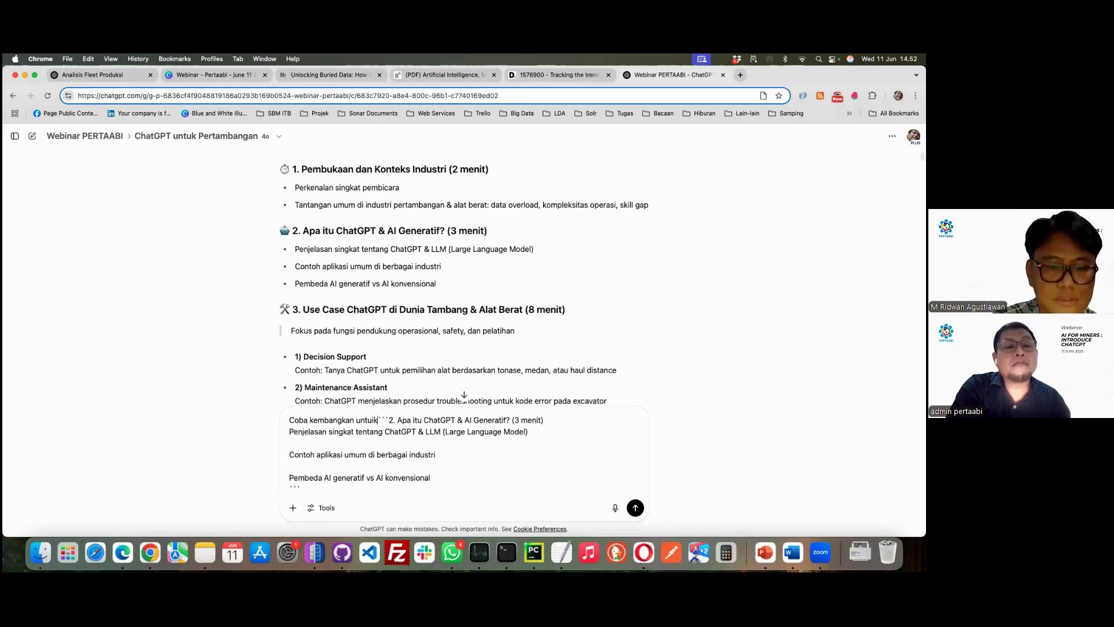
text(k slide )
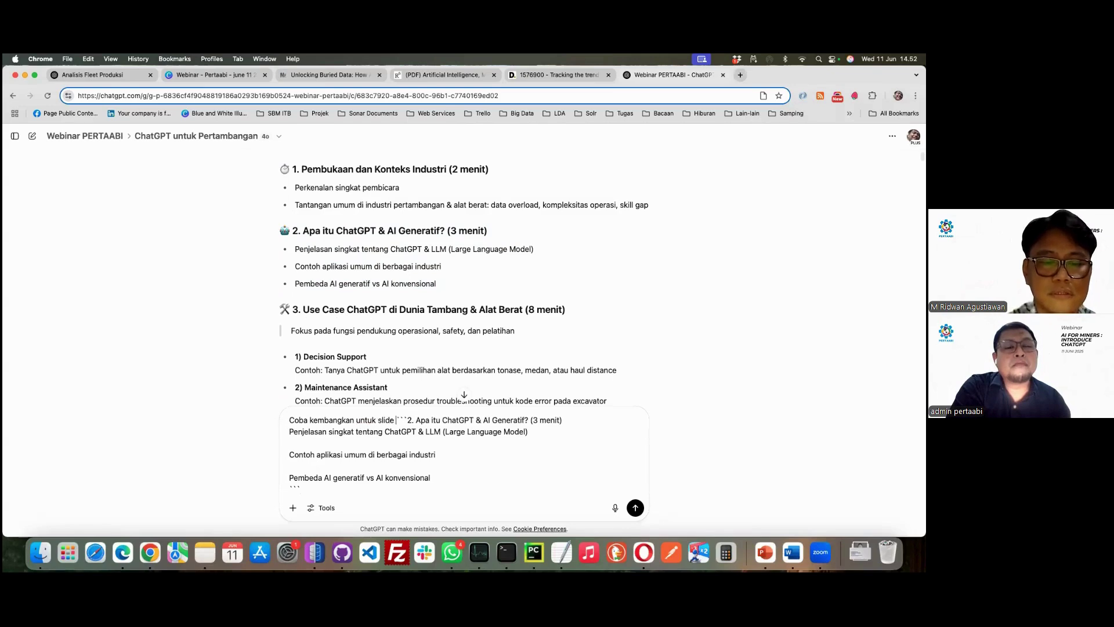
text(2, yang saat ini i)
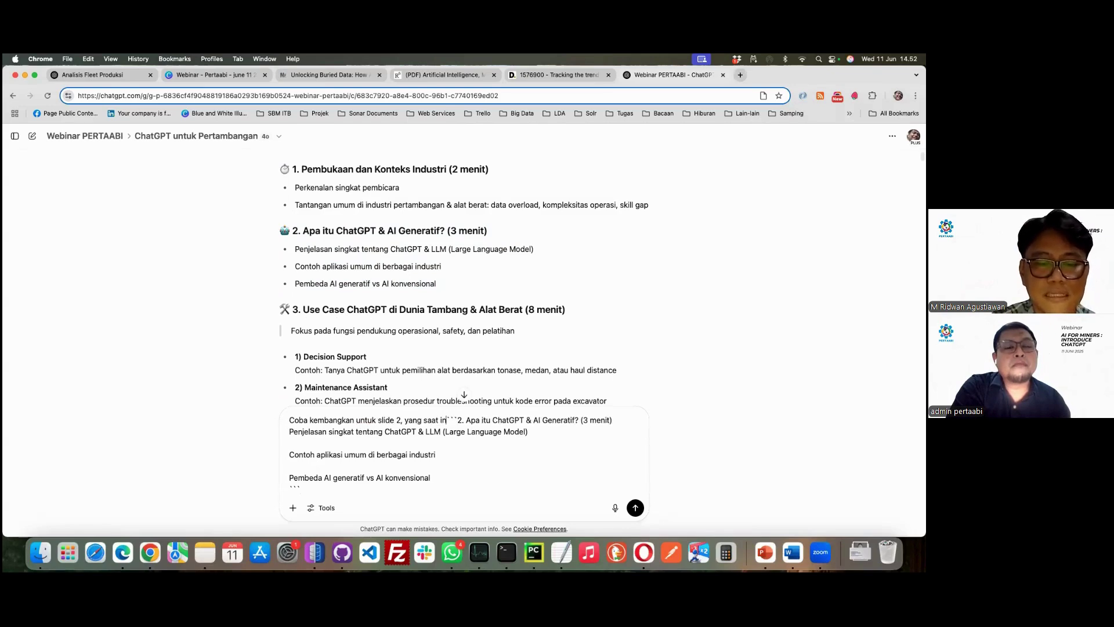
text(sinya s)
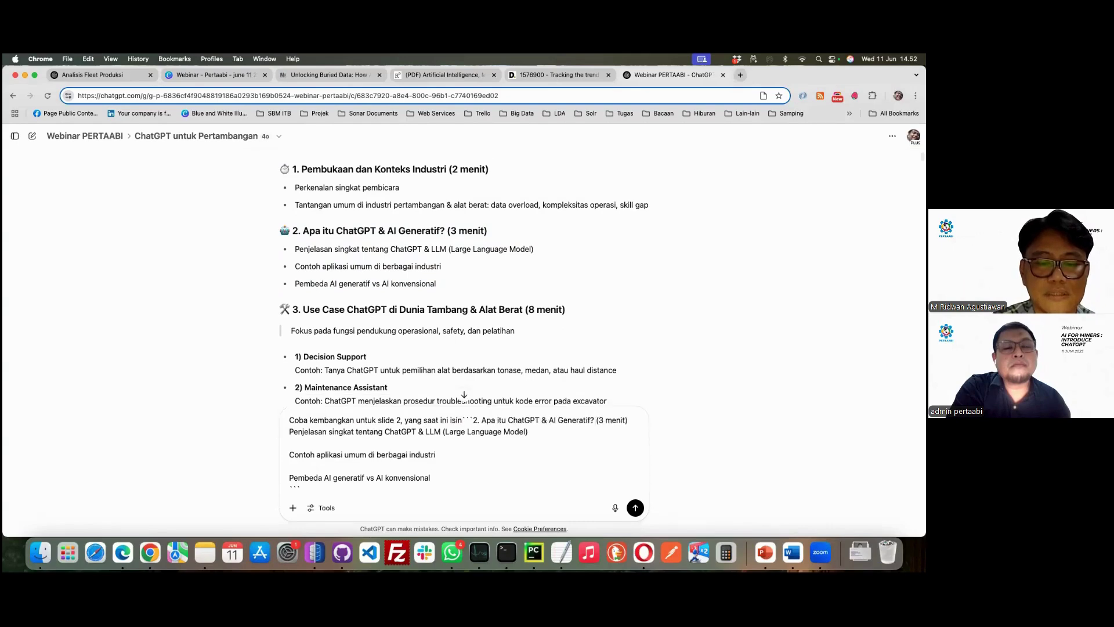
text(eperti ini)
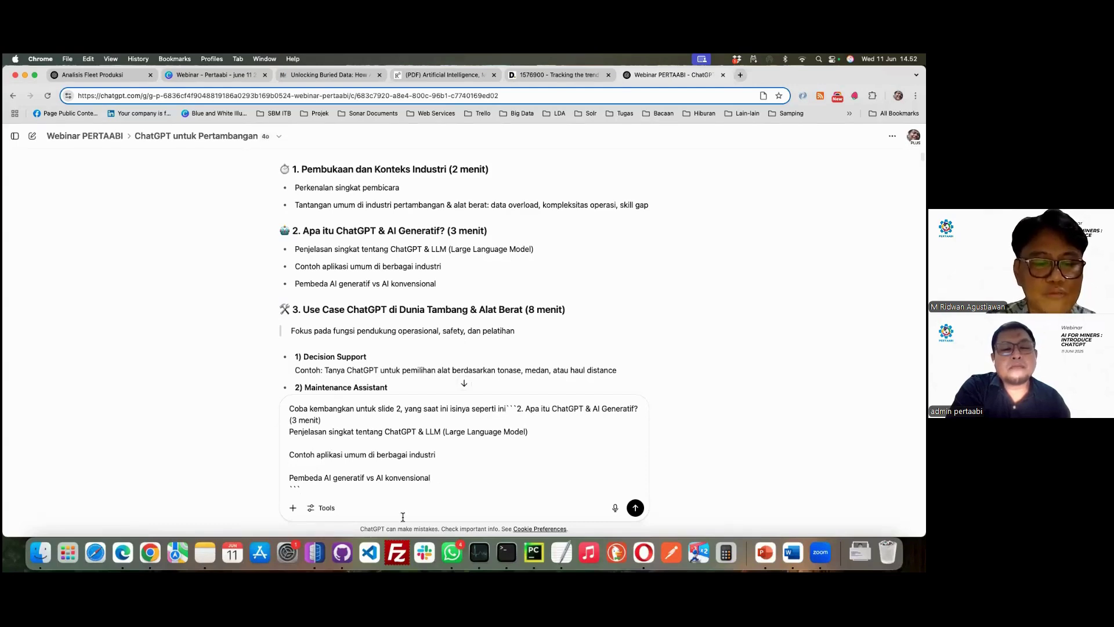
Append "Tambahkan contoh kasus, tambahkan link supporting" after the quoted slide 2 outline, submit the prompt, and view the expanded slide
text(Tambahkan contoh,)
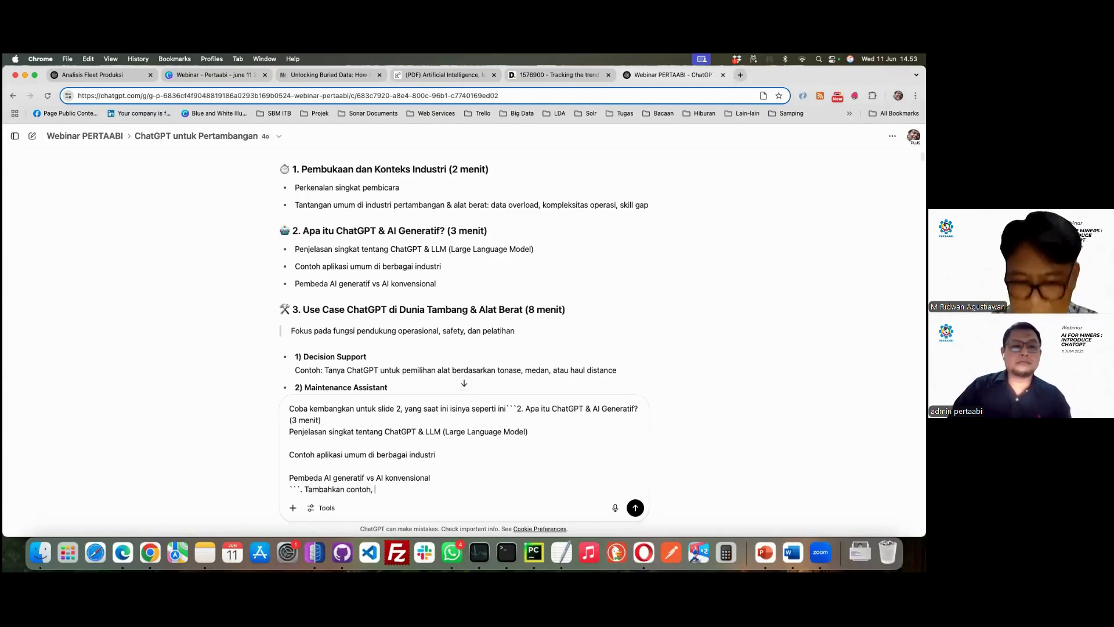
text( tambahkan )
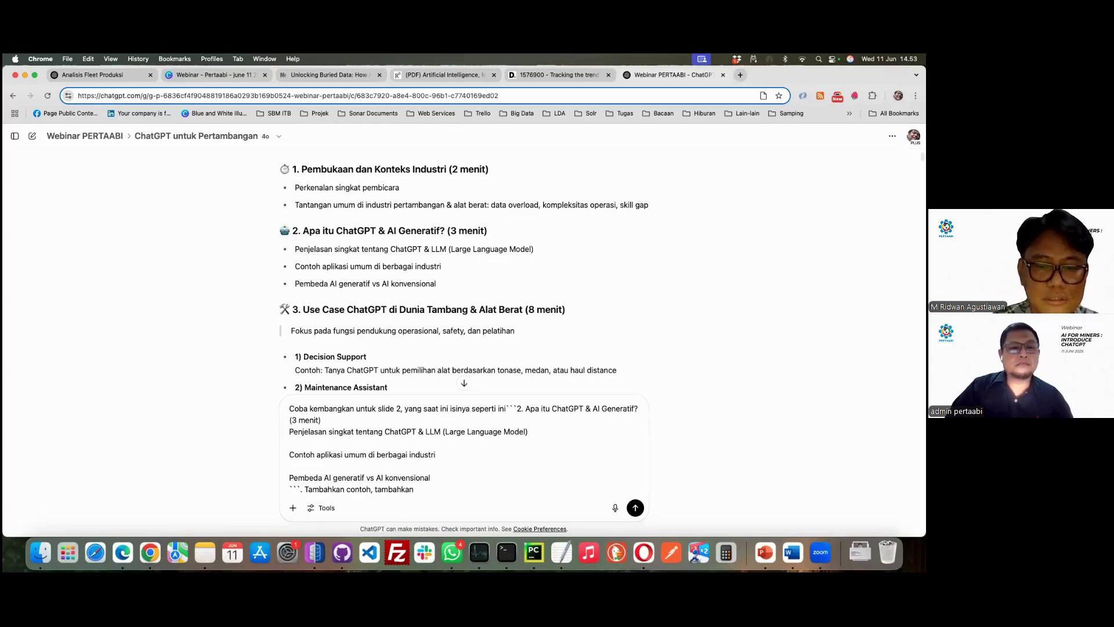
text( kasus)
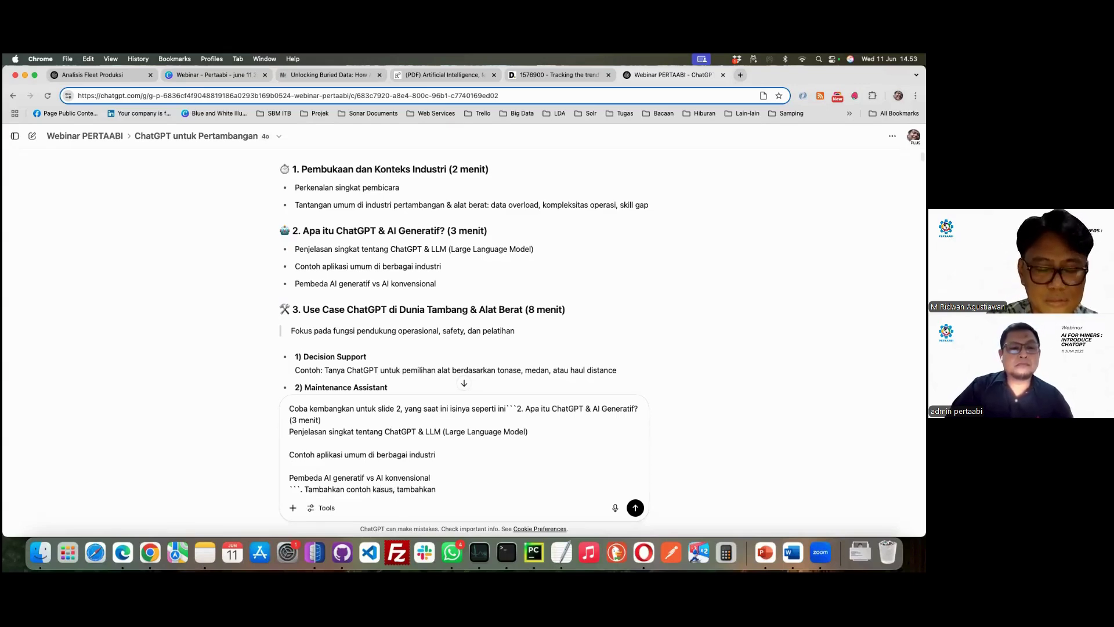
text(li)
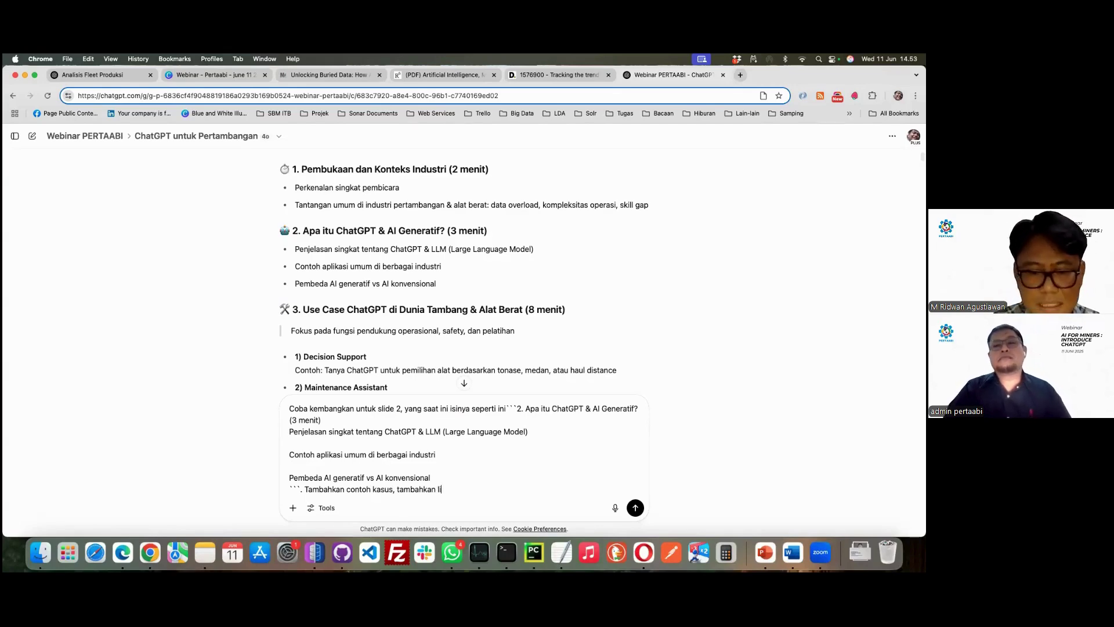
text(nk supporting,)
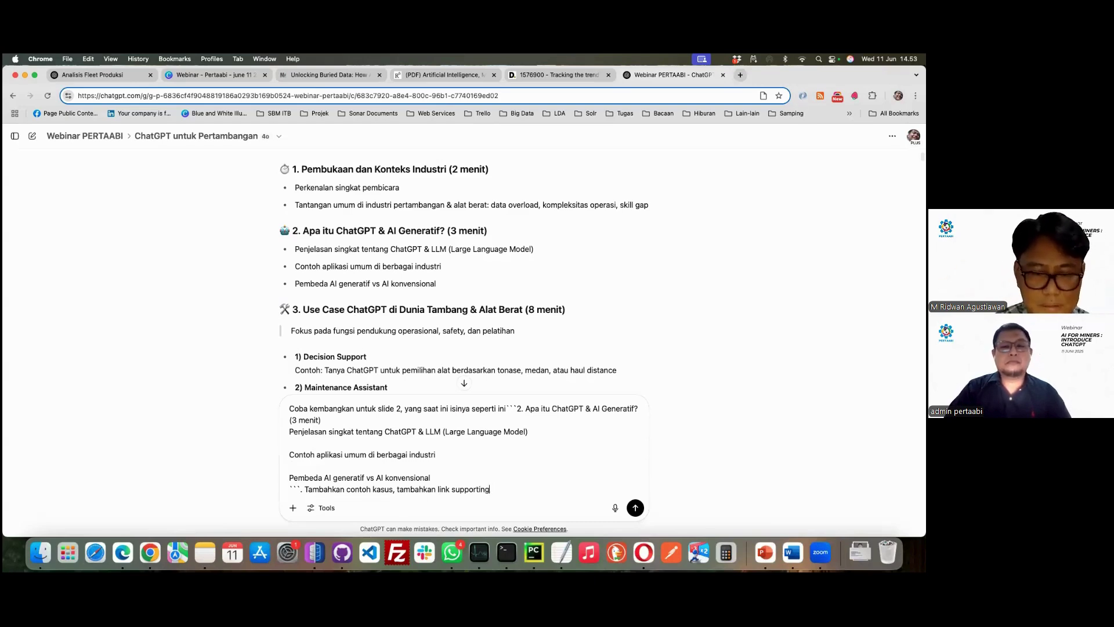
key(Return)
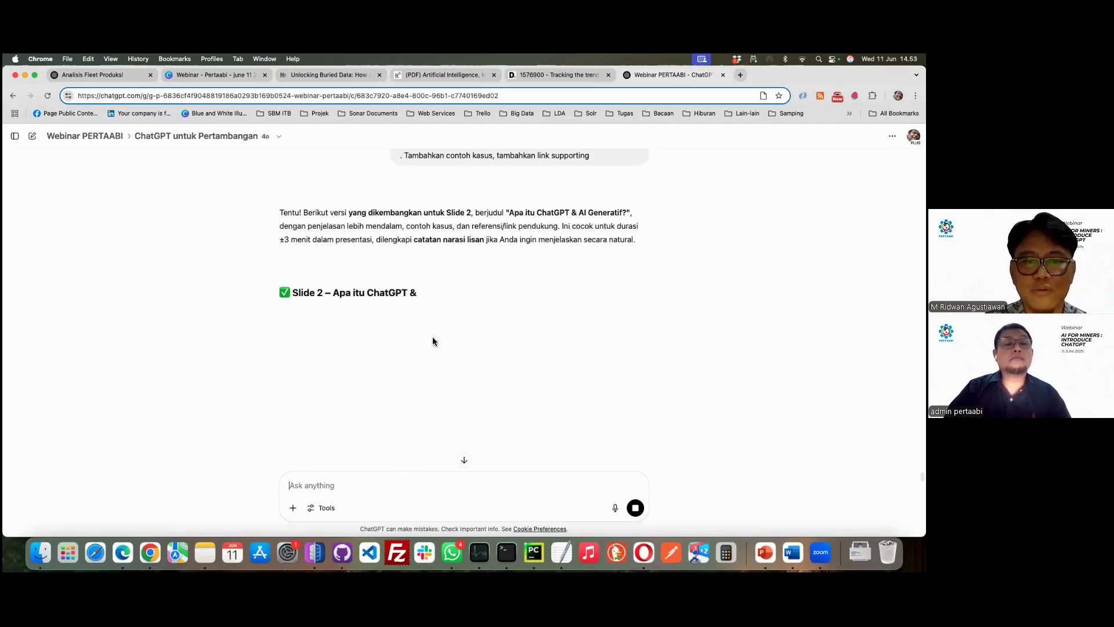
scroll(399, 332, down, 1)
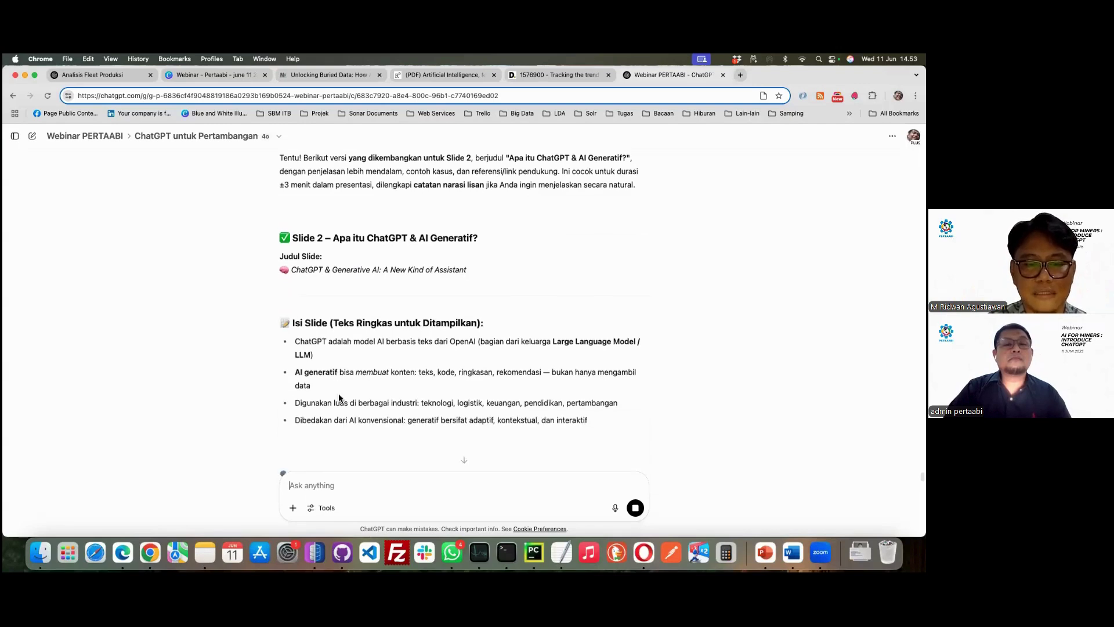
scroll(348, 394, down, 1)
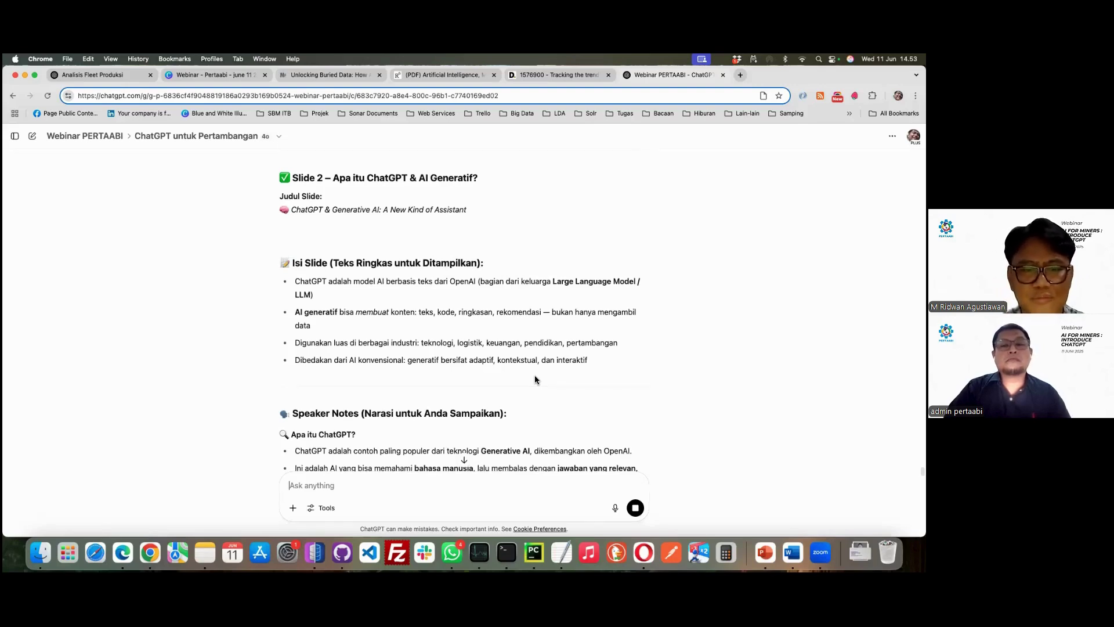
Begin a follow-up prompt with "saya mentok nih, tolong kasi ide, sebaiknya ngomongin apa aja,"
click(421, 489)
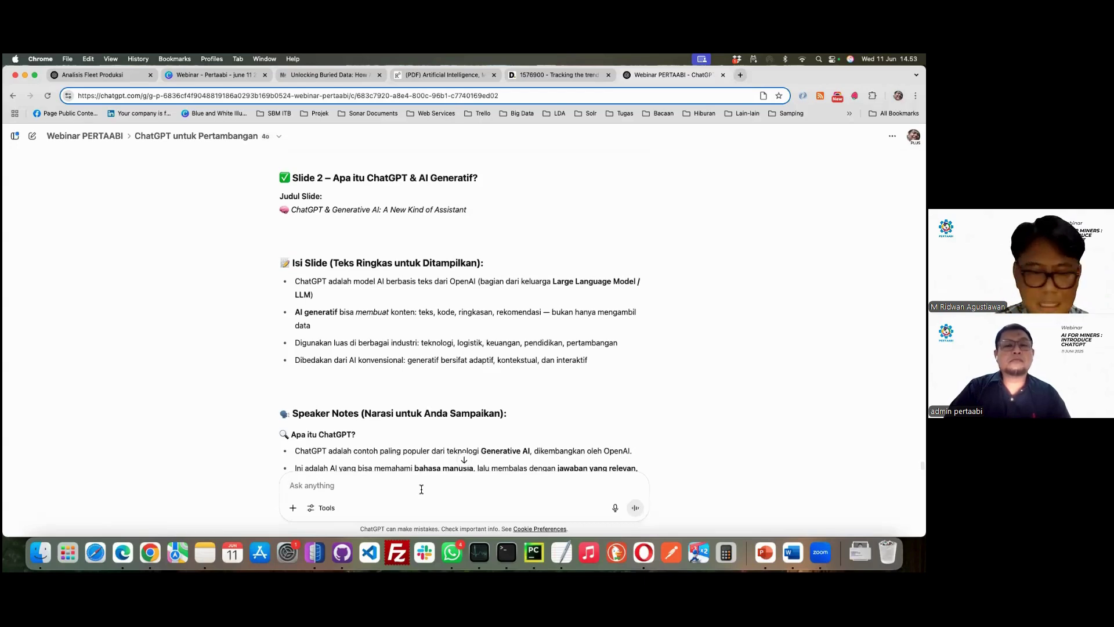
text(sa)
key(BackSpace)
key(BackSpace)
text(sa)
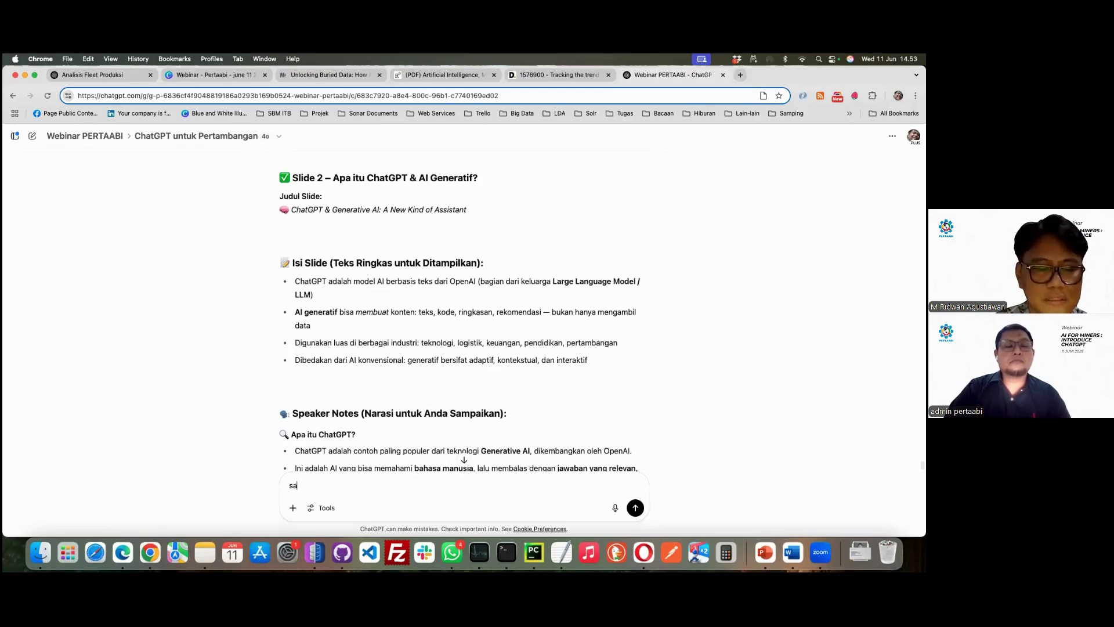
text(ya mentok nih, tol)
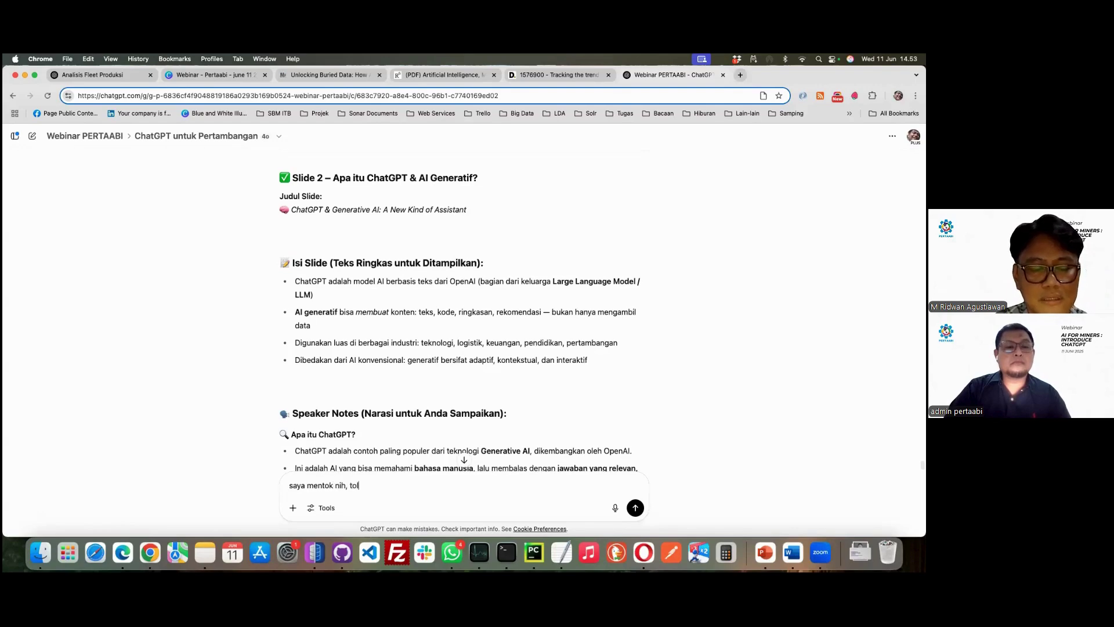
text(ong kasi ide, sebaikn)
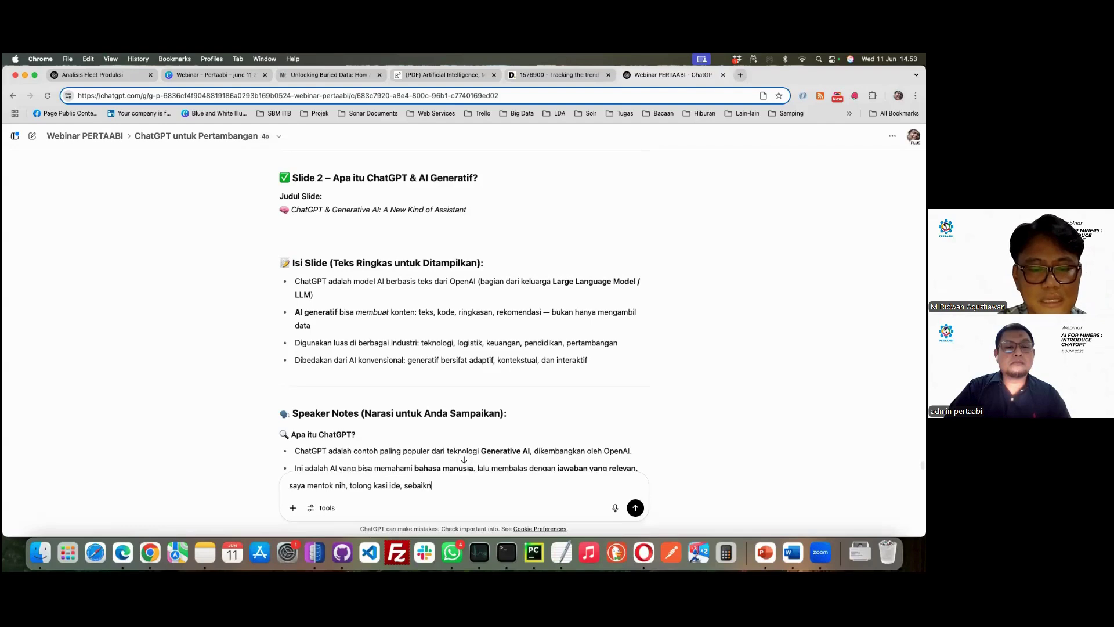
text(ya ngomongin apa )
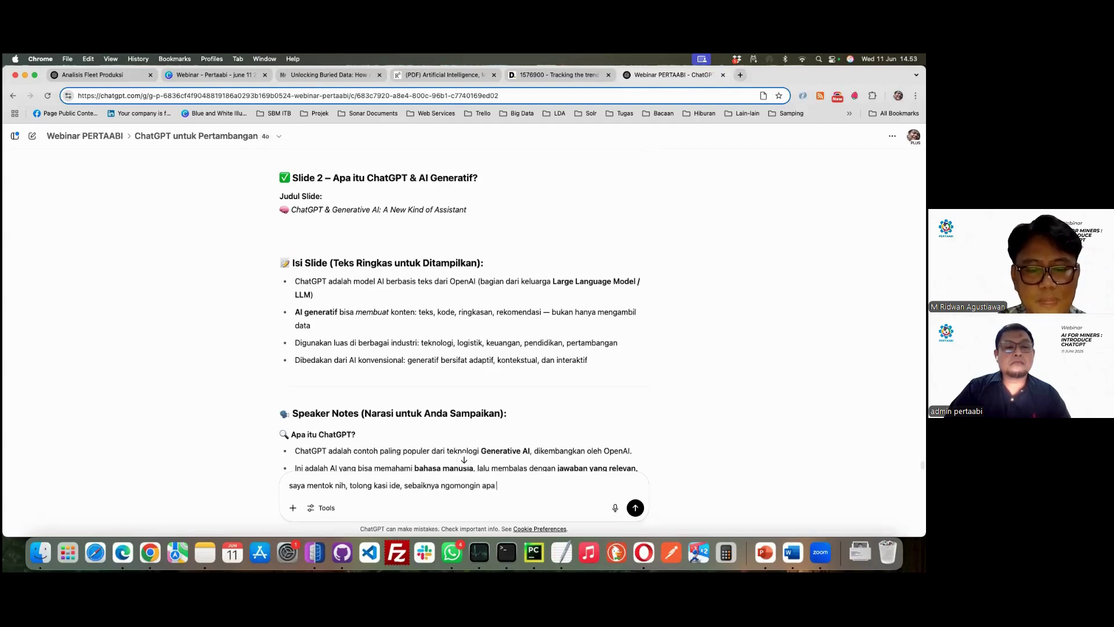
text(aja, )
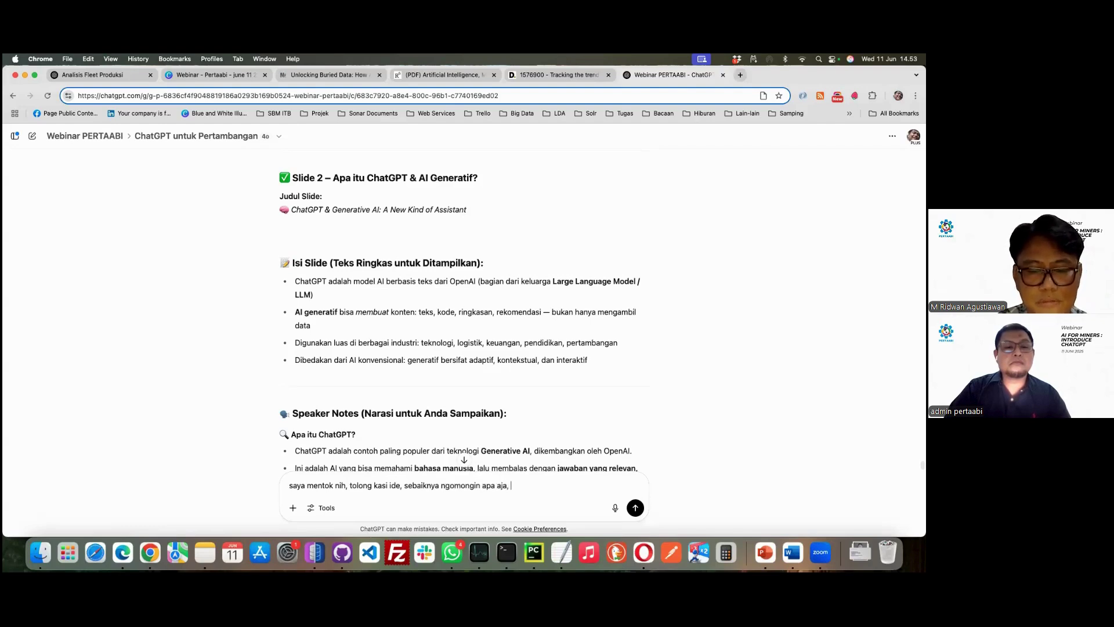
Complete the follow-up prompt with "bikin hal yang dibahas jadi menarik, gunakan terms yang populer saat ini" and submit it
text(bikin)
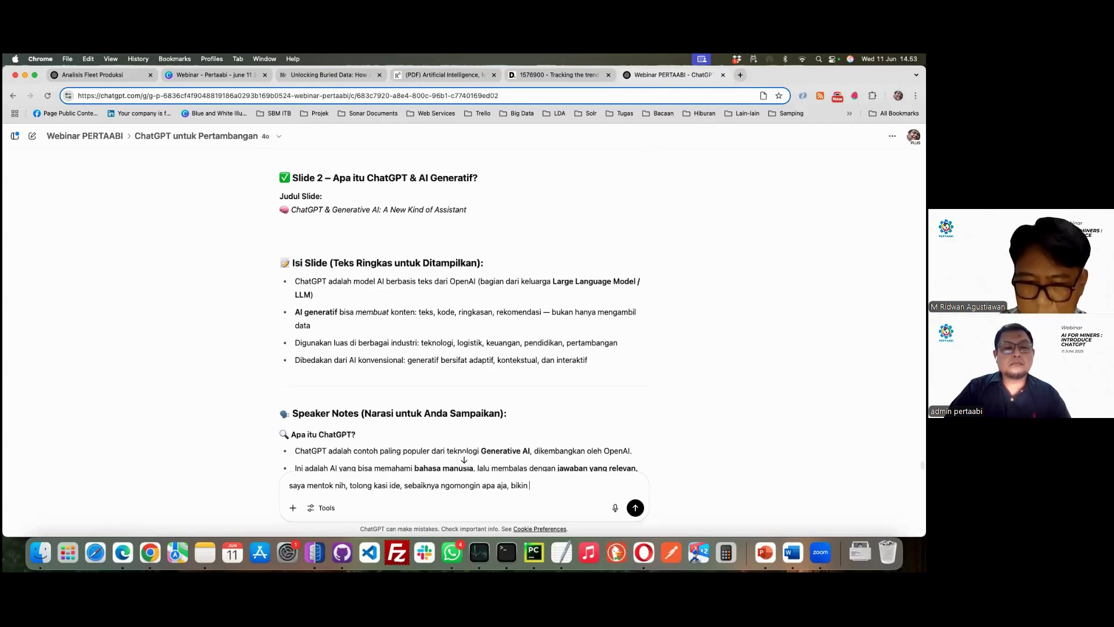
text( hal yang dibahas)
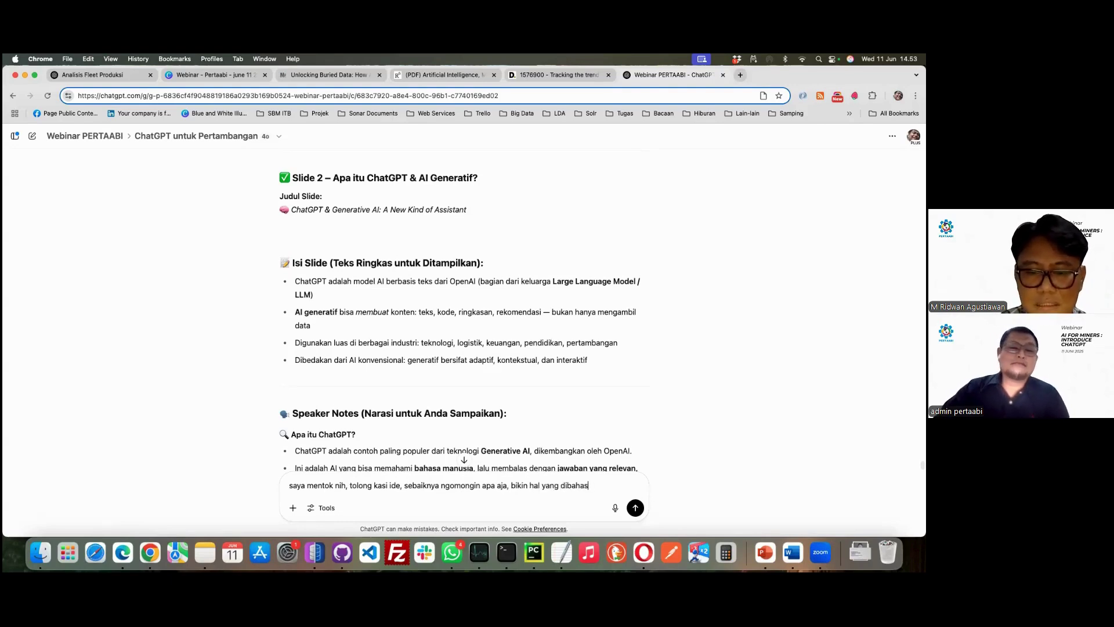
text( tjad)
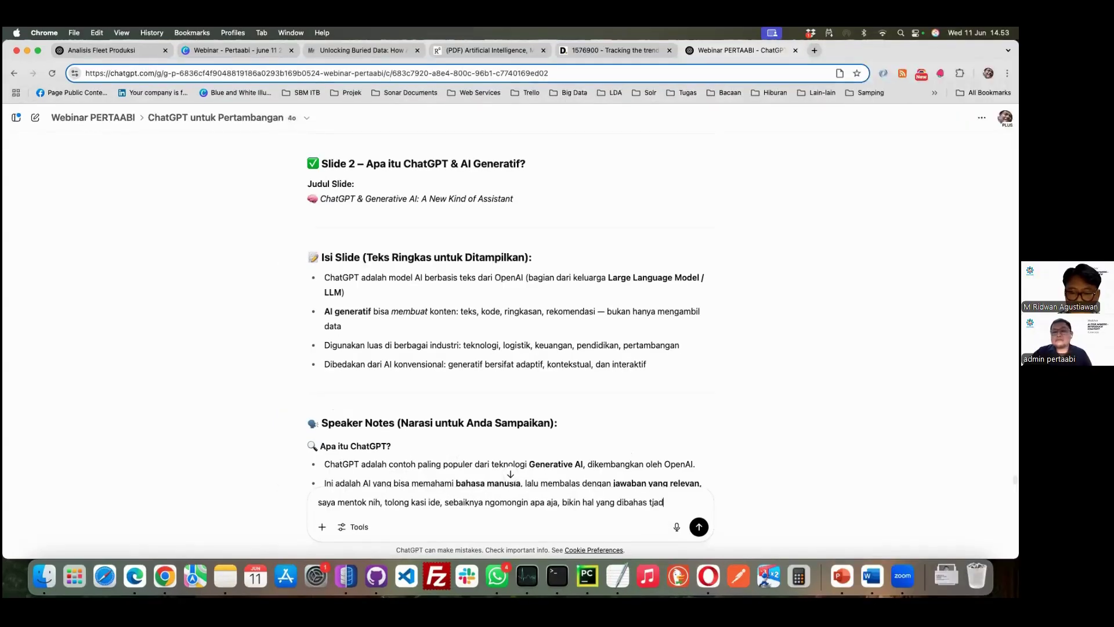
text(i menari)
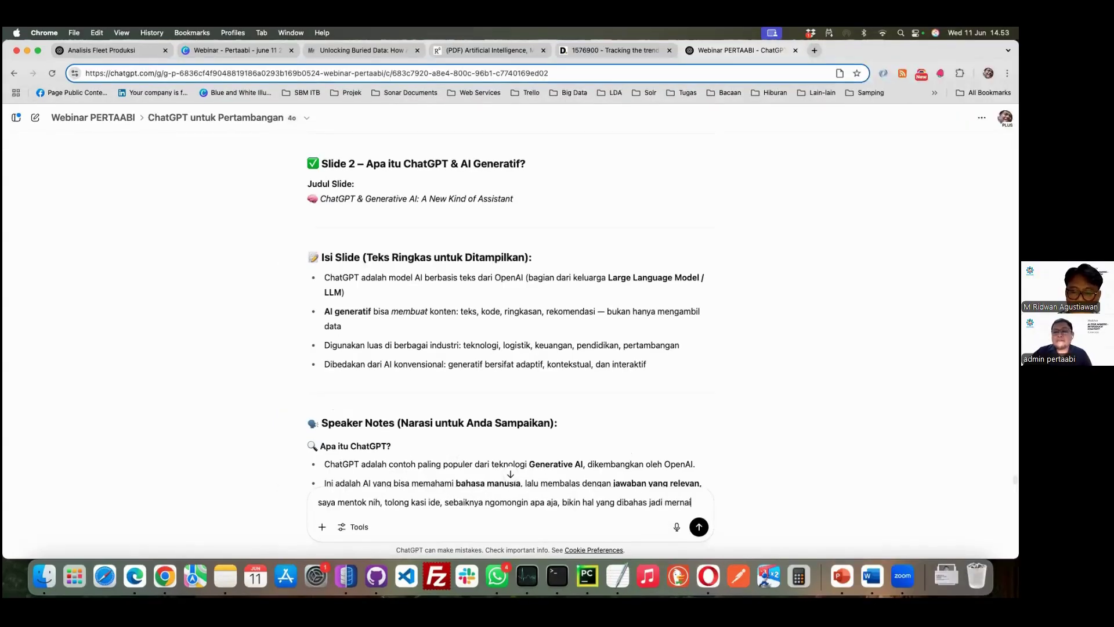
text(k, )
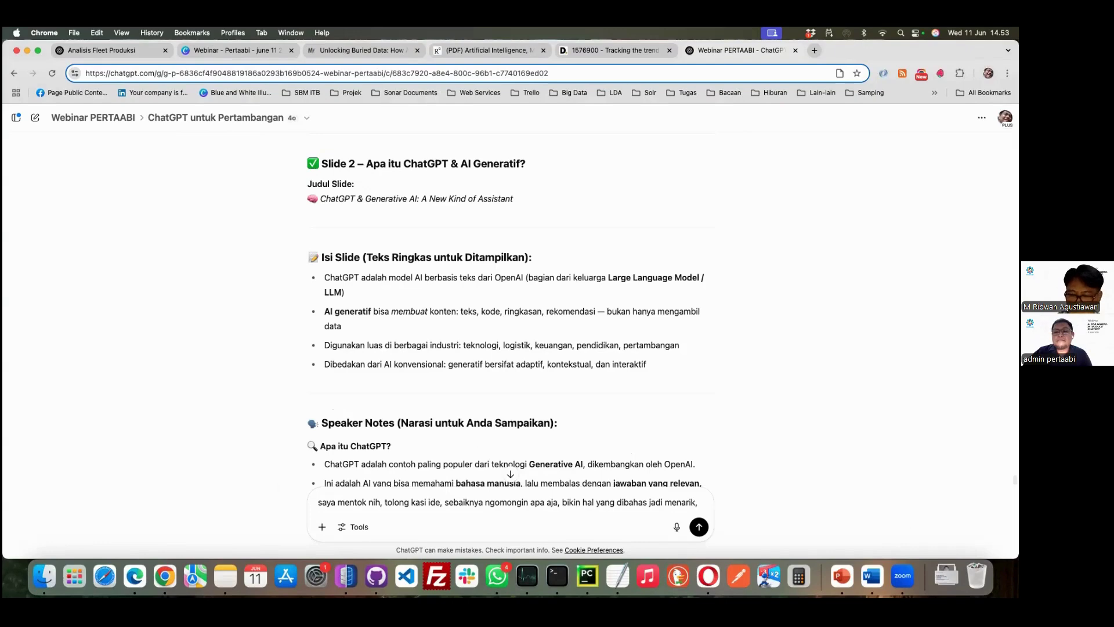
text(gunakan )
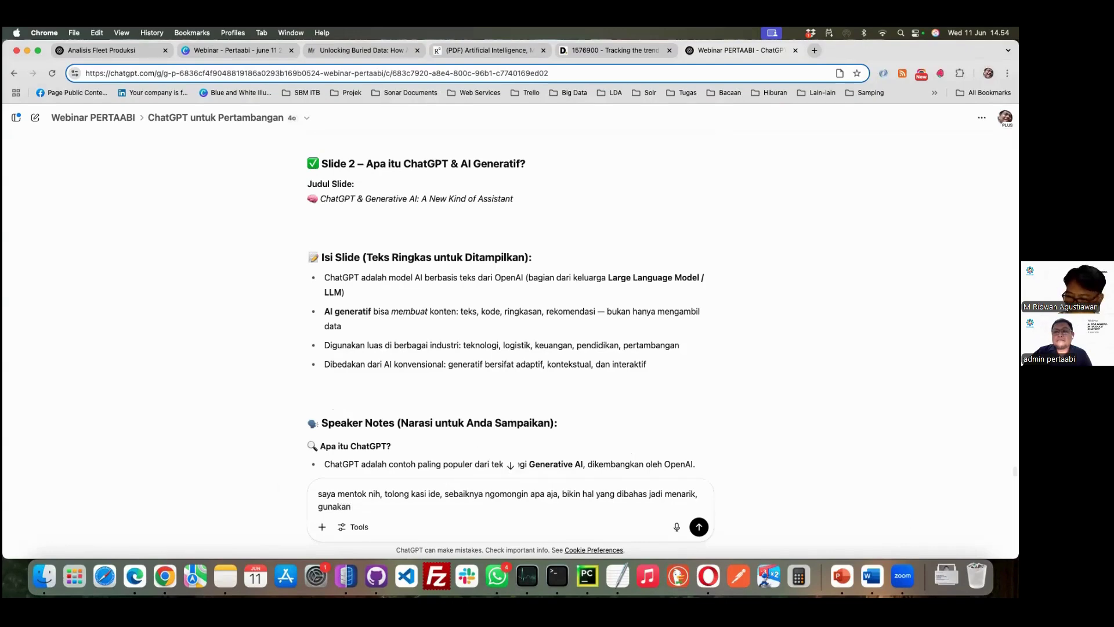
text(terms yang )
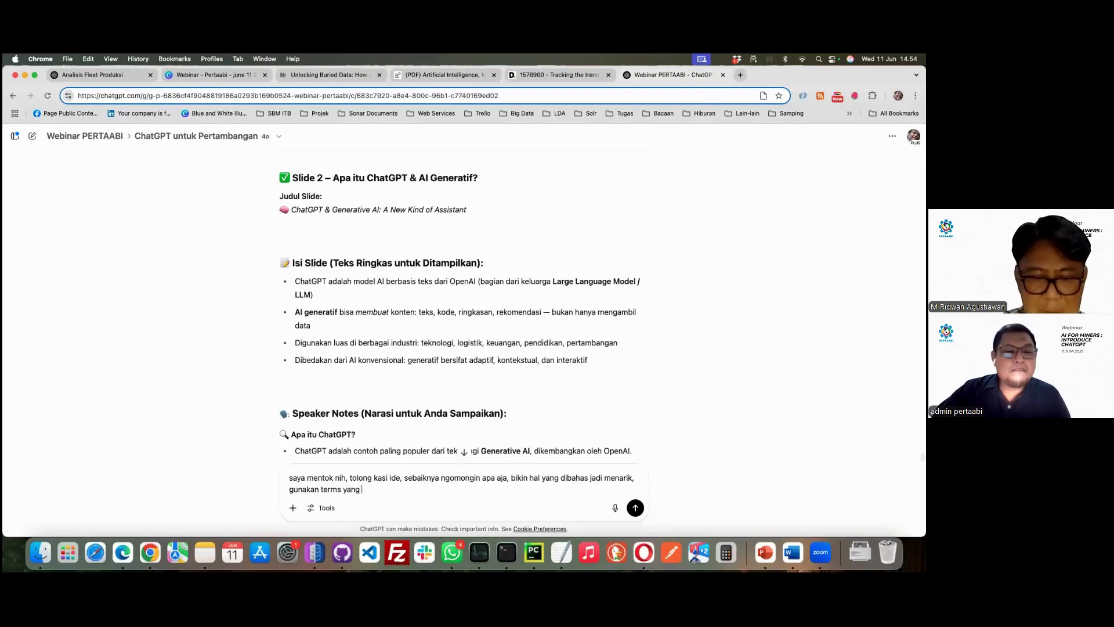
text(ad)
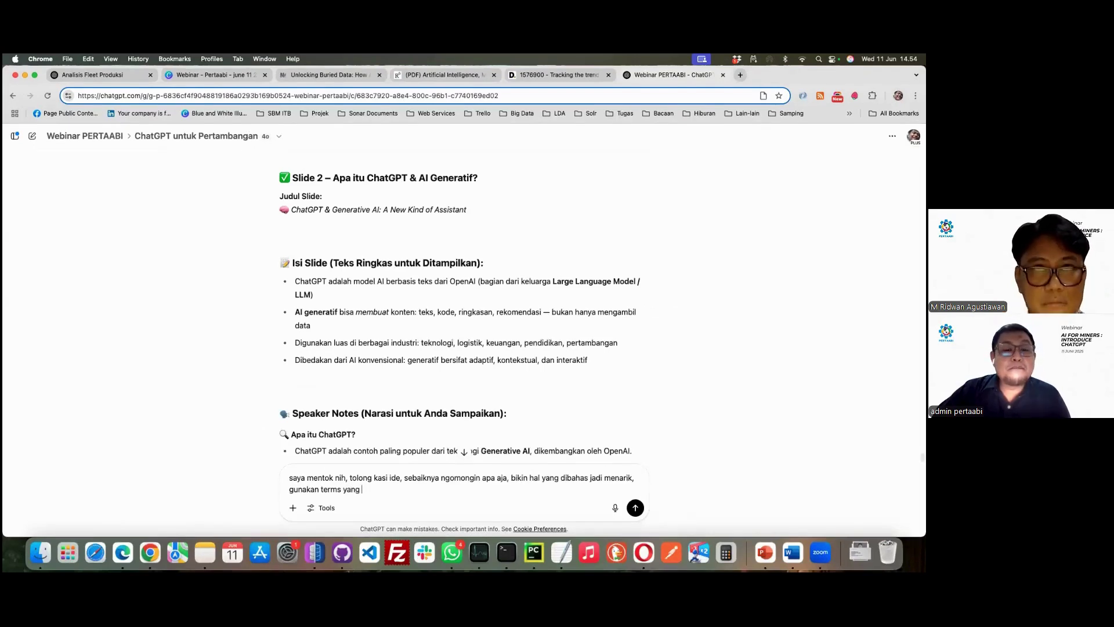
text(popul)
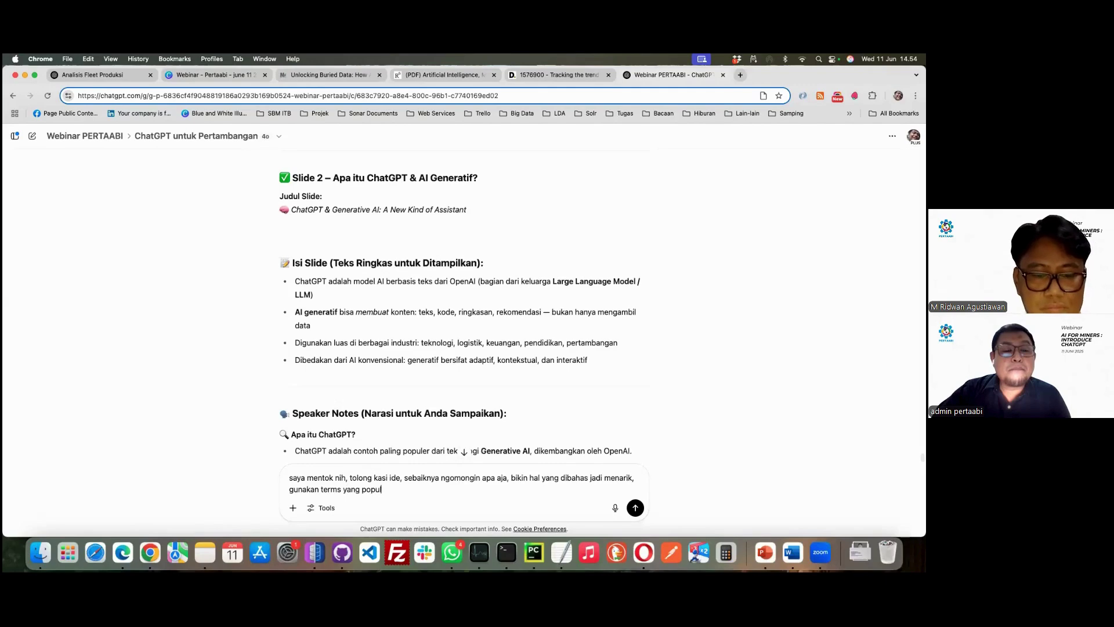
text(er saat ini)
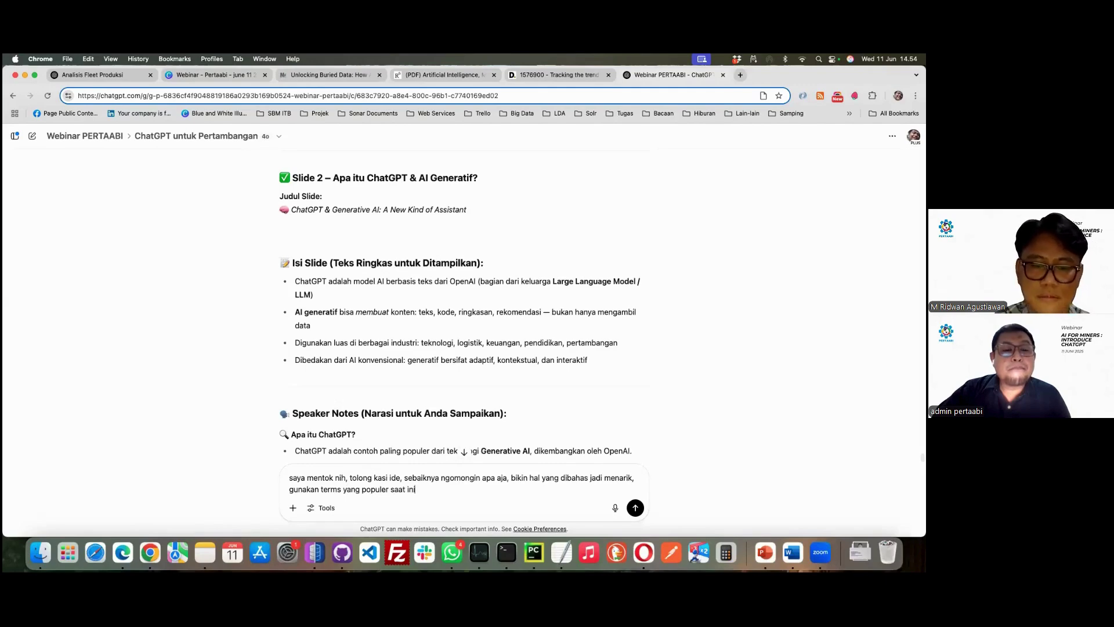
key(Return)
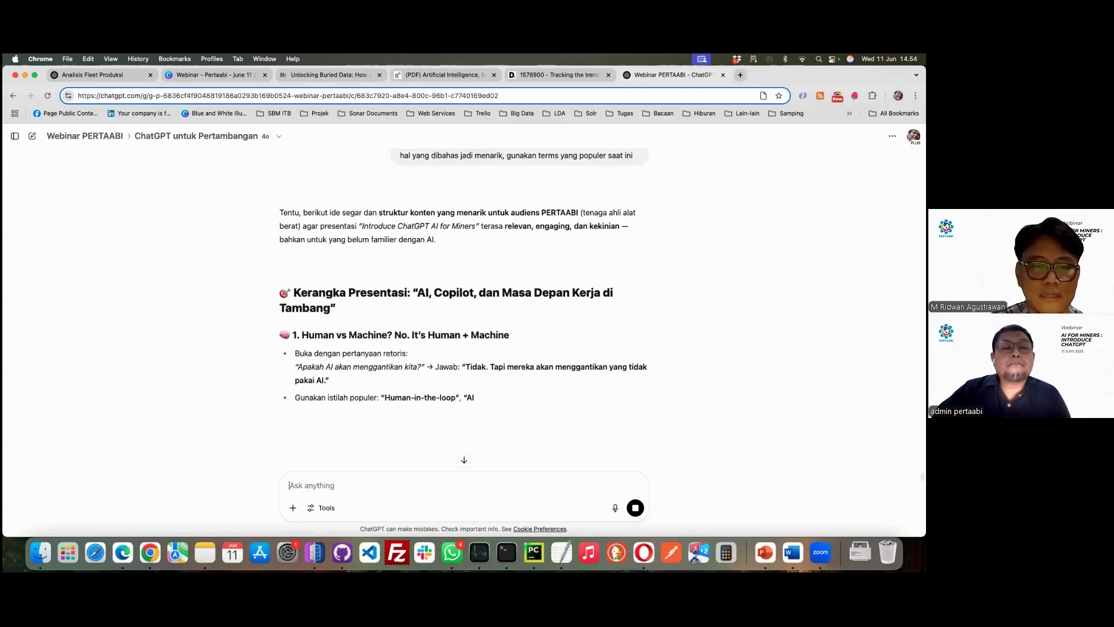
Examine sections 1 and 2 of the new presentation framework "AI, Copilot, dan Masa Depan Kerja di Tambang"
scroll(316, 376, down, 1)
scroll(313, 378, down, 2)
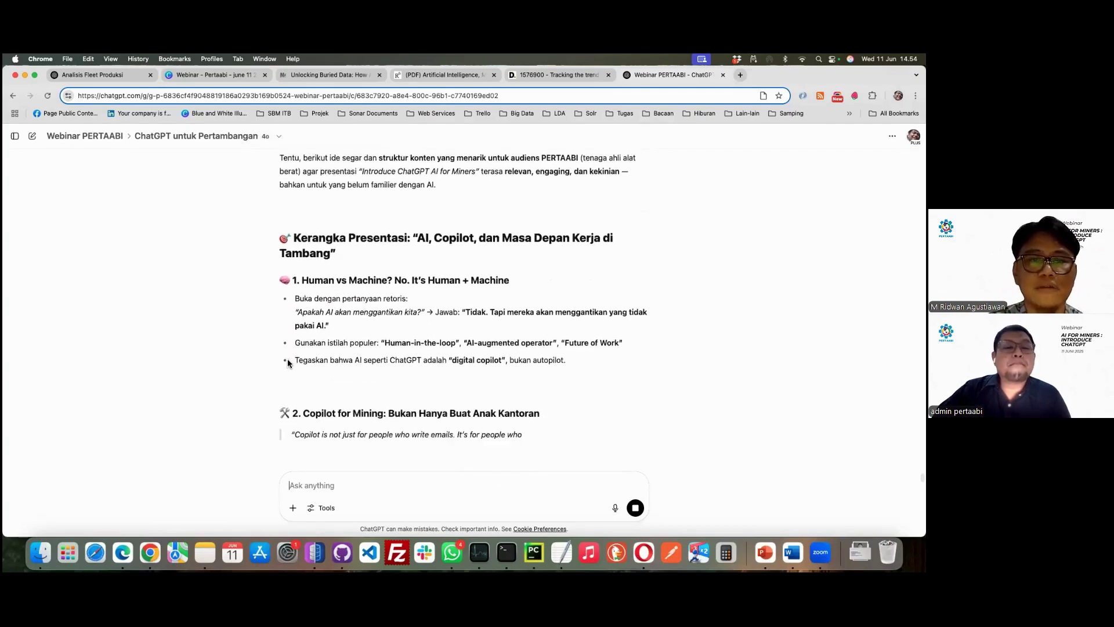
scroll(264, 363, down, 1)
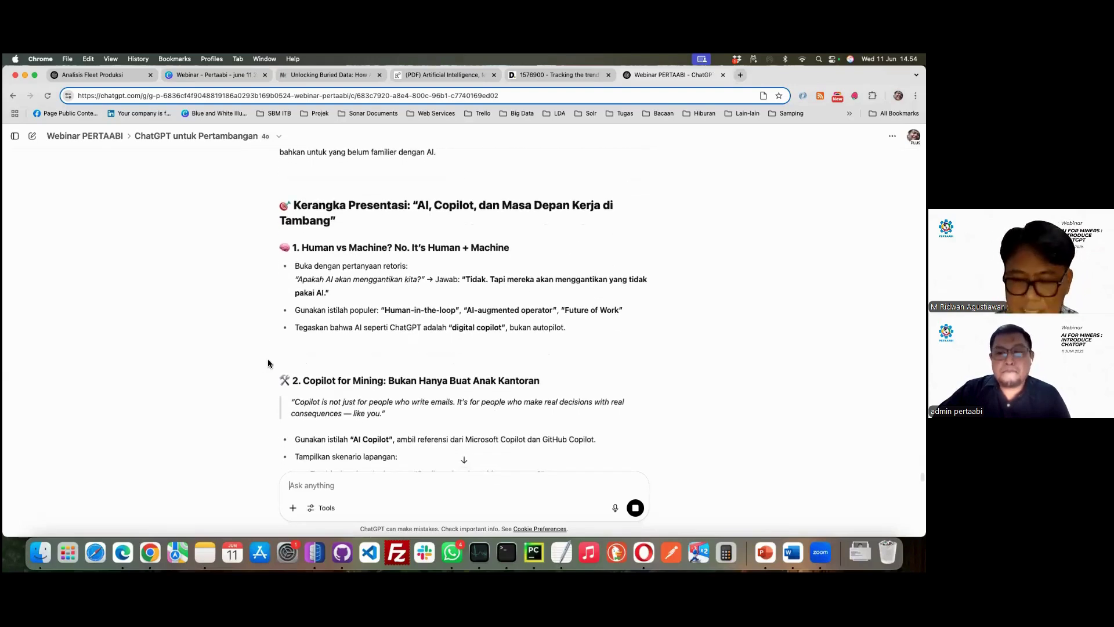
scroll(283, 348, down, 1)
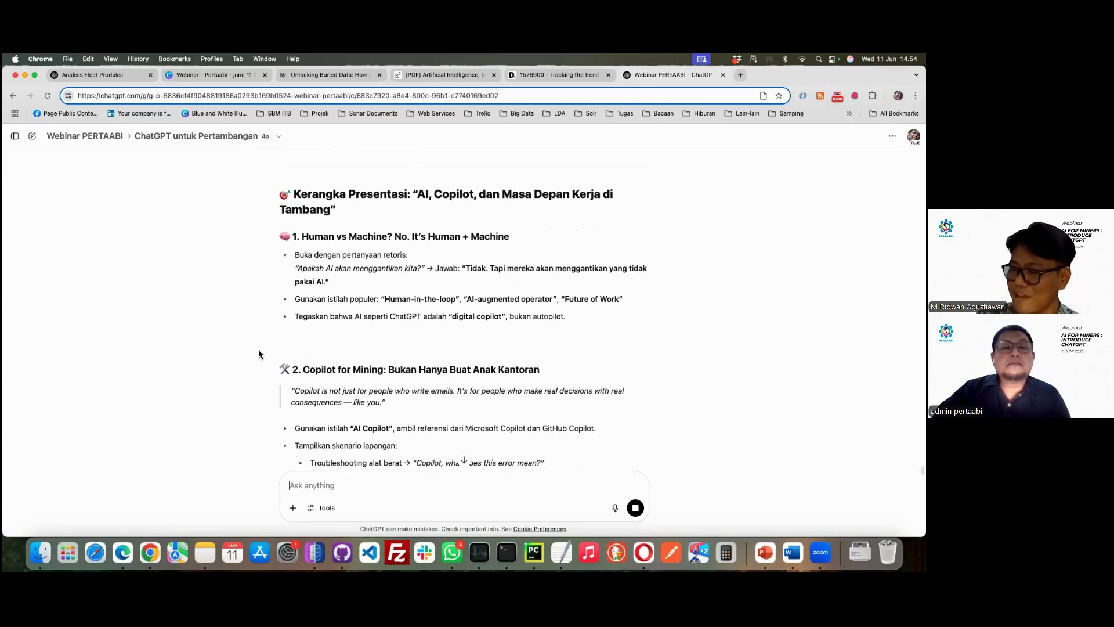
scroll(258, 354, down, 5)
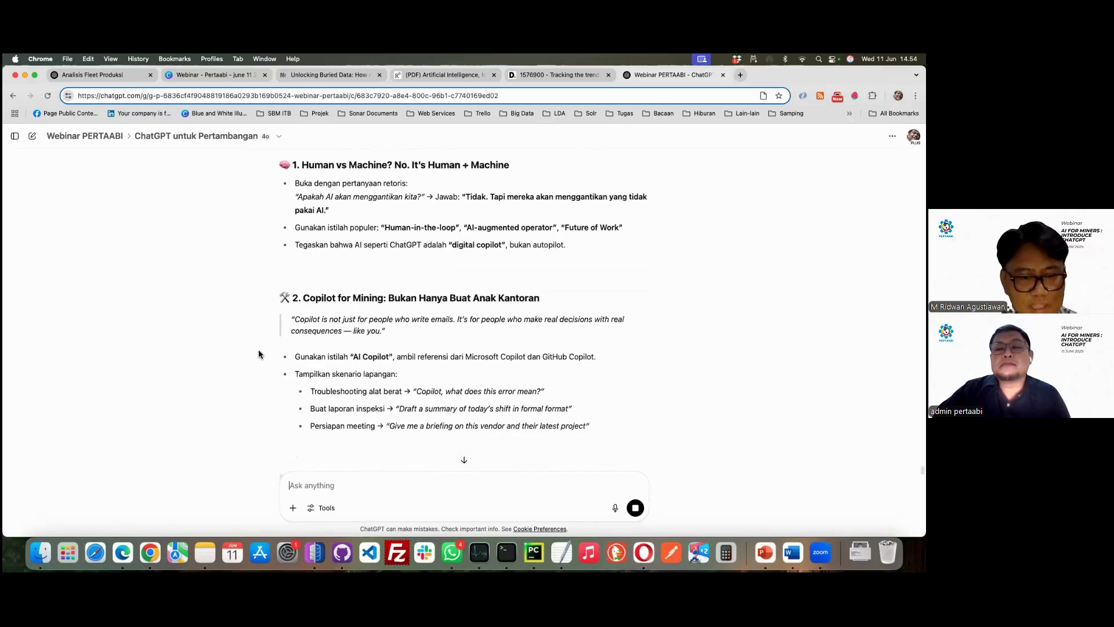
scroll(259, 362, up, 2)
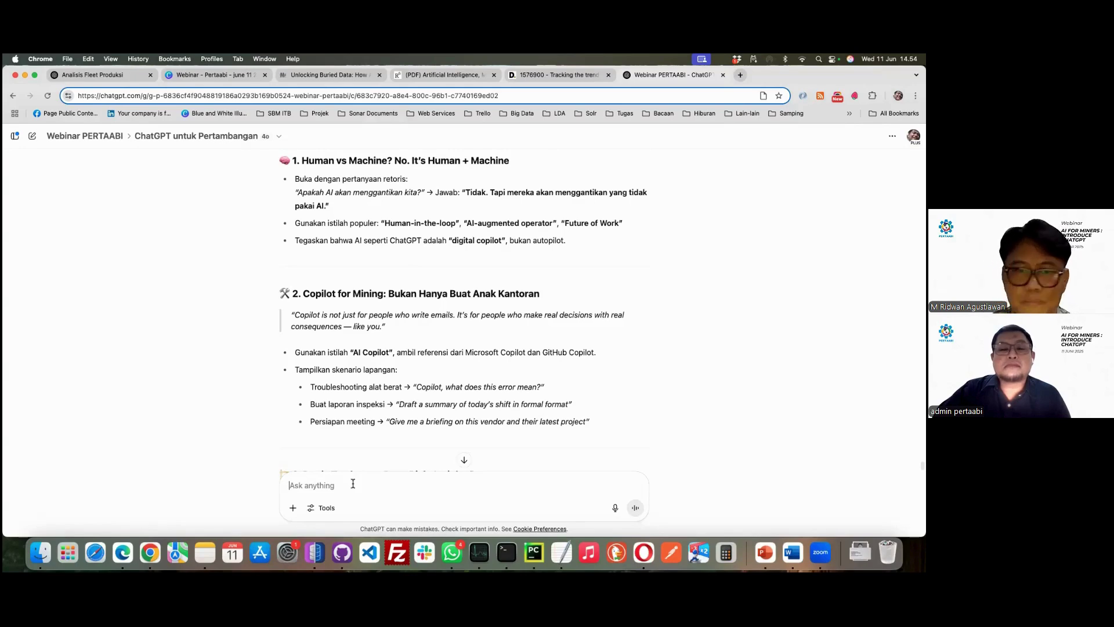
Review the original outline's use cases and benefits against the new framework's closing discussion, bonus phrases and opening section
scroll(383, 418, up, 2)
scroll(386, 383, down, 15)
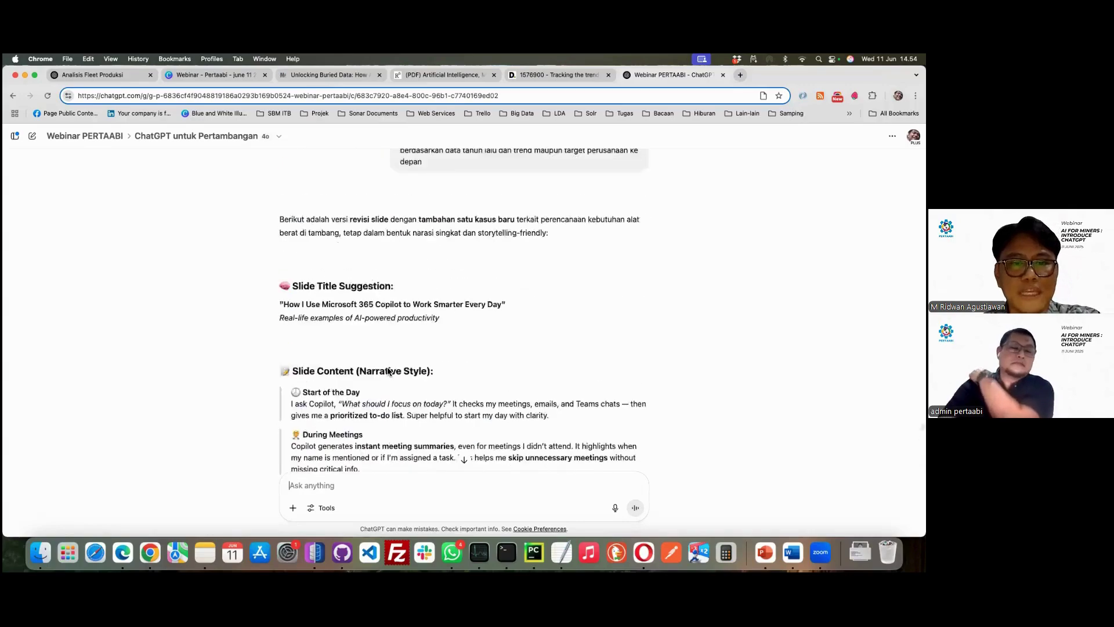
scroll(387, 367, up, 10)
scroll(359, 336, down, 12)
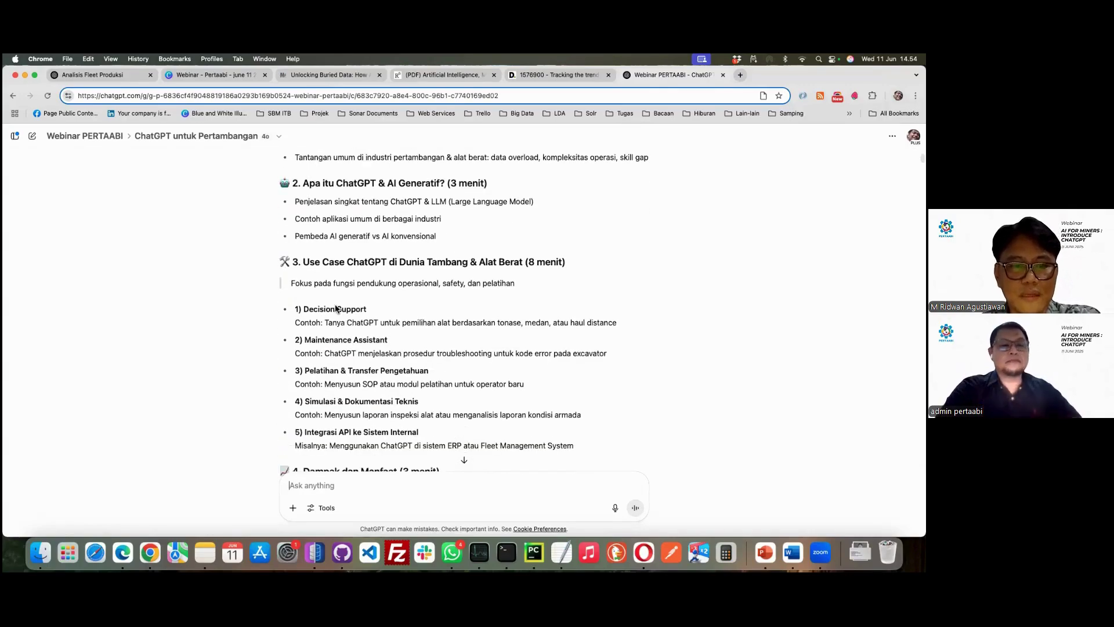
scroll(331, 302, down, 5)
scroll(337, 325, up, 10)
scroll(342, 338, down, 1)
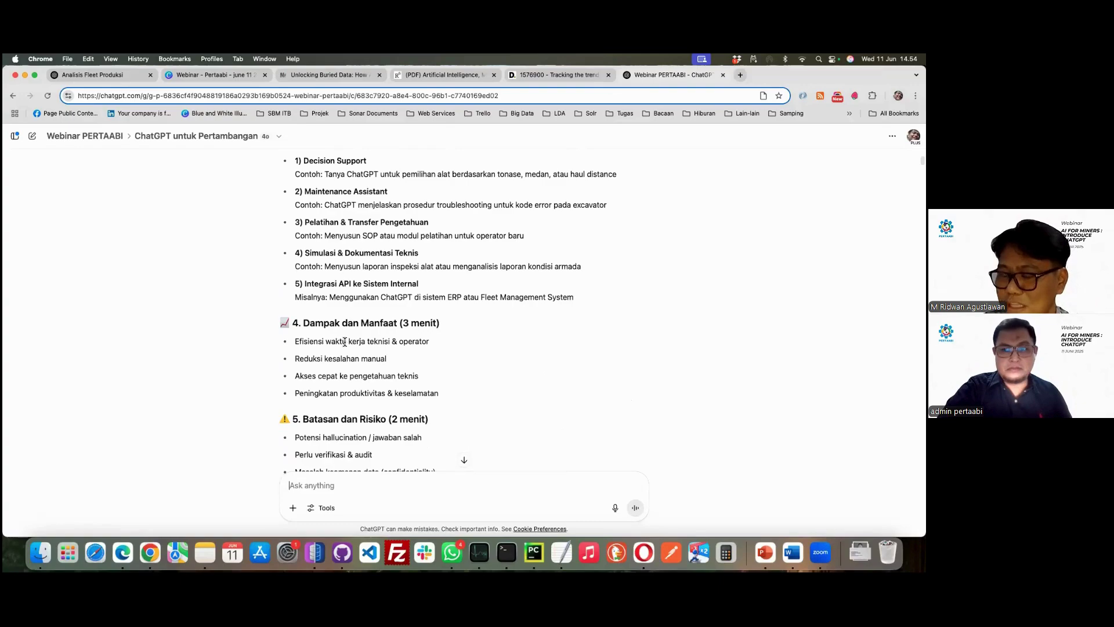
scroll(344, 337, up, 3)
scroll(345, 342, down, 15)
scroll(345, 341, down, 20)
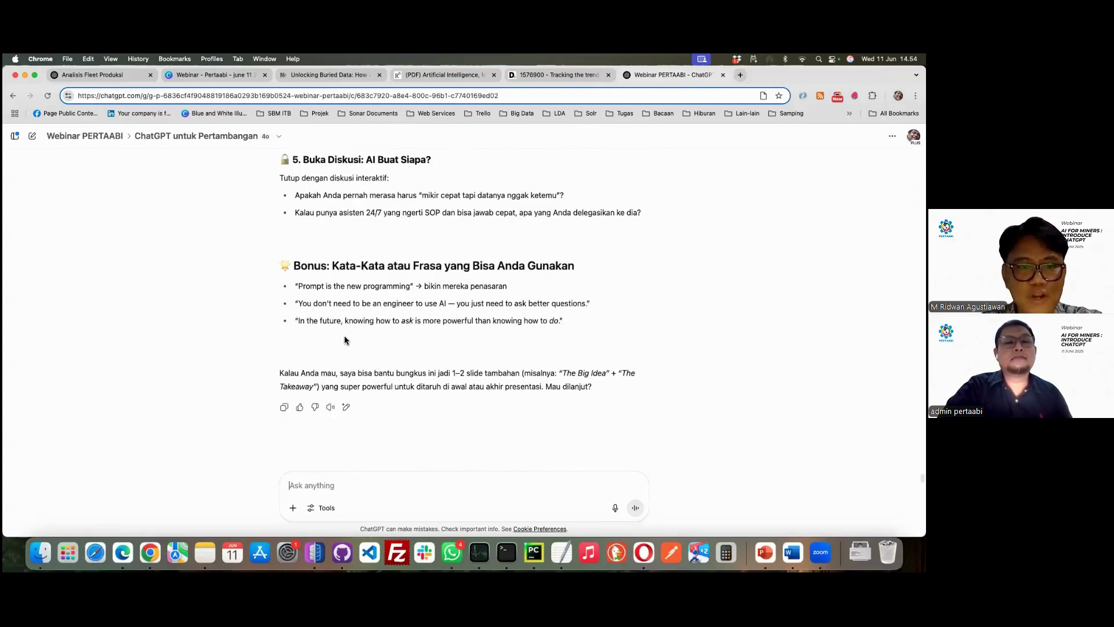
scroll(345, 340, up, 20)
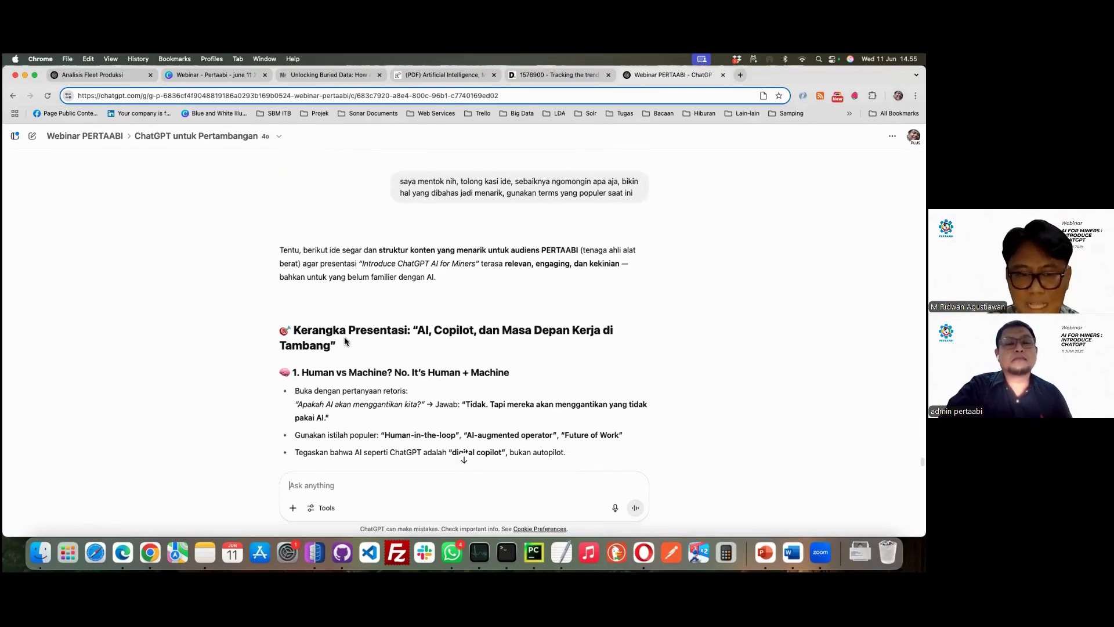
Draft the follow-up prompt "lanjut ke slide 3" without sending it
scroll(345, 341, down, 20)
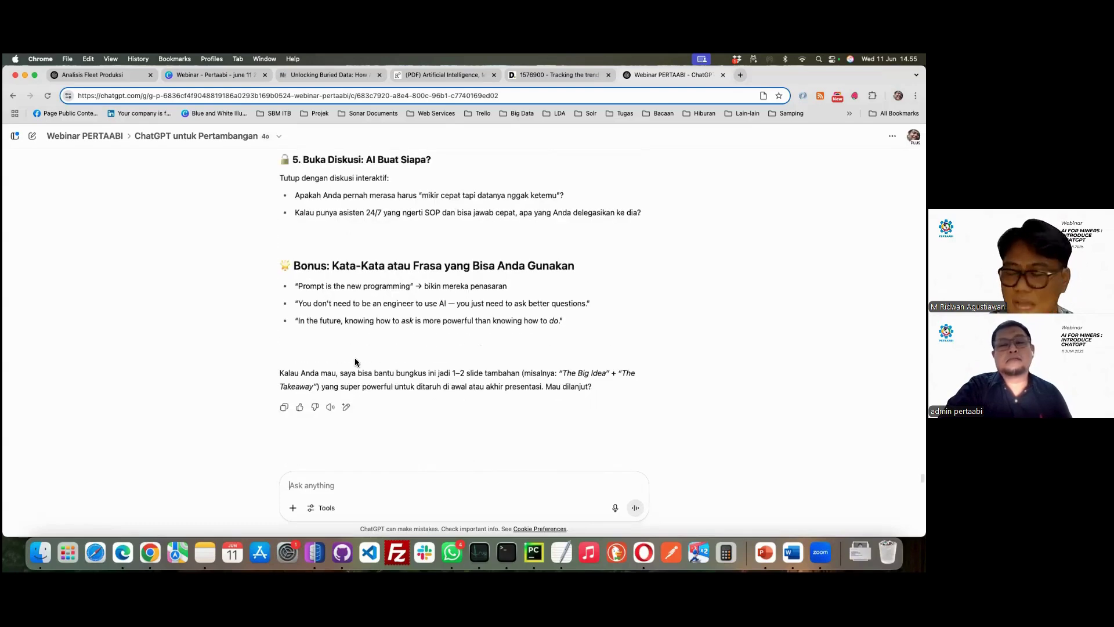
text(lan)
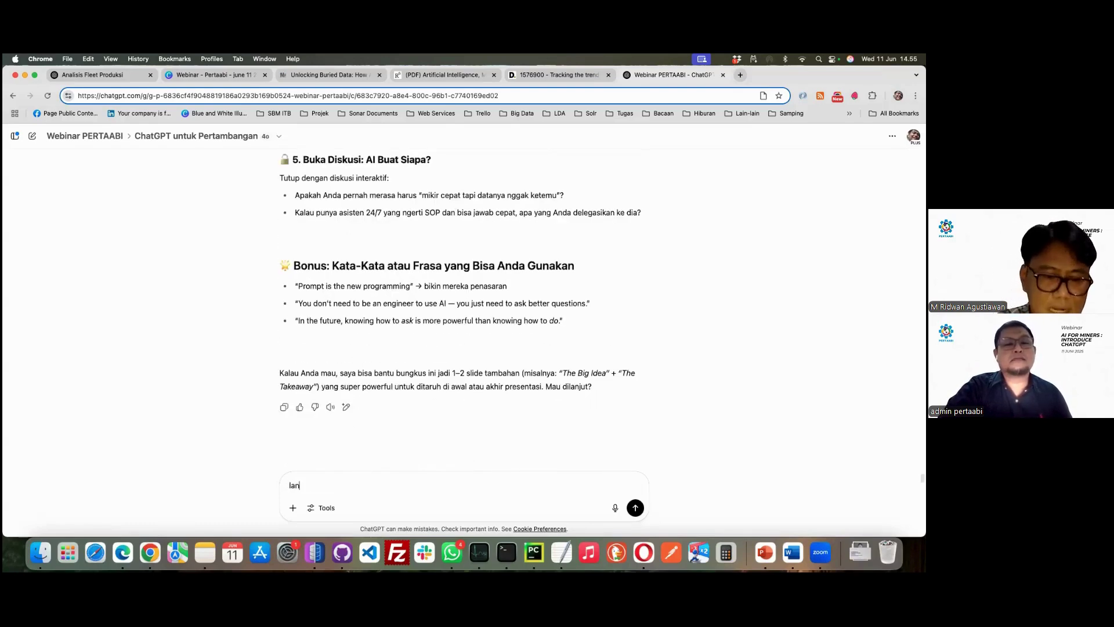
text(jut ke slide 2)
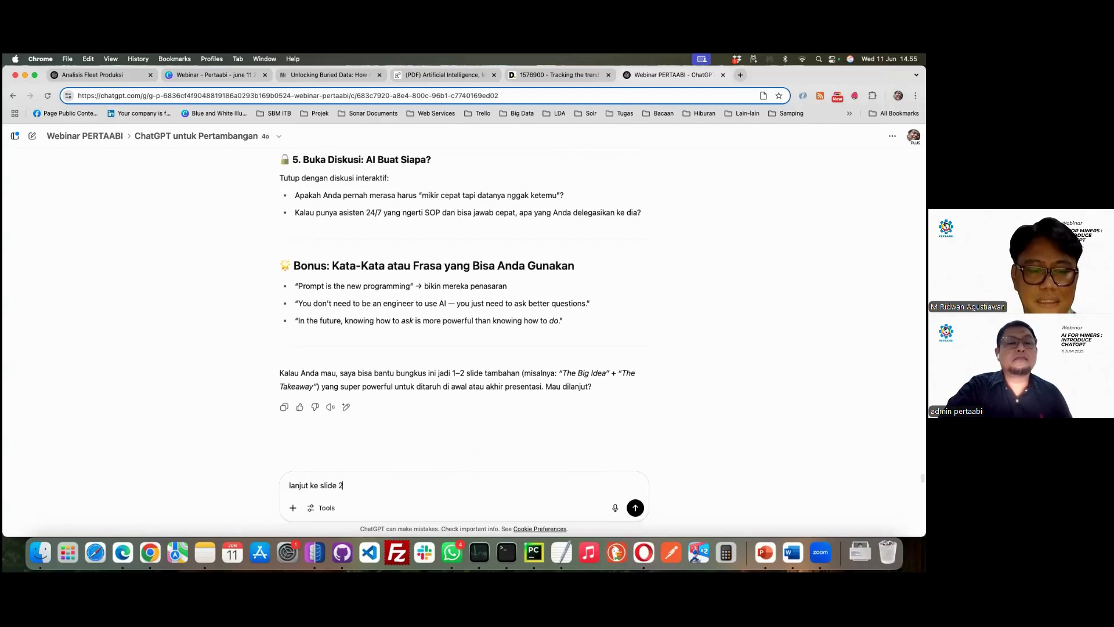
key(BackSpace)
text(3)
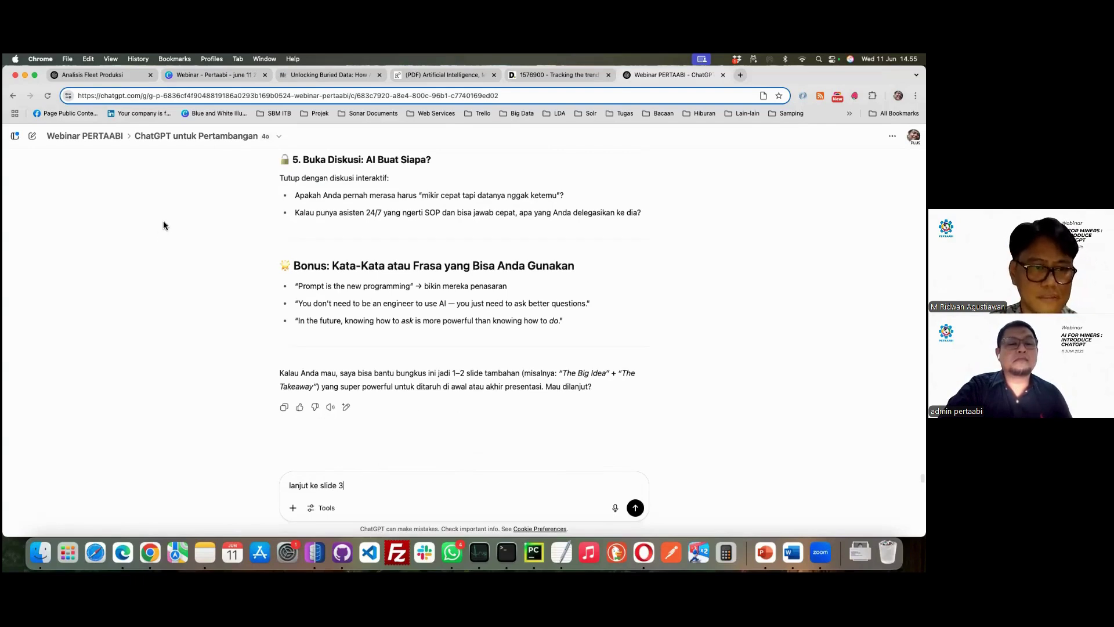
Show the chat sidebar and open the MBA OSCM project
click(15, 136)
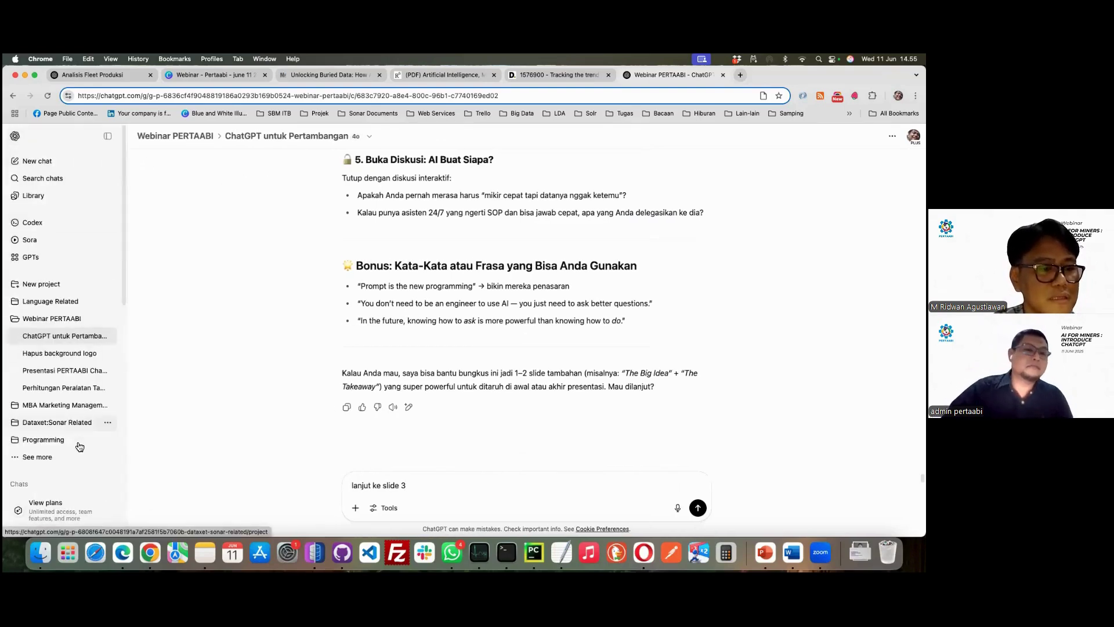
scroll(90, 408, down, 1)
scroll(90, 408, down, 1)
click(61, 399)
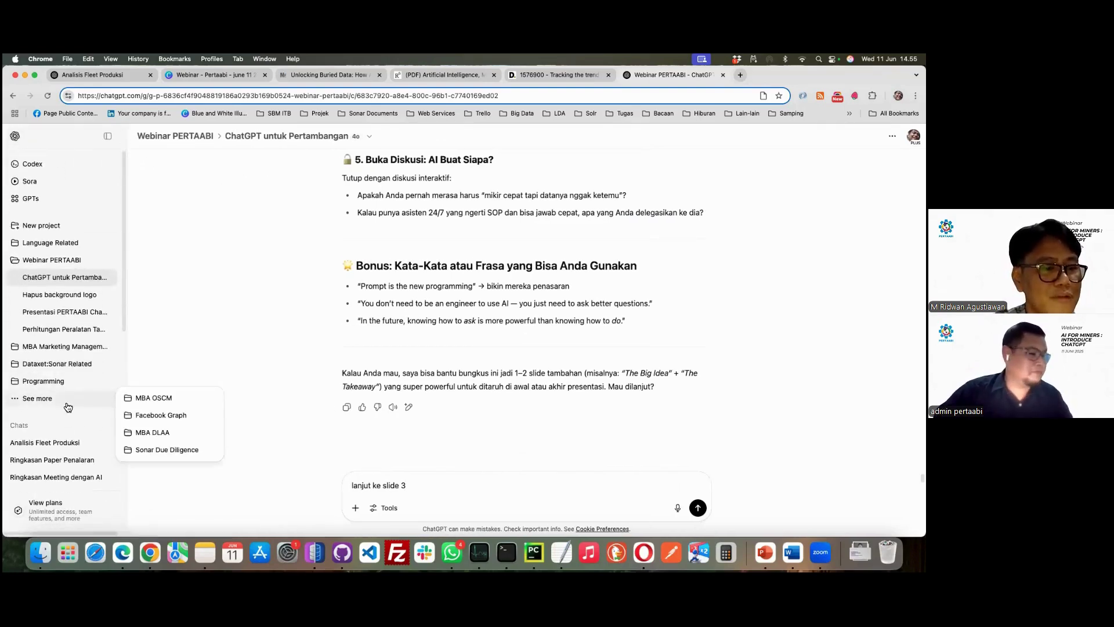
click(136, 400)
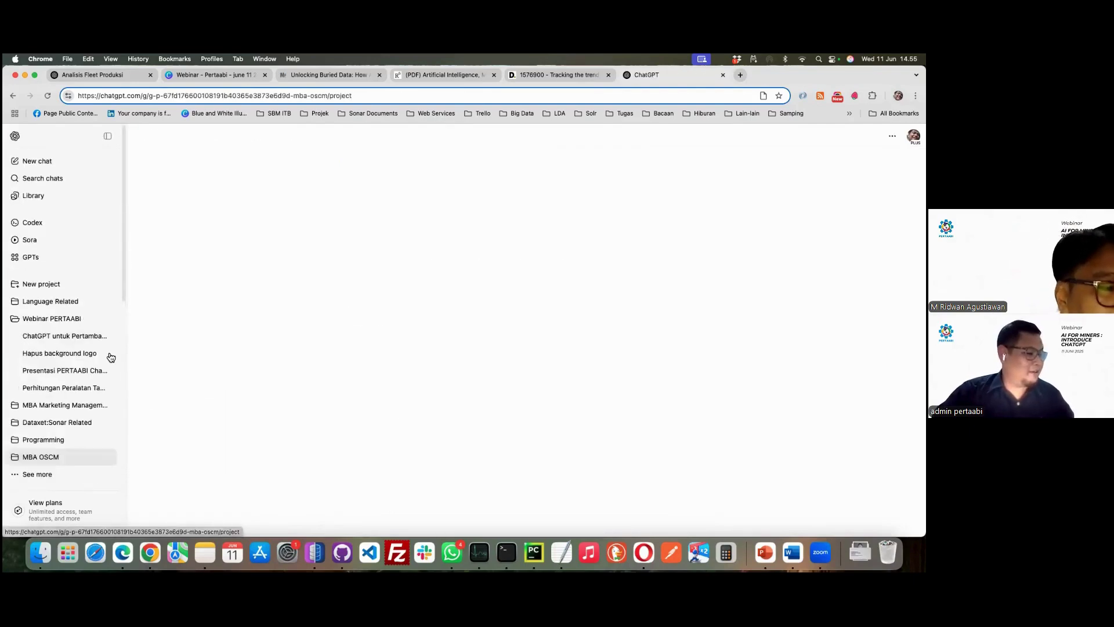
scroll(60, 384, down, 3)
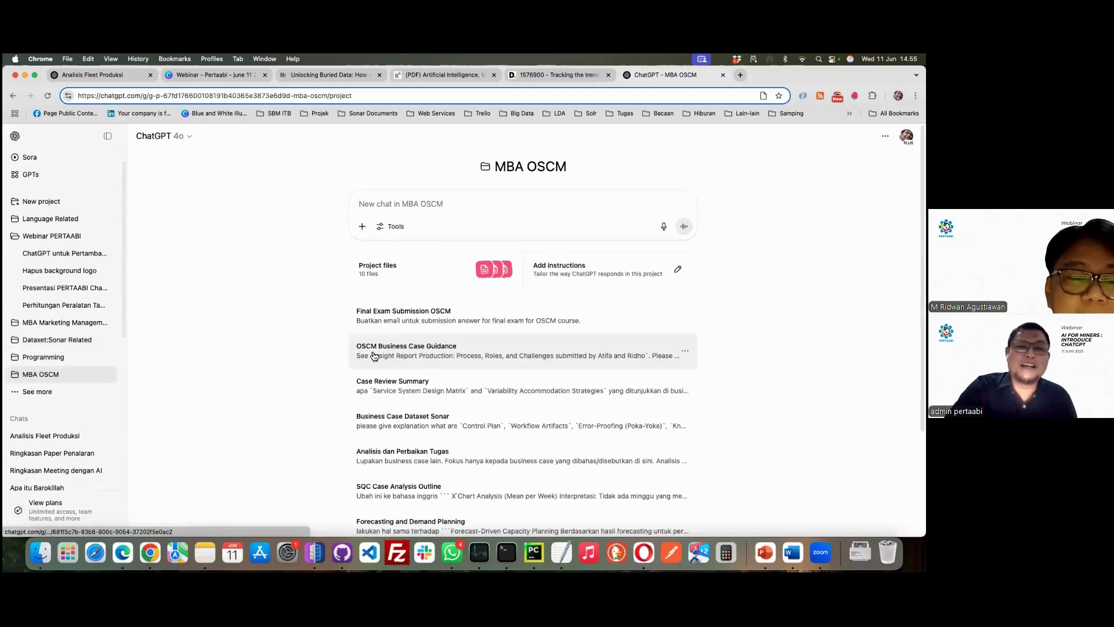
Open the "Final Exam Submission OSCM" chat and examine its email request and the generated email draft
click(401, 325)
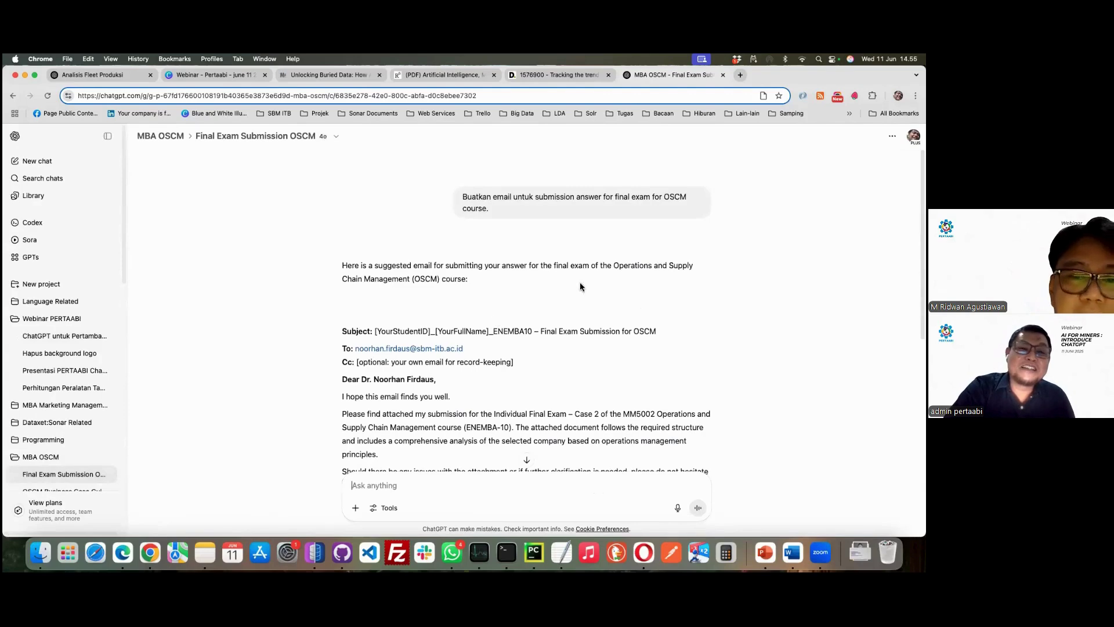
triple_click(464, 198)
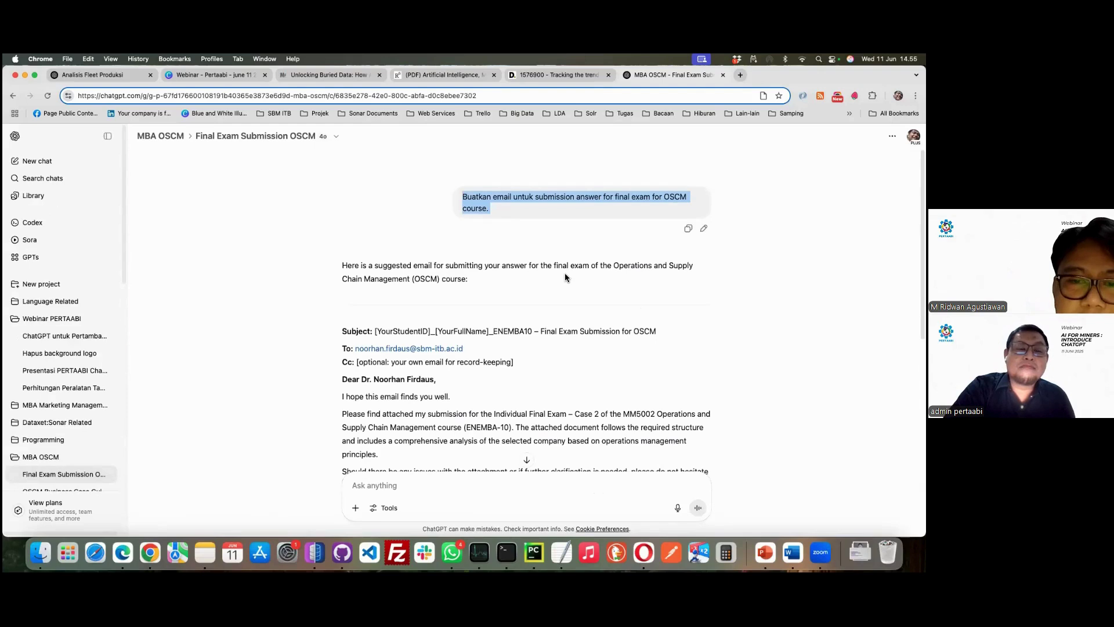
scroll(479, 320, down, 2)
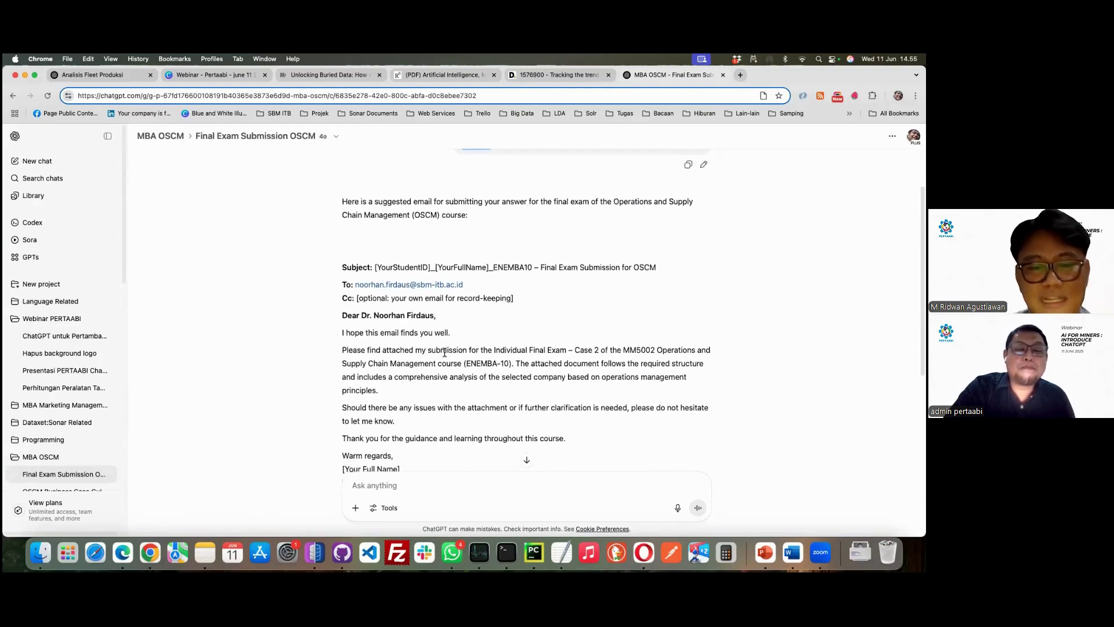
Open the "OSCM Business Case Guidance" chat and review its opening prompt, attached PDFs and the business case writing guide
scroll(107, 412, down, 3)
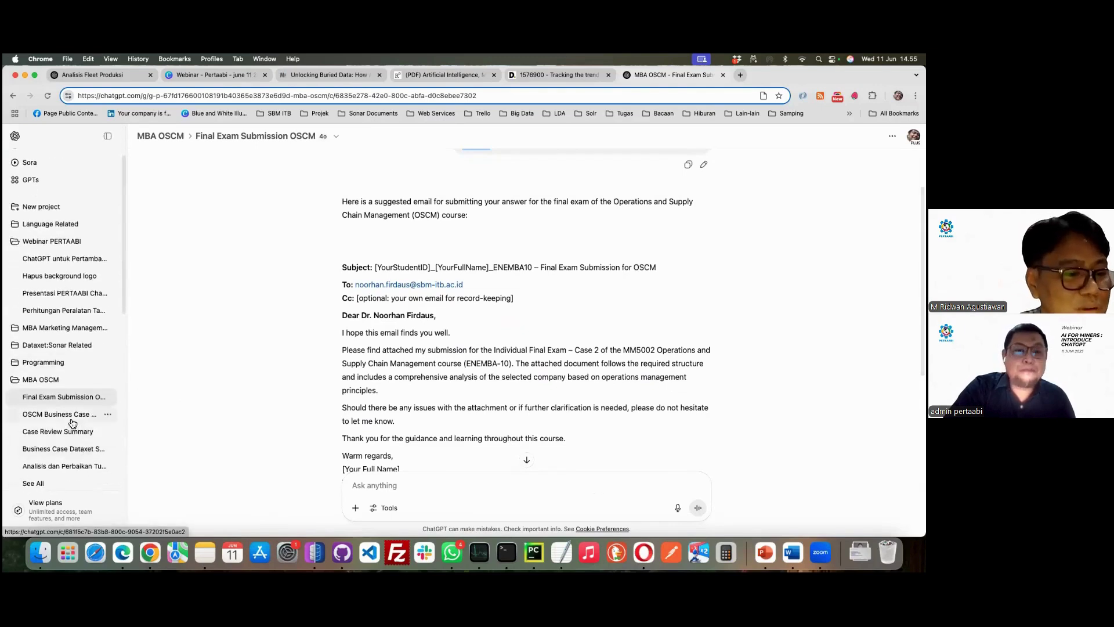
click(81, 420)
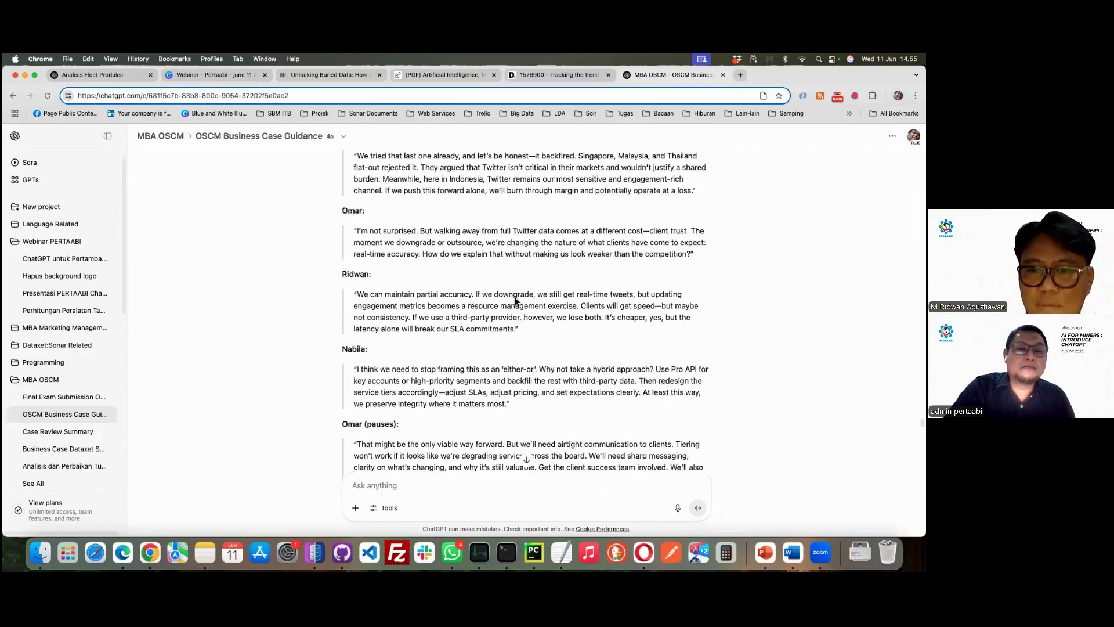
scroll(514, 297, up, 20)
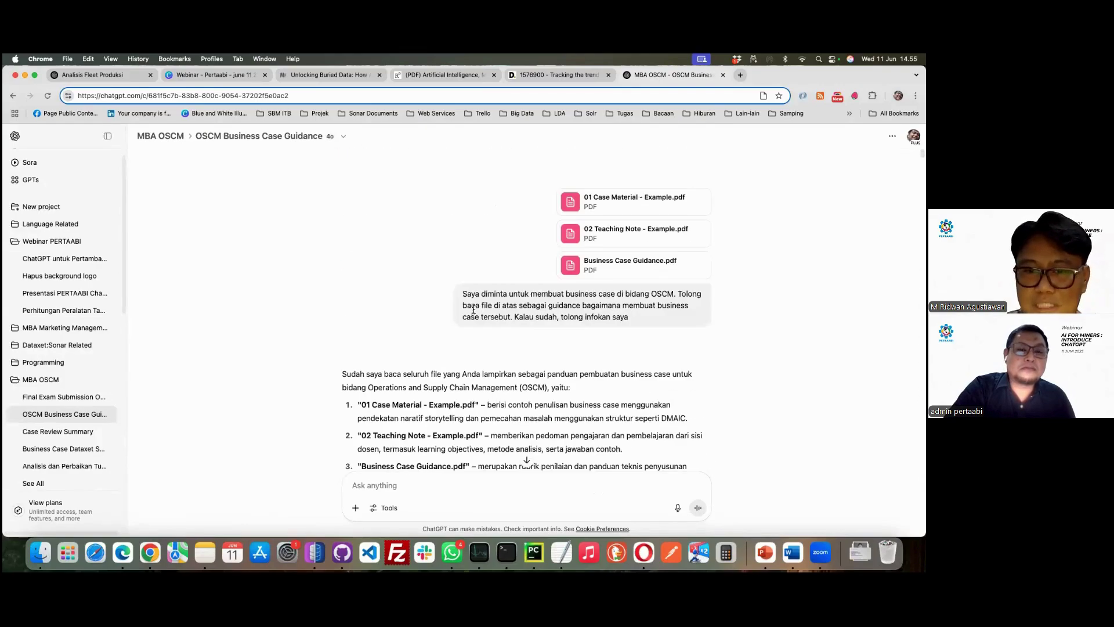
scroll(583, 313, down, 1)
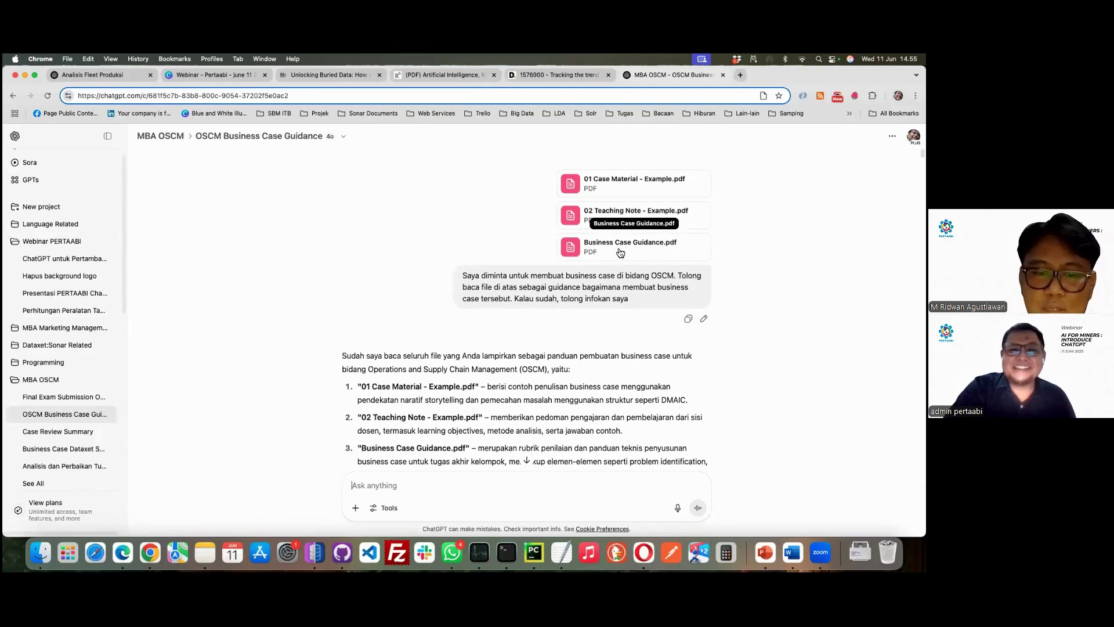
scroll(448, 300, down, 2)
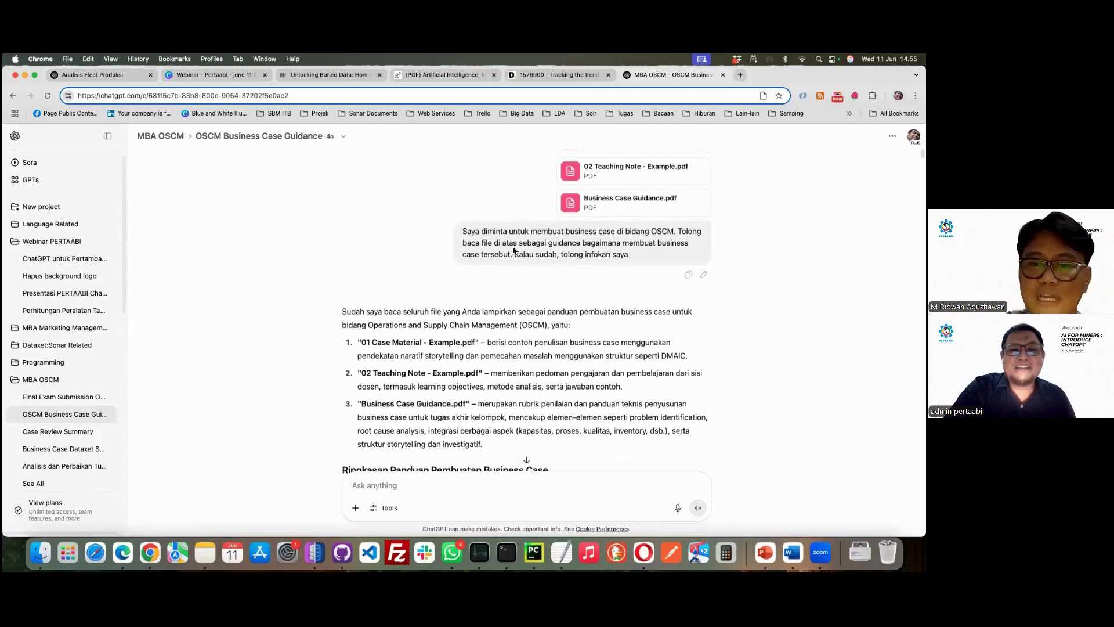
drag(462, 231, 646, 255)
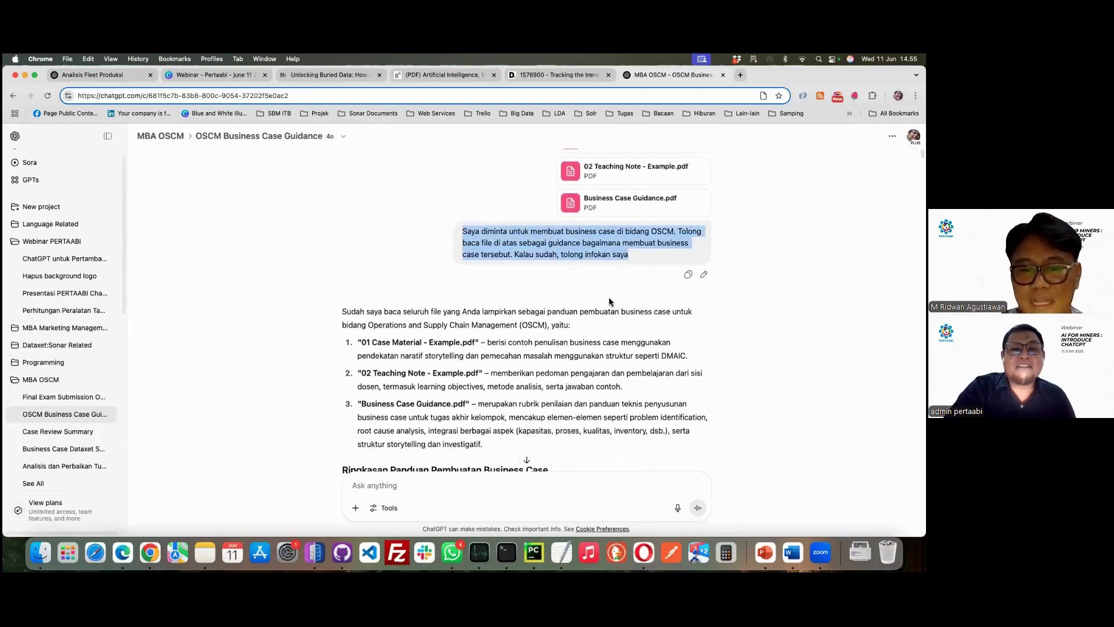
scroll(608, 297, down, 5)
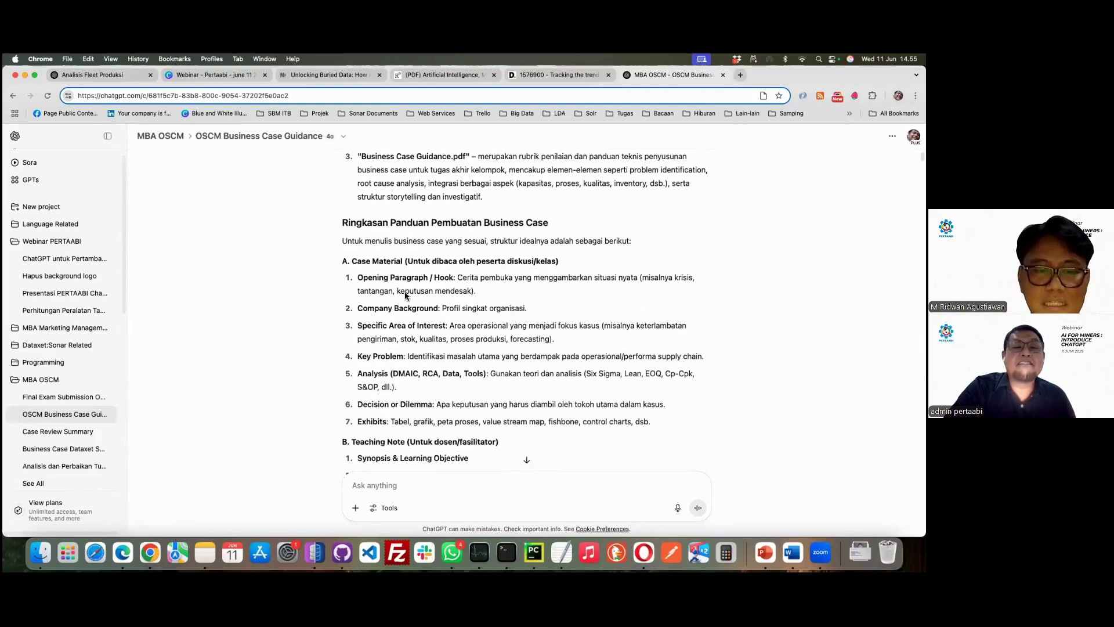
scroll(361, 297, down, 4)
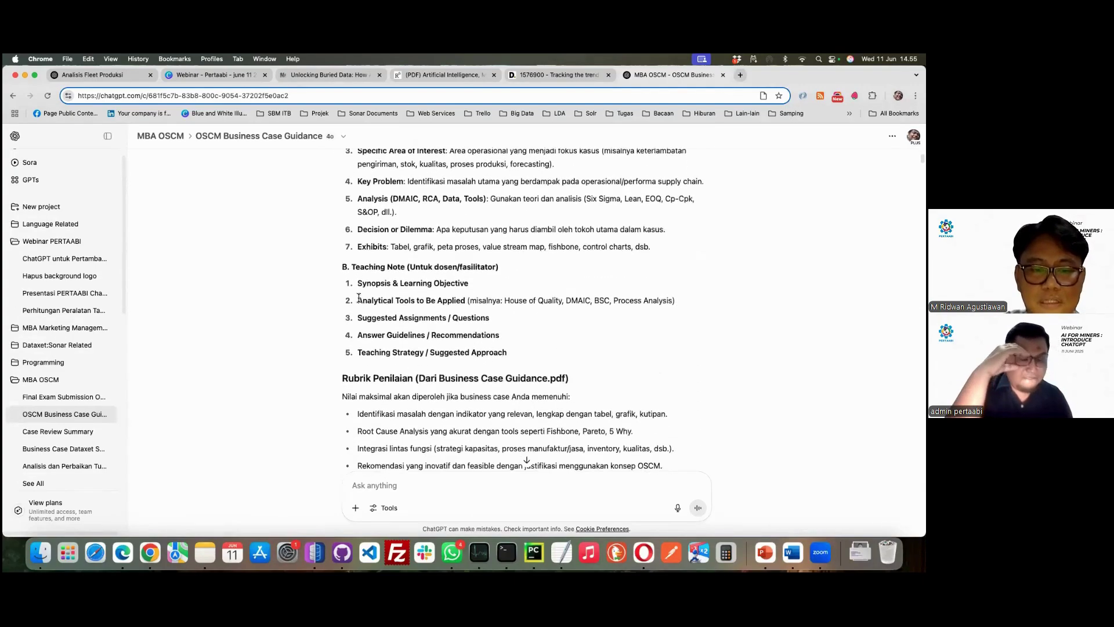
Examine the prompt describing Dataxet Sonar's services and the suggested business case, from its title through the analysis approach and key metrics
scroll(359, 298, down, 6)
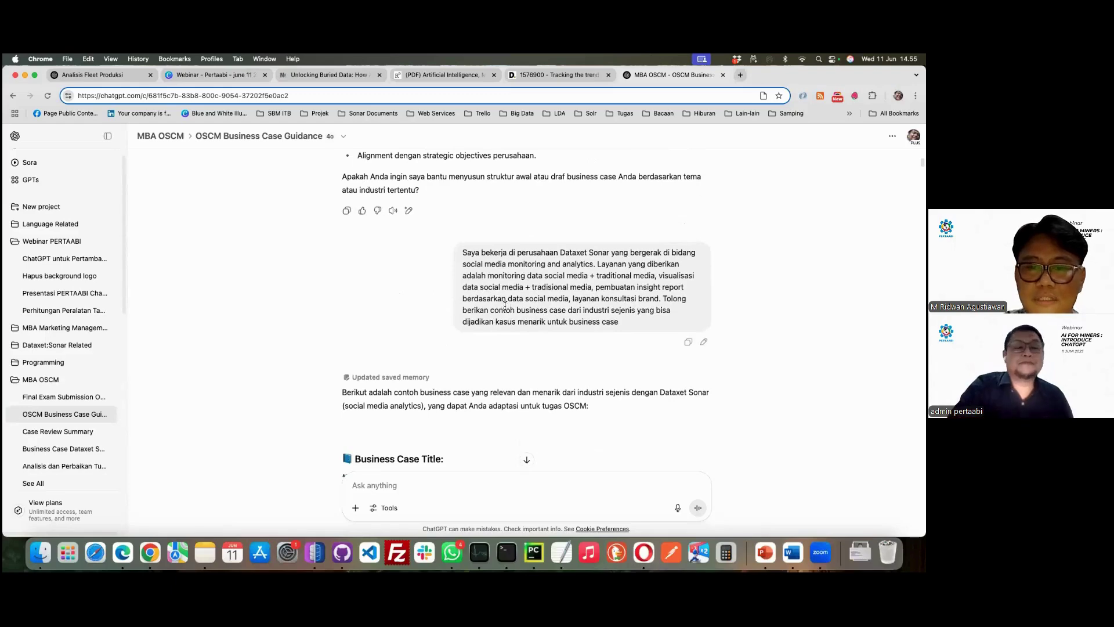
drag(463, 252, 631, 327)
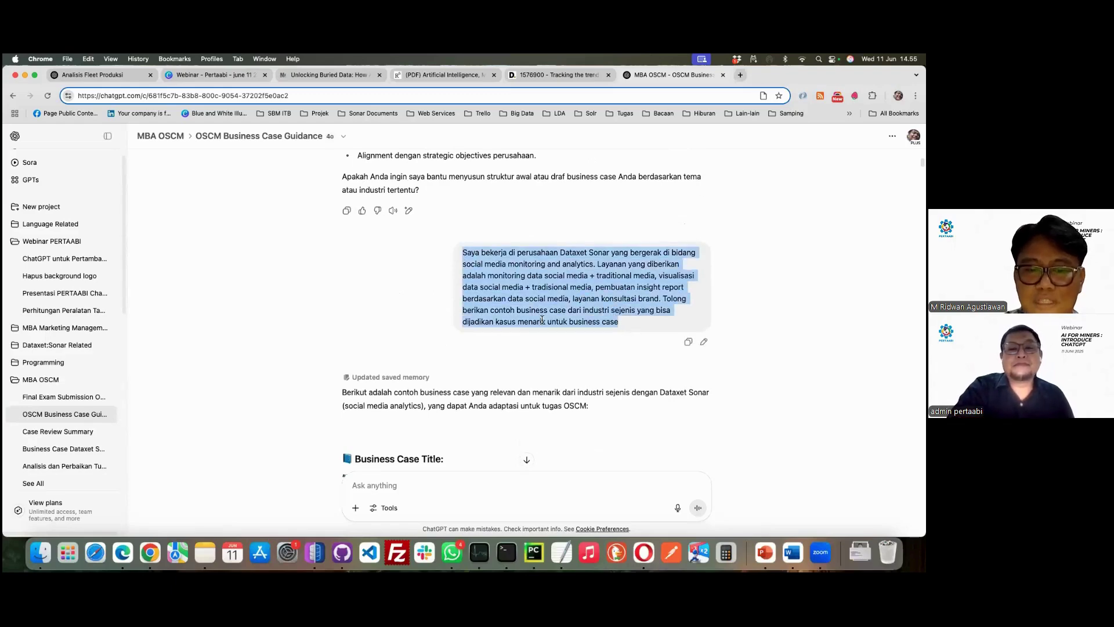
scroll(464, 304, down, 4)
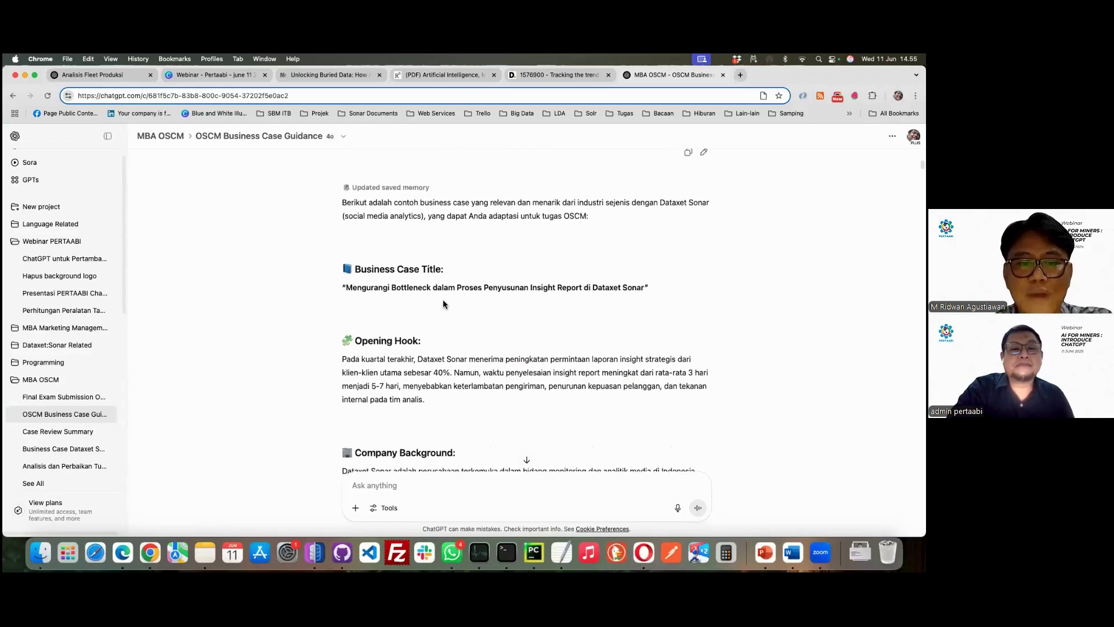
scroll(443, 304, down, 5)
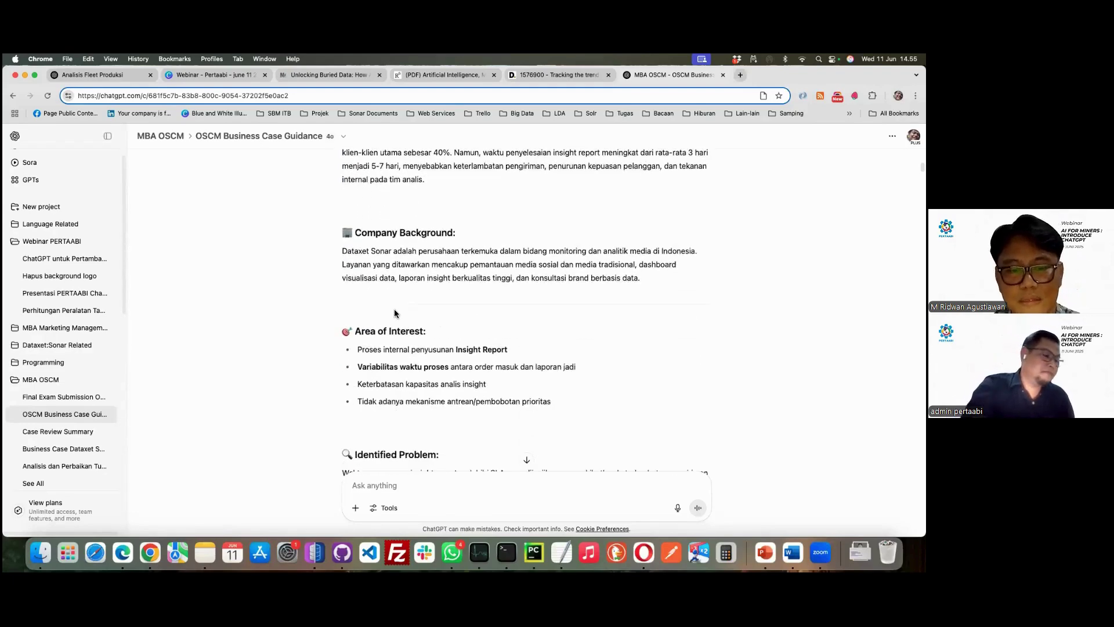
scroll(395, 313, down, 12)
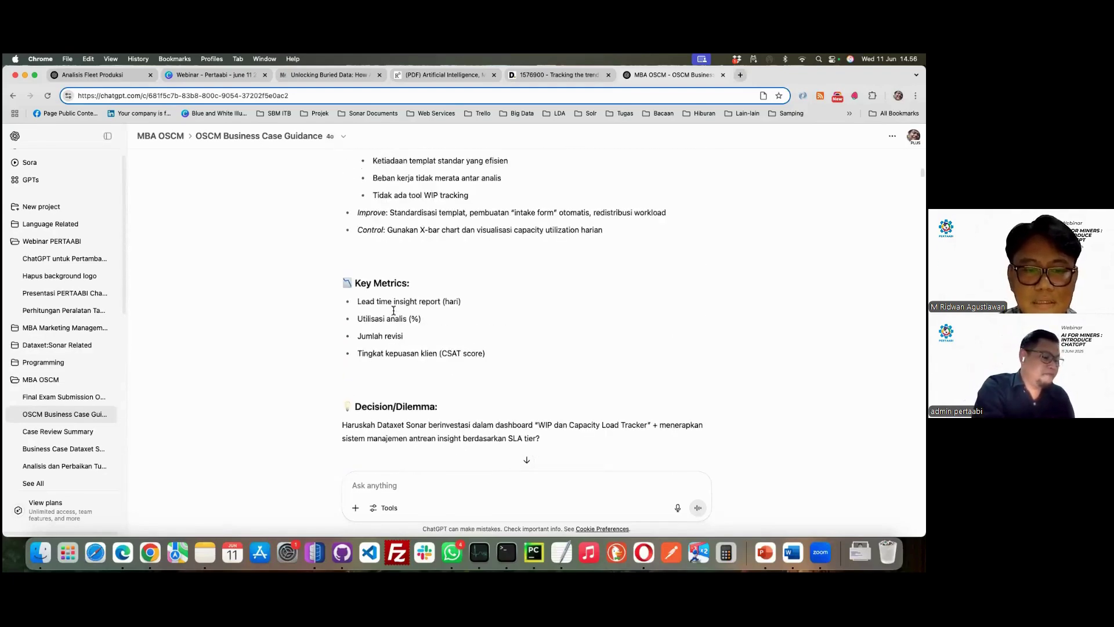
scroll(393, 311, up, 3)
scroll(411, 305, down, 1)
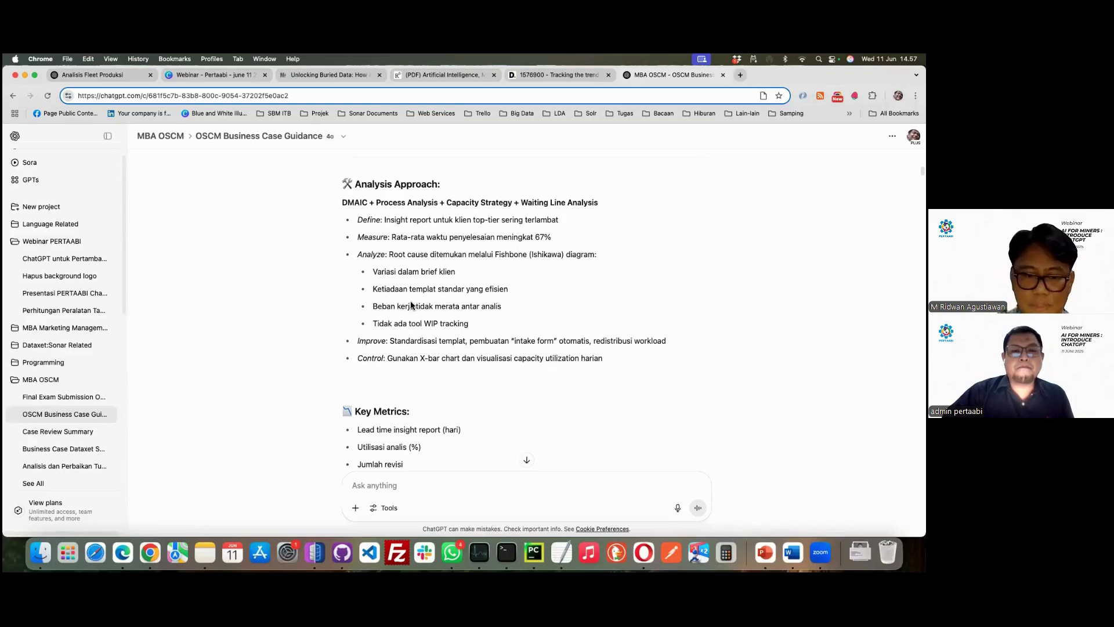
Examine the Case Material prompt for five opening paragraphs, its attached reference PDFs and the start of the generated answer
scroll(371, 294, down, 15)
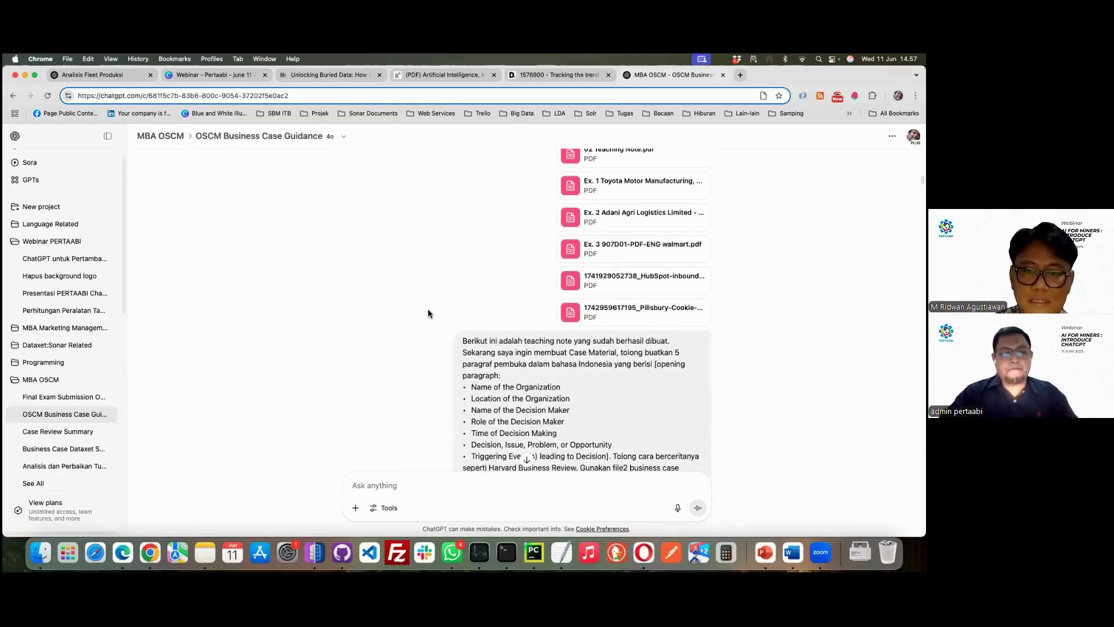
scroll(428, 314, up, 2)
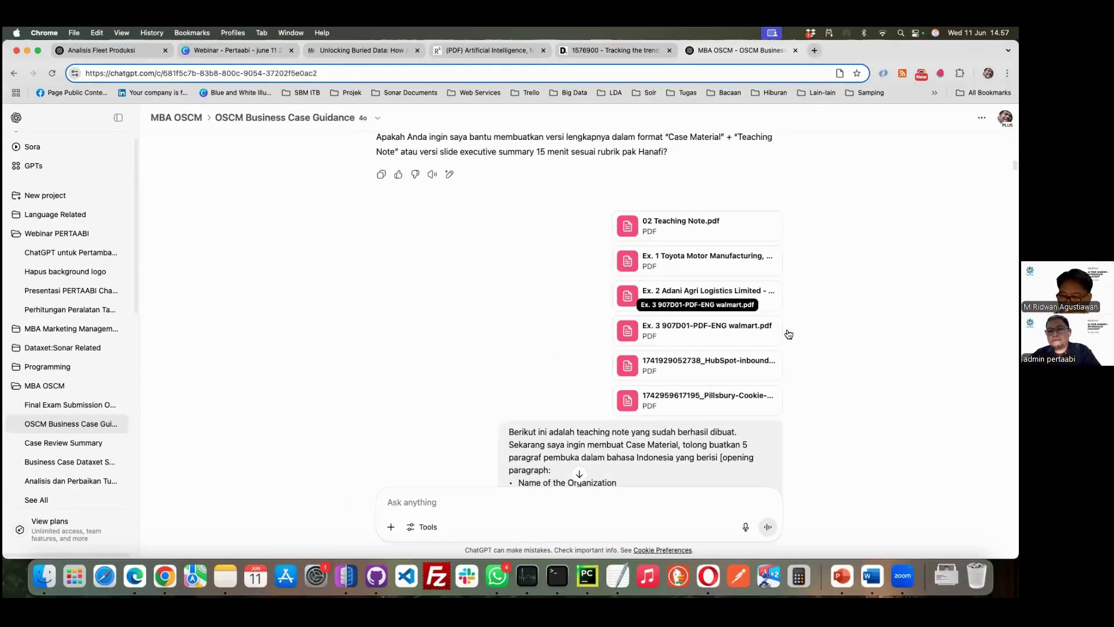
scroll(823, 324, down, 1)
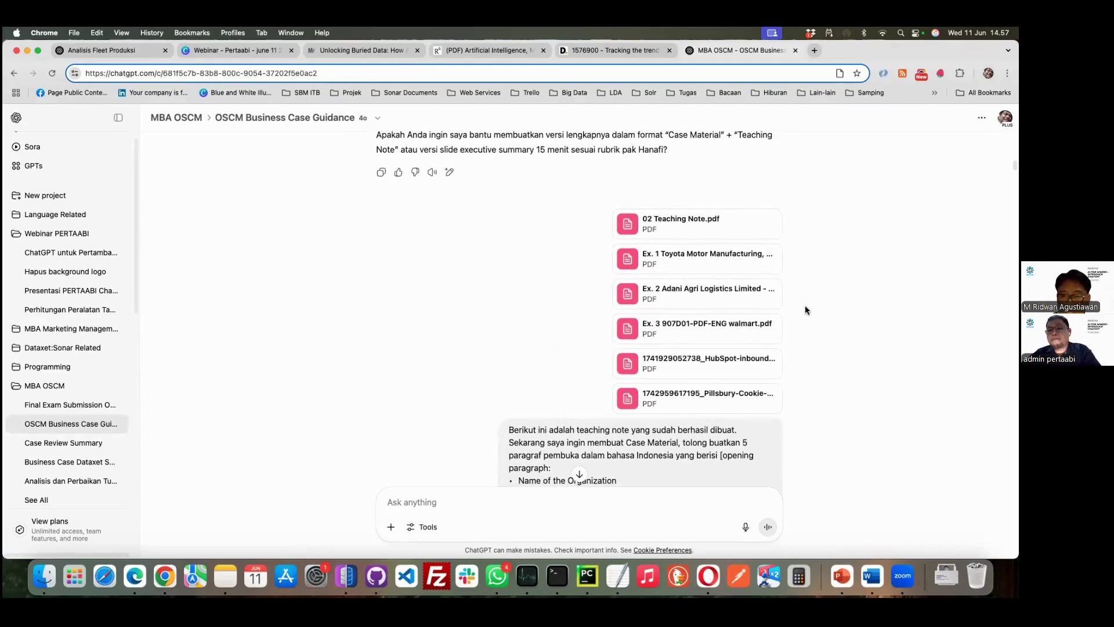
scroll(812, 388, down, 3)
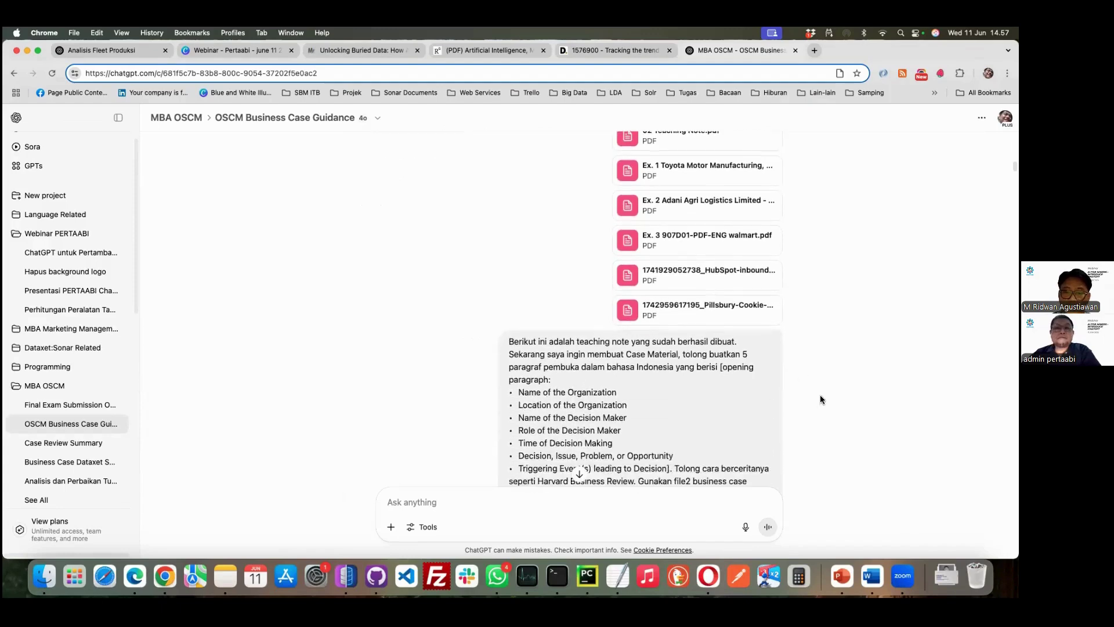
scroll(821, 400, down, 2)
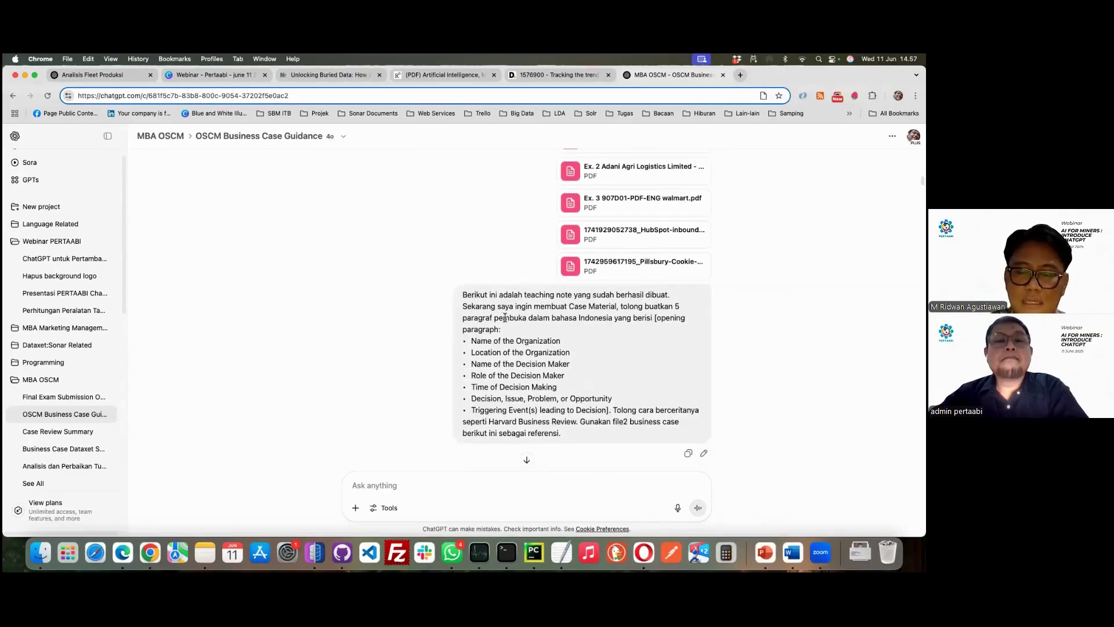
drag(462, 307, 628, 311)
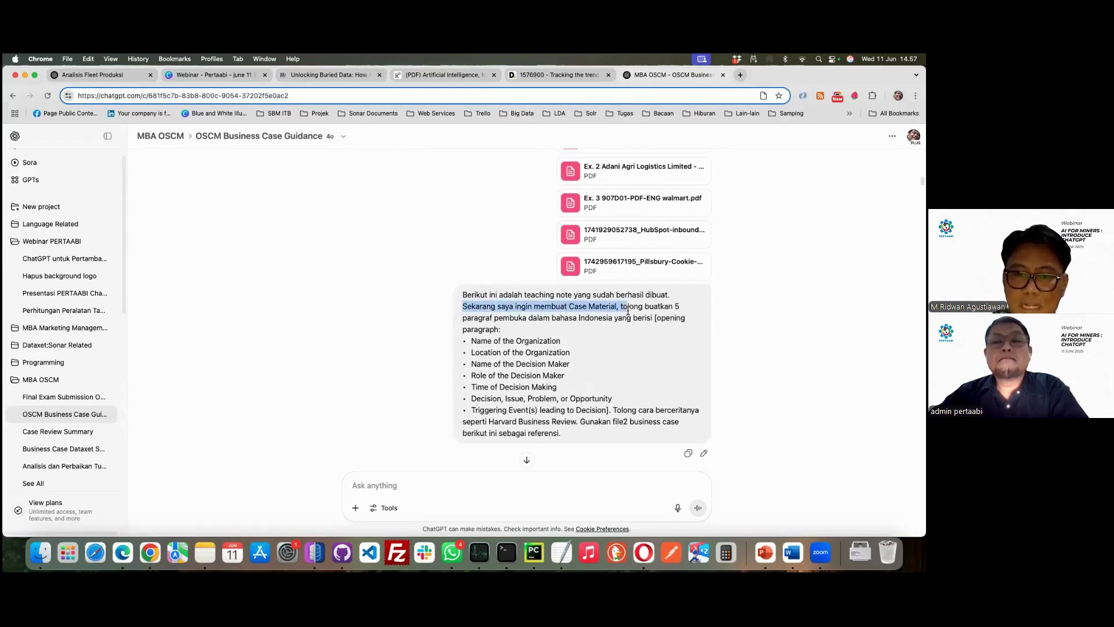
click(628, 311)
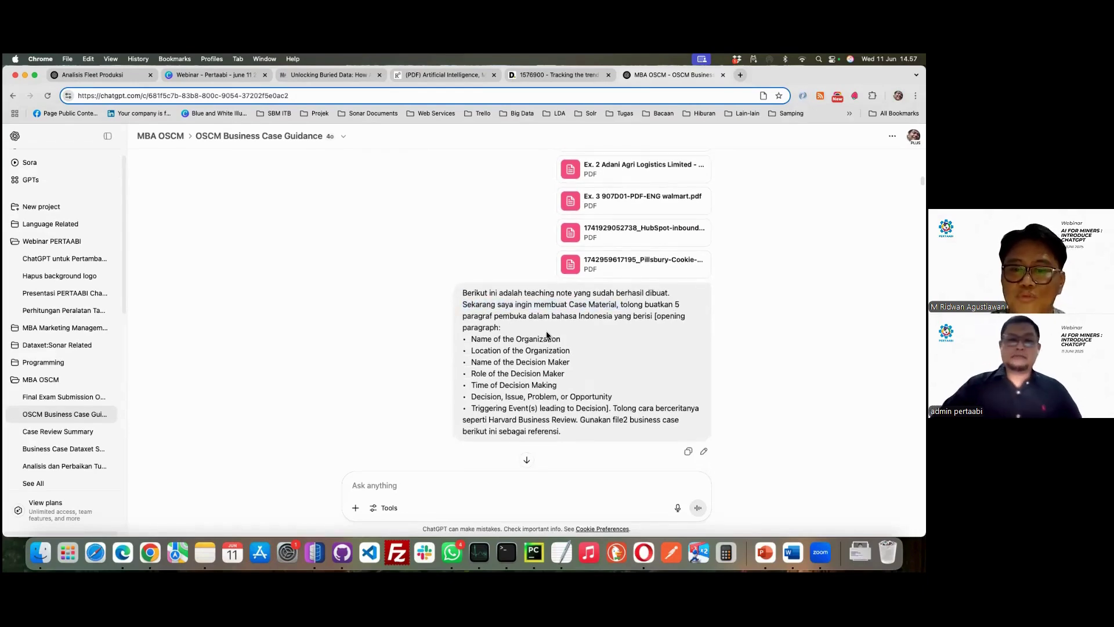
scroll(593, 352, down, 1)
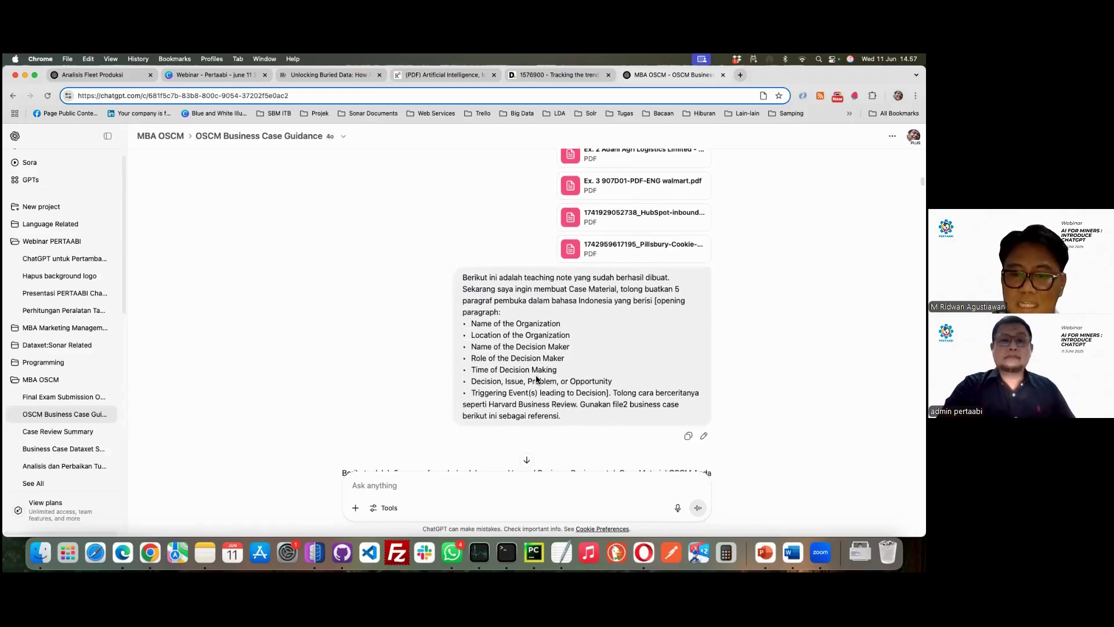
scroll(539, 383, down, 1)
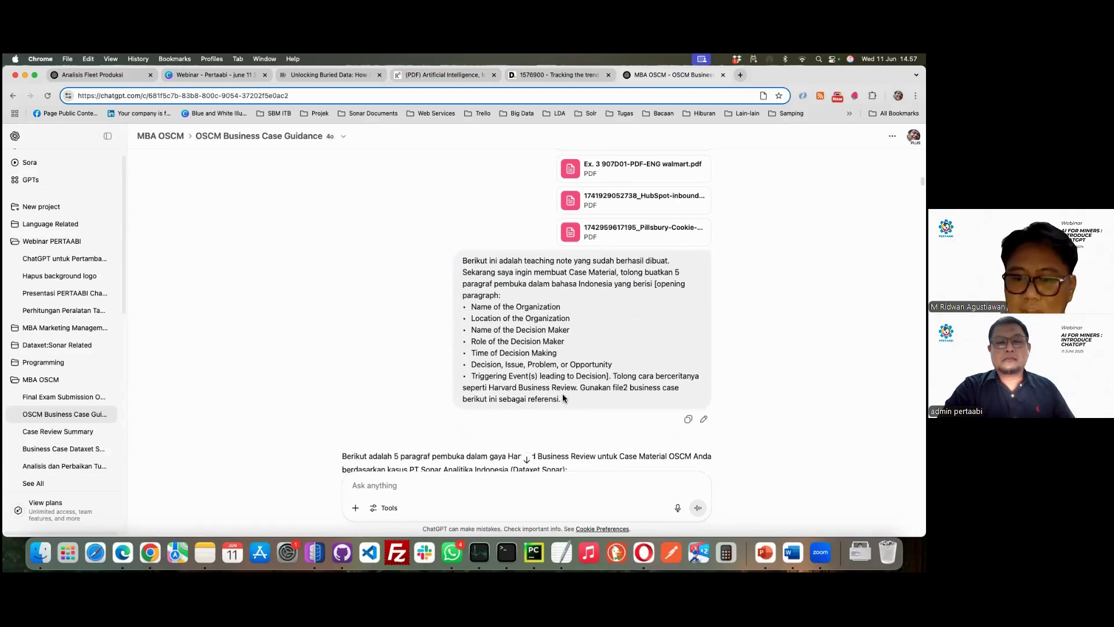
scroll(563, 398, down, 5)
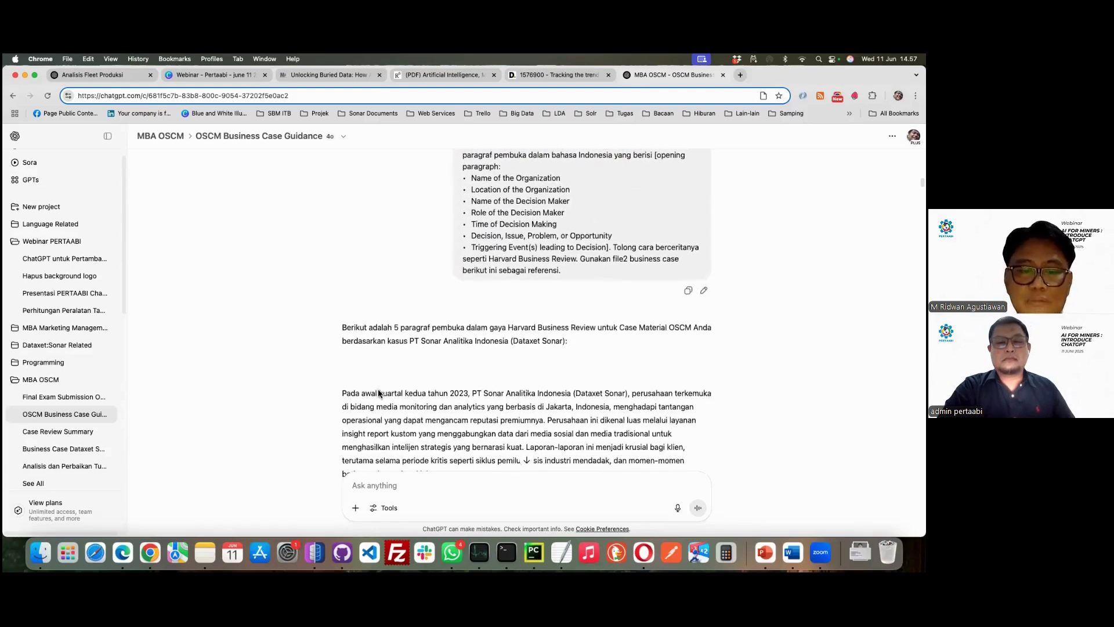
Examine the five generated Harvard Business Review-style opening paragraphs for the Dataxet Sonar case, through the closing offer of further sections
scroll(378, 393, down, 1)
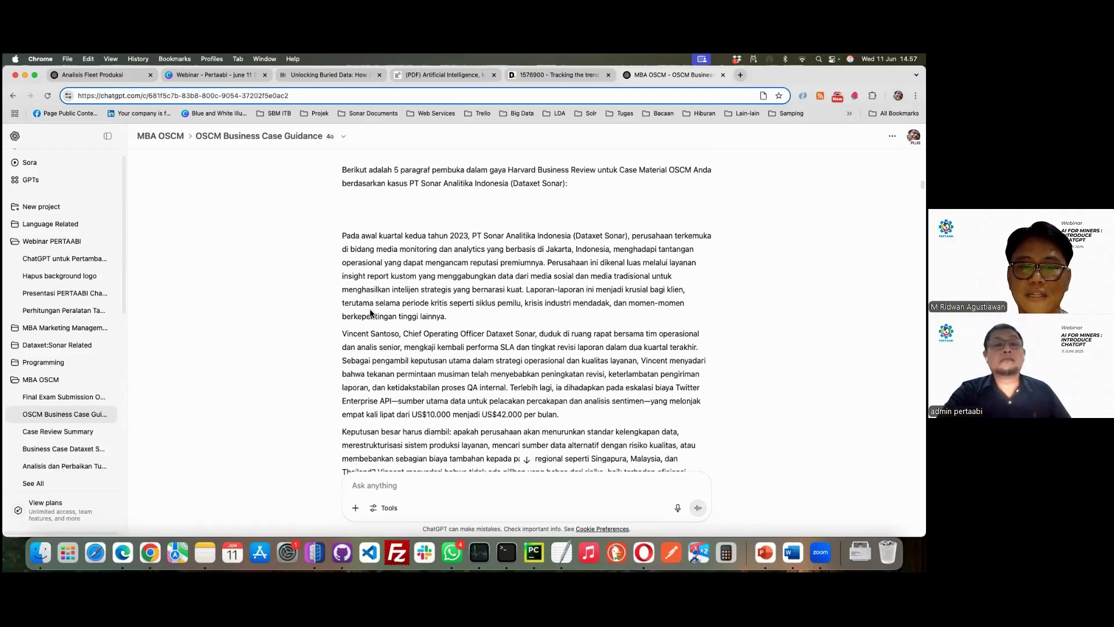
scroll(375, 319, down, 2)
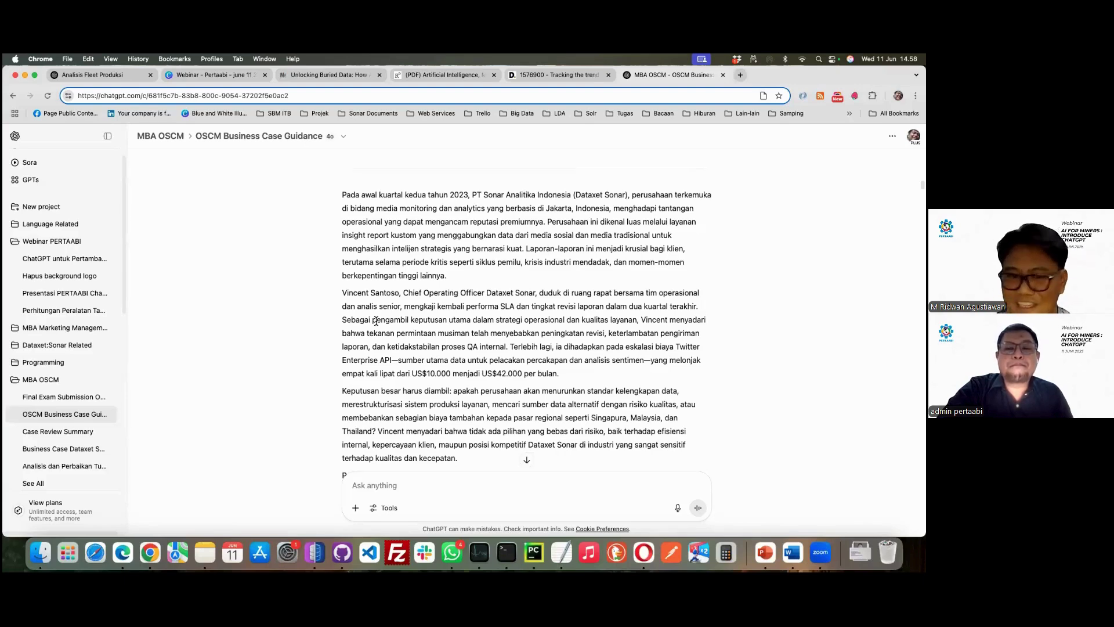
scroll(378, 246, down, 1)
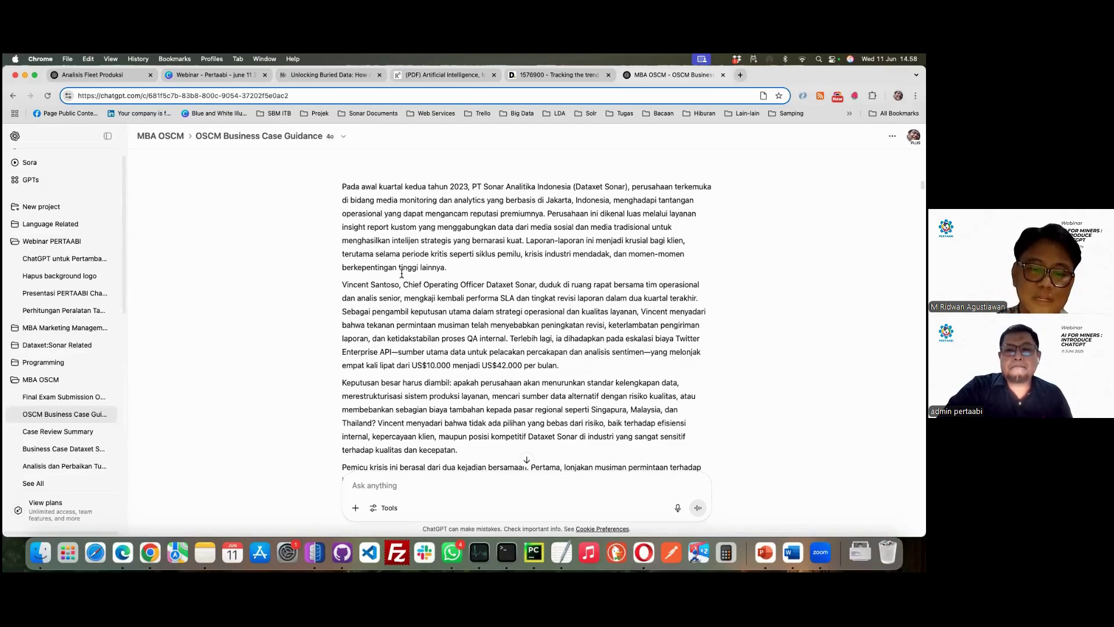
scroll(328, 332, down, 15)
scroll(334, 328, up, 5)
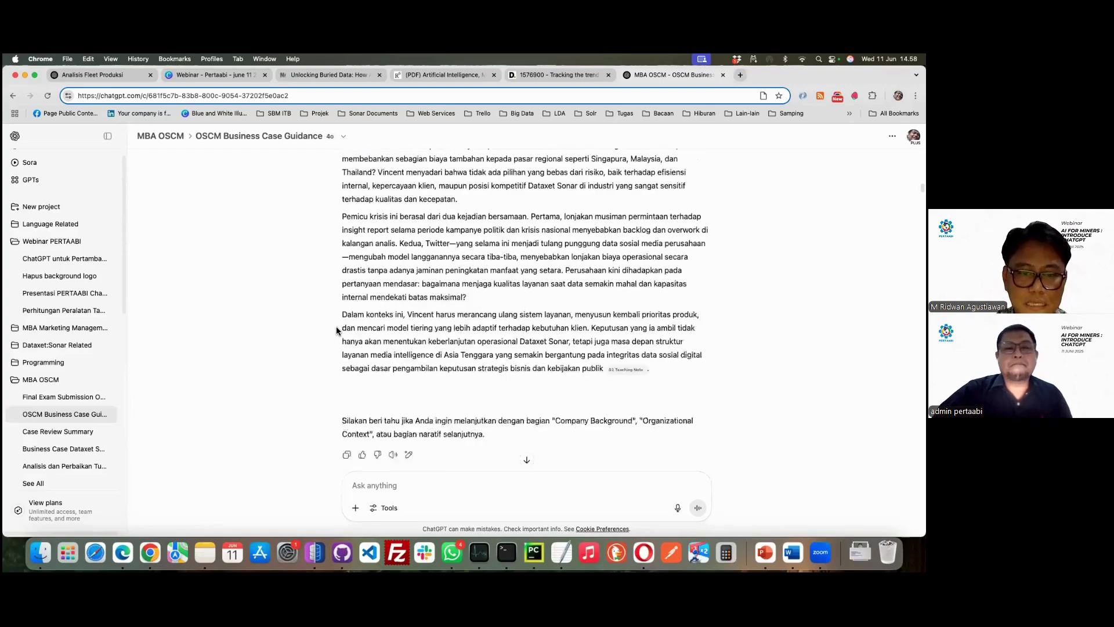
Examine the prompt with the Indonesian opening narrative and the English storytelling version, through the Monday meeting on Twitter API pricing
scroll(354, 339, down, 10)
scroll(361, 342, down, 15)
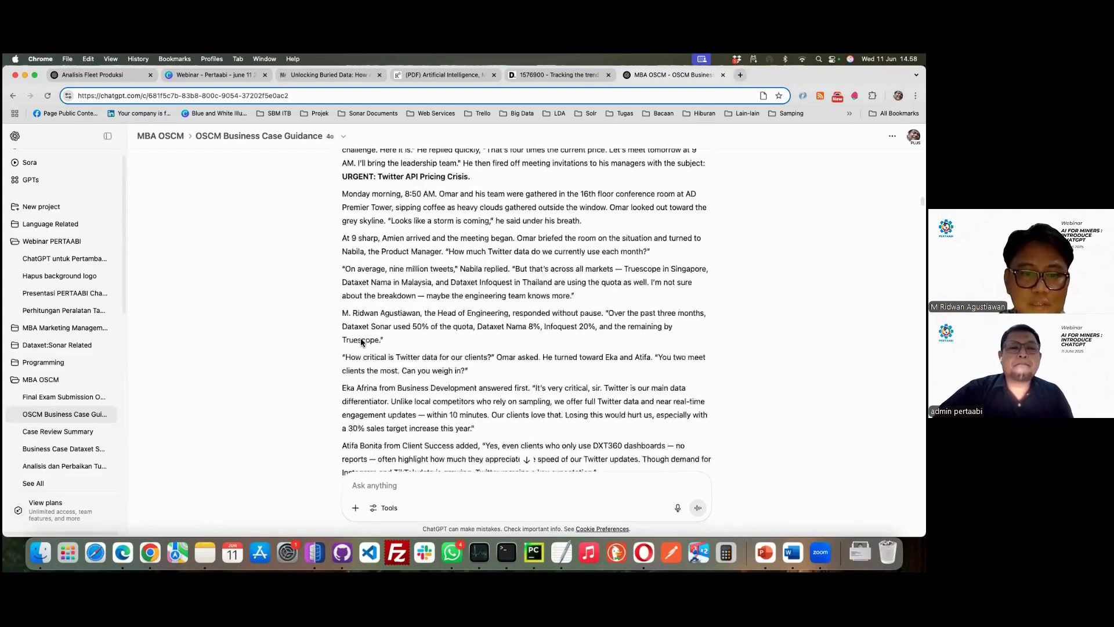
scroll(349, 340, up, 15)
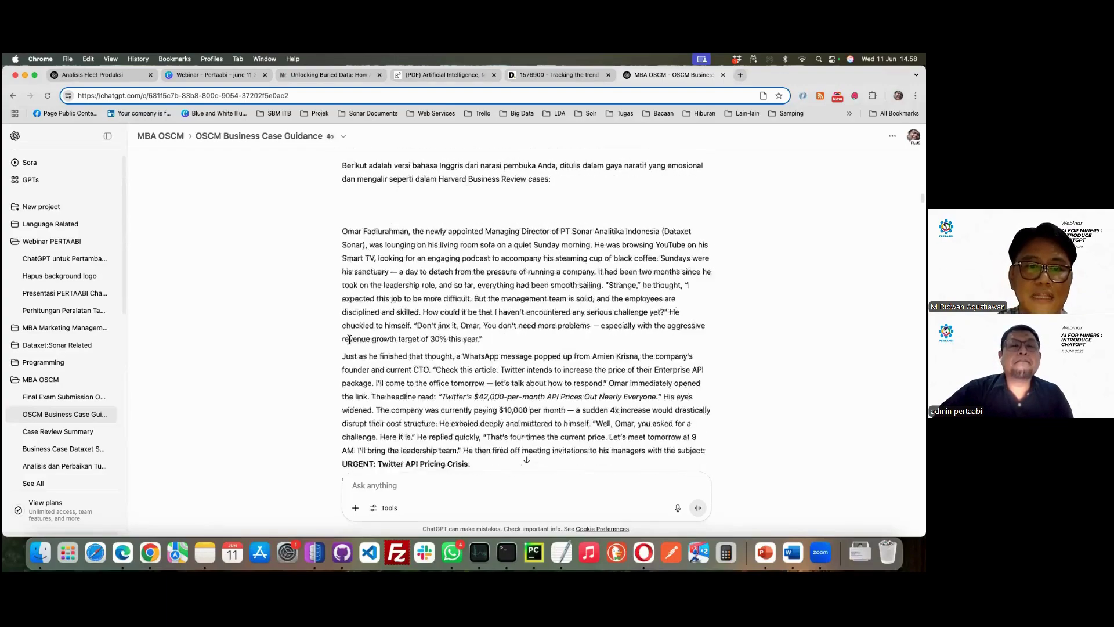
scroll(465, 341, up, 6)
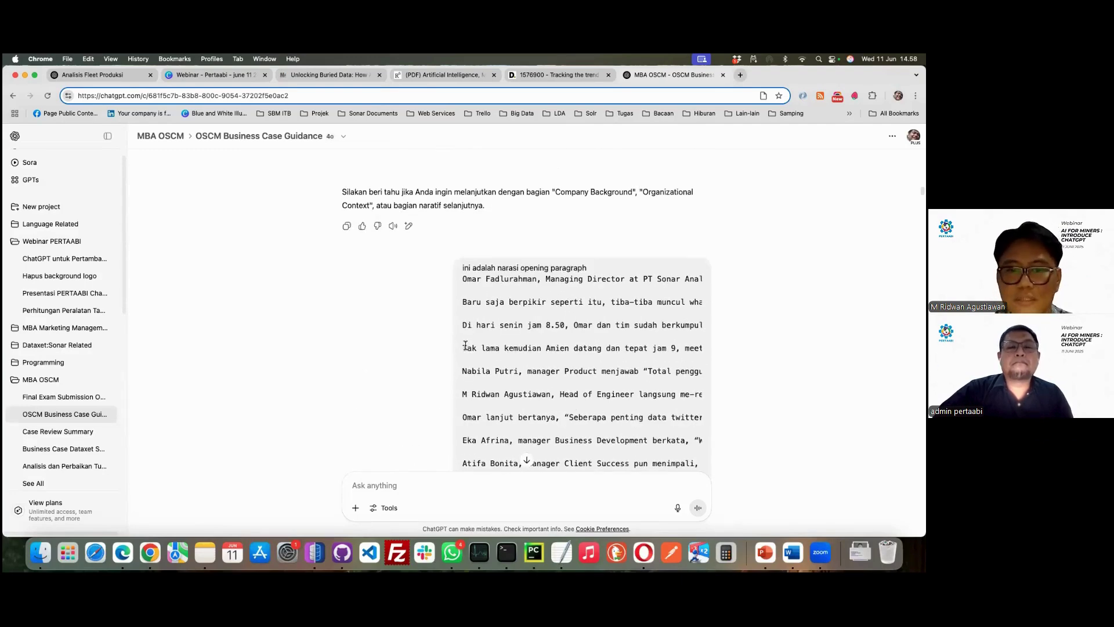
scroll(466, 347, down, 10)
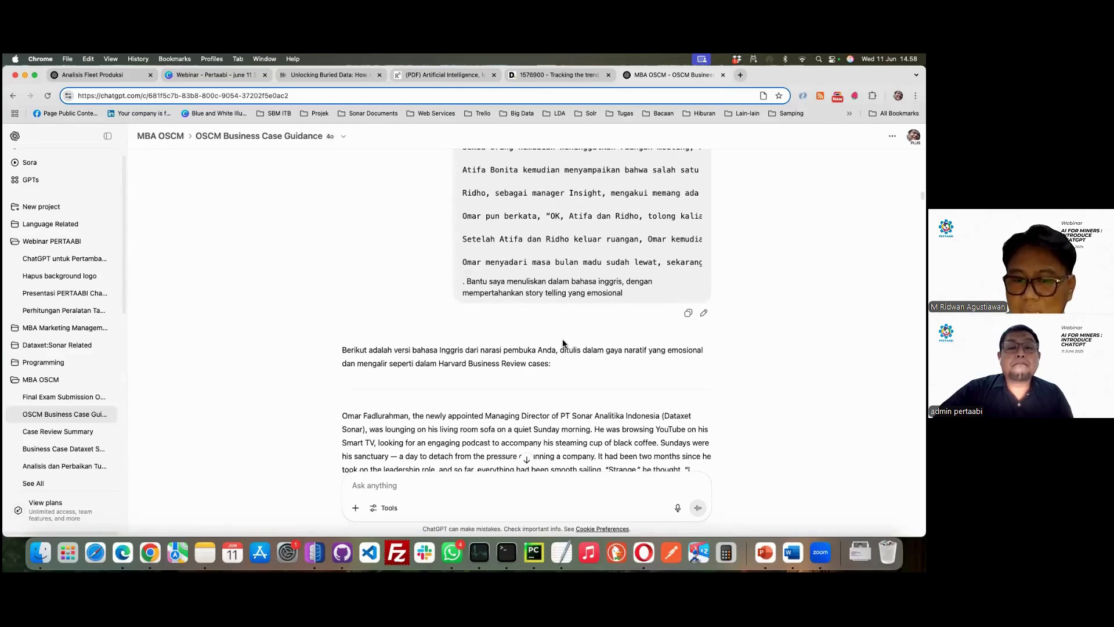
scroll(519, 342, down, 3)
scroll(518, 343, down, 2)
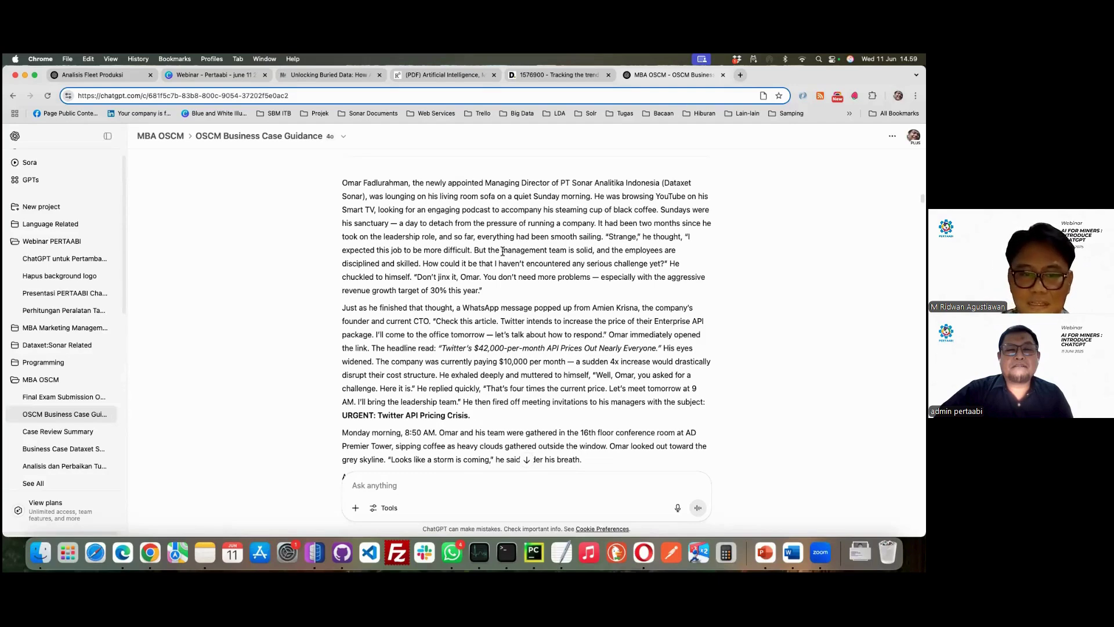
scroll(502, 250, down, 3)
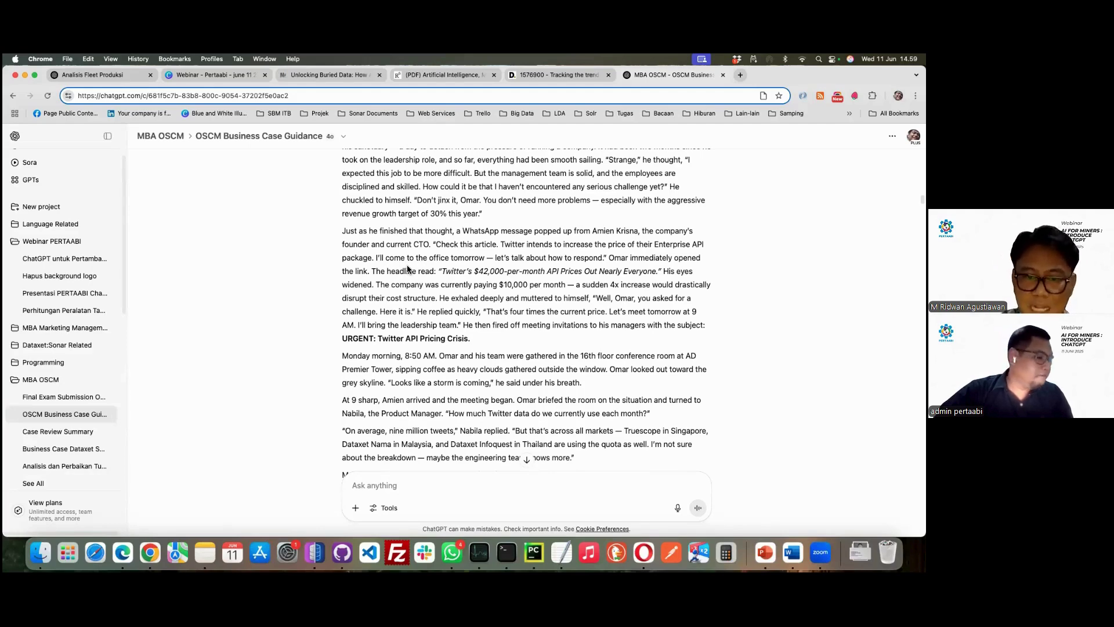
scroll(390, 282, down, 3)
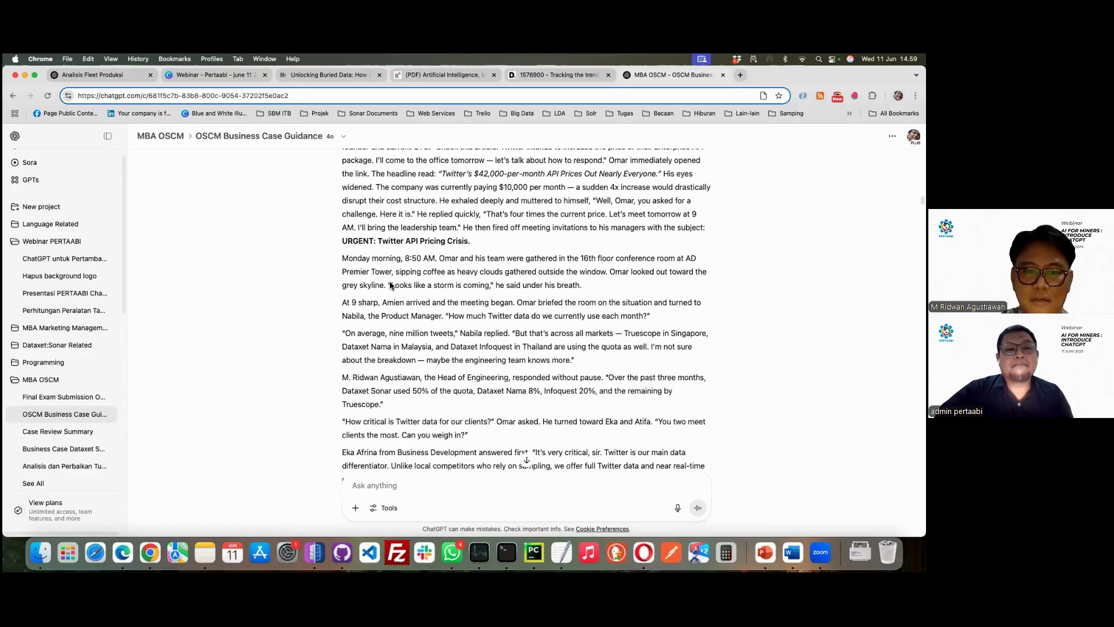
scroll(390, 283, down, 2)
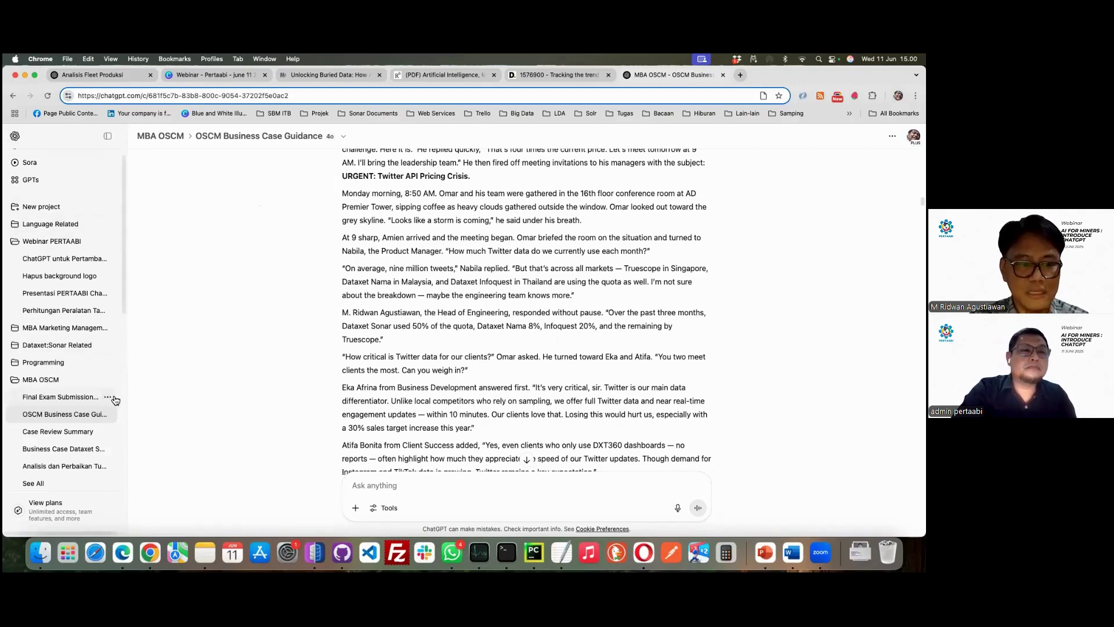
Start a new chat and ask "apakah kamu membagikan hasil pembelajaranmu dari file-file yang kami berikan, kepada orang lalin atuapun pihak ketiga"
scroll(27, 157, up, 3)
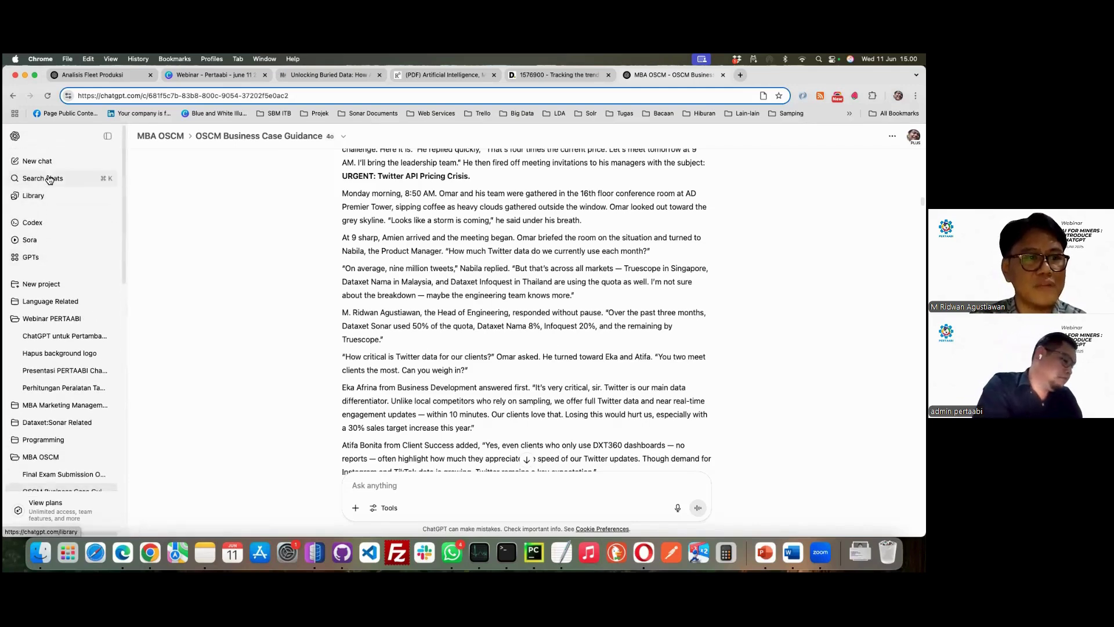
click(36, 160)
text(apakah)
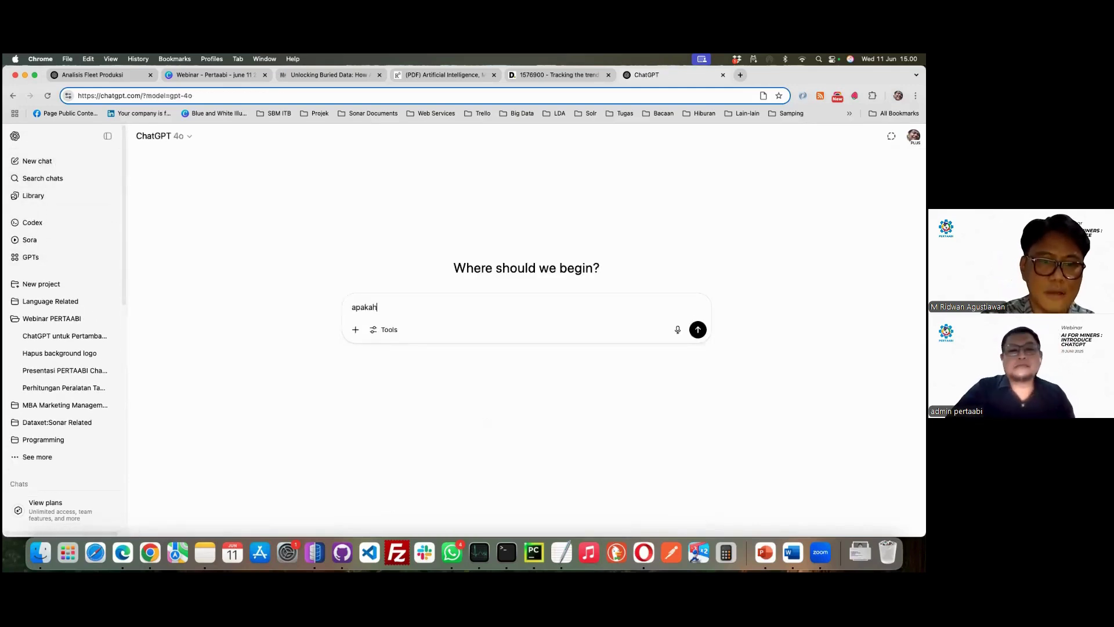
text( kamu mem)
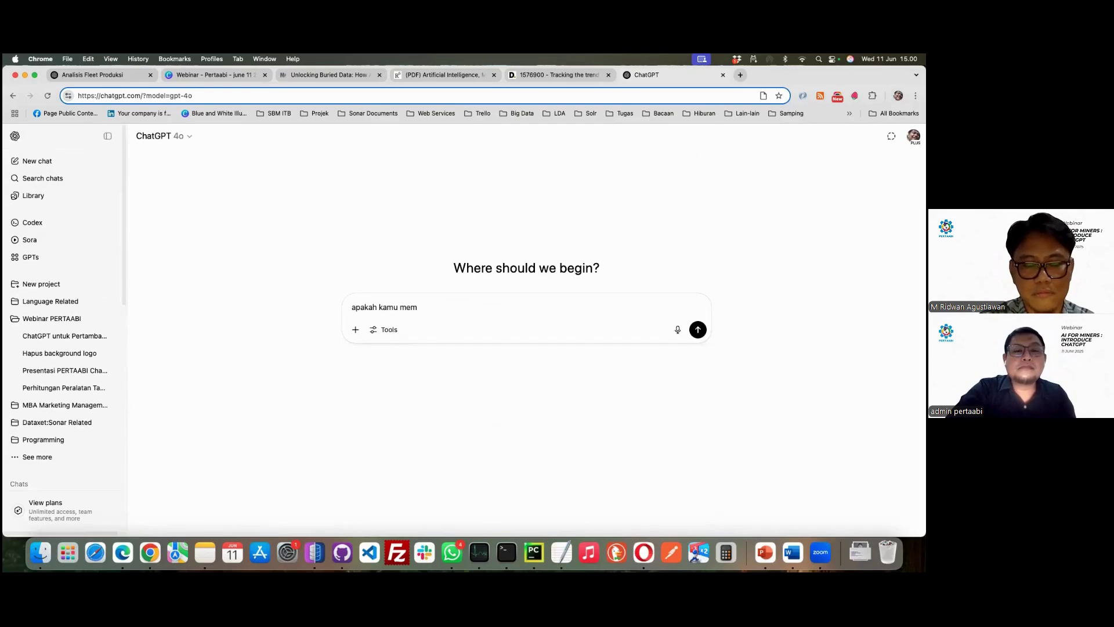
text(bagikan at)
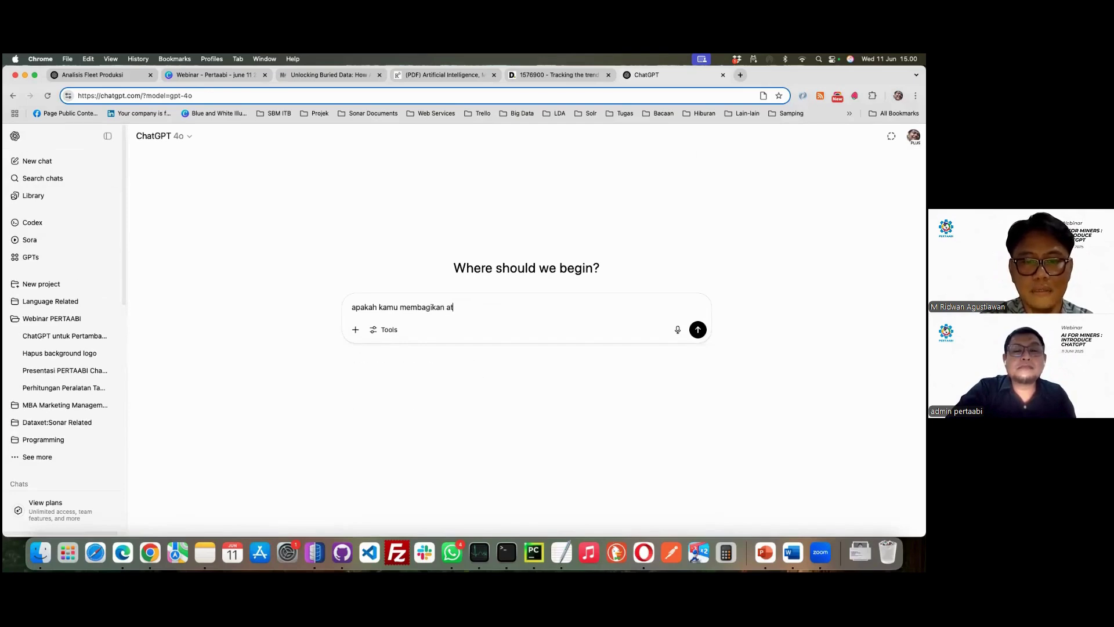
text(au)
key(alt+shift+Left)
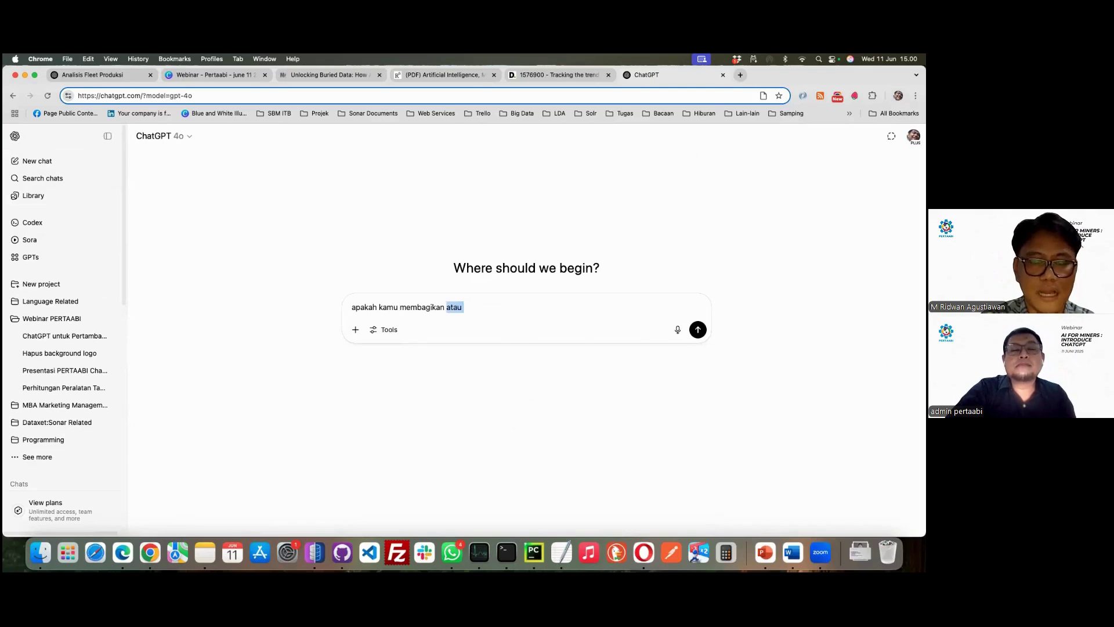
text(hasil pembelajaranmu )
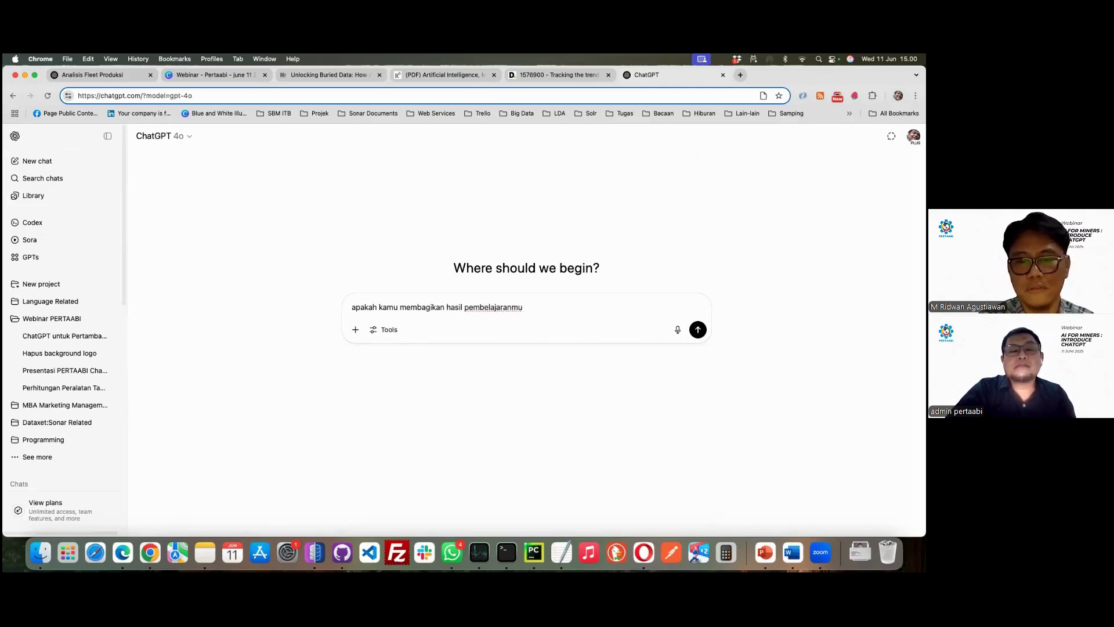
text(dari file-file)
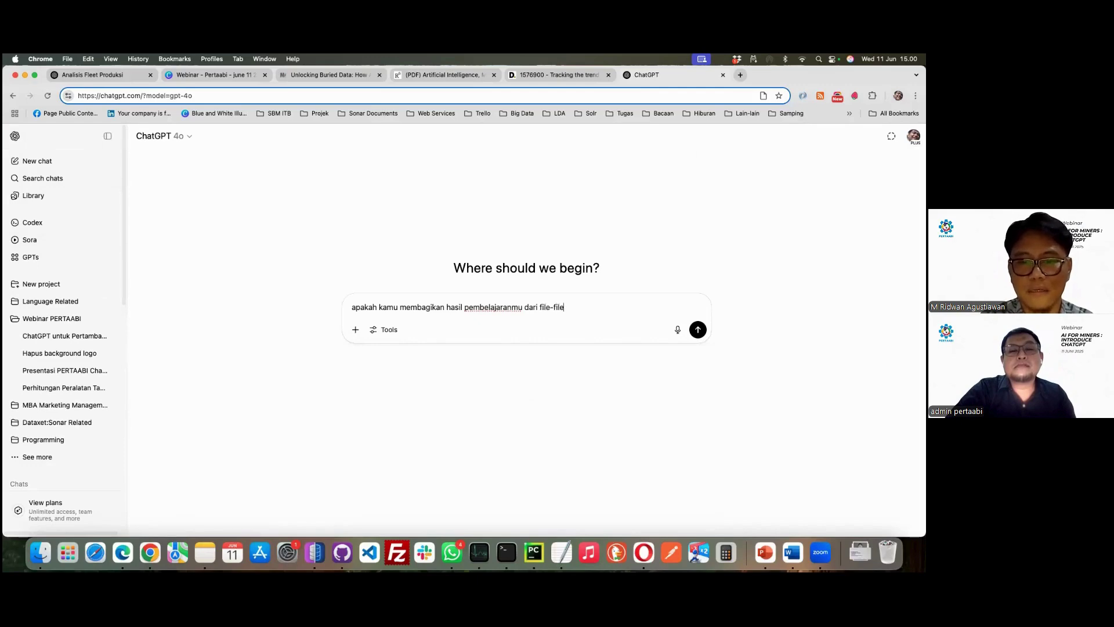
text( yang kami berki)
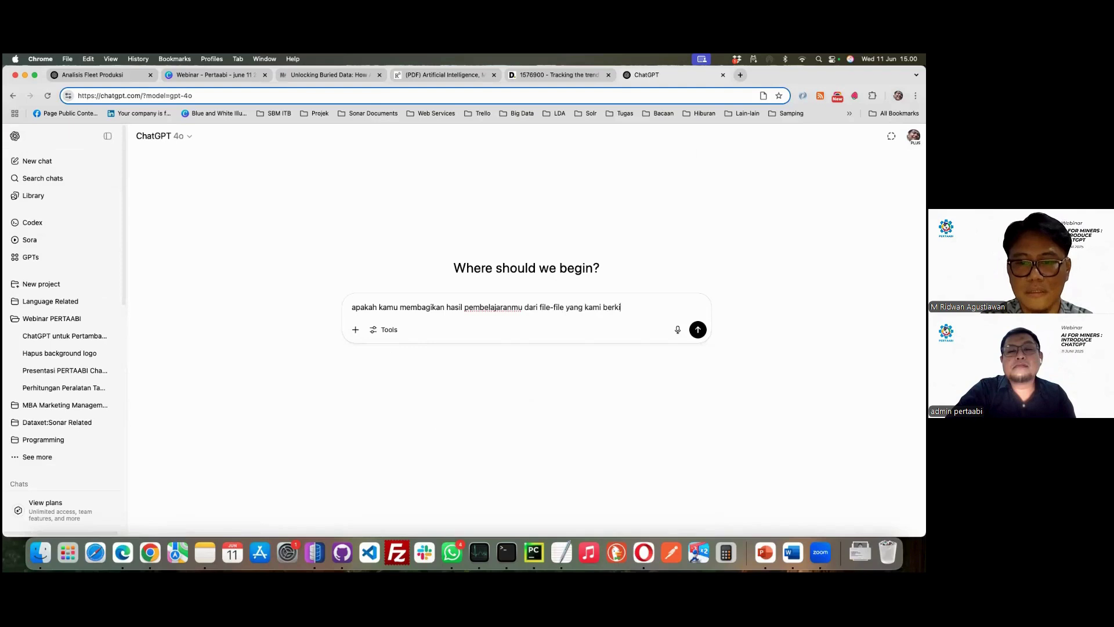
key(BackSpace)
key(BackSpace)
text(bagi)
key(BackSpace)
key(BackSpace)
key(BackSpace)
key(BackSpace)
text(ikan)
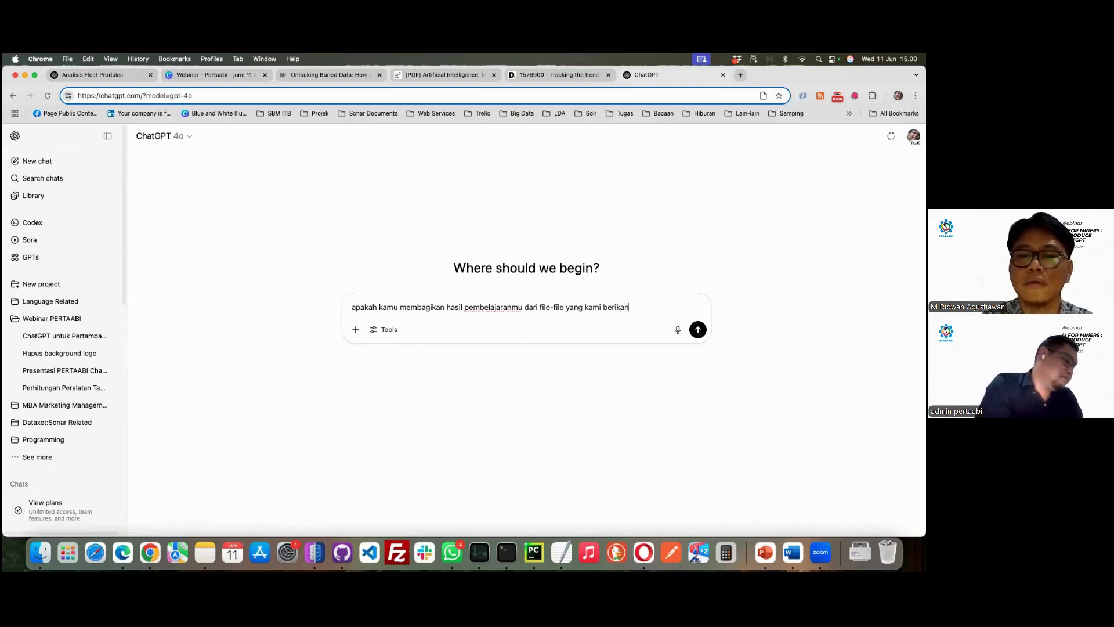
text(, kepada orang lalin at)
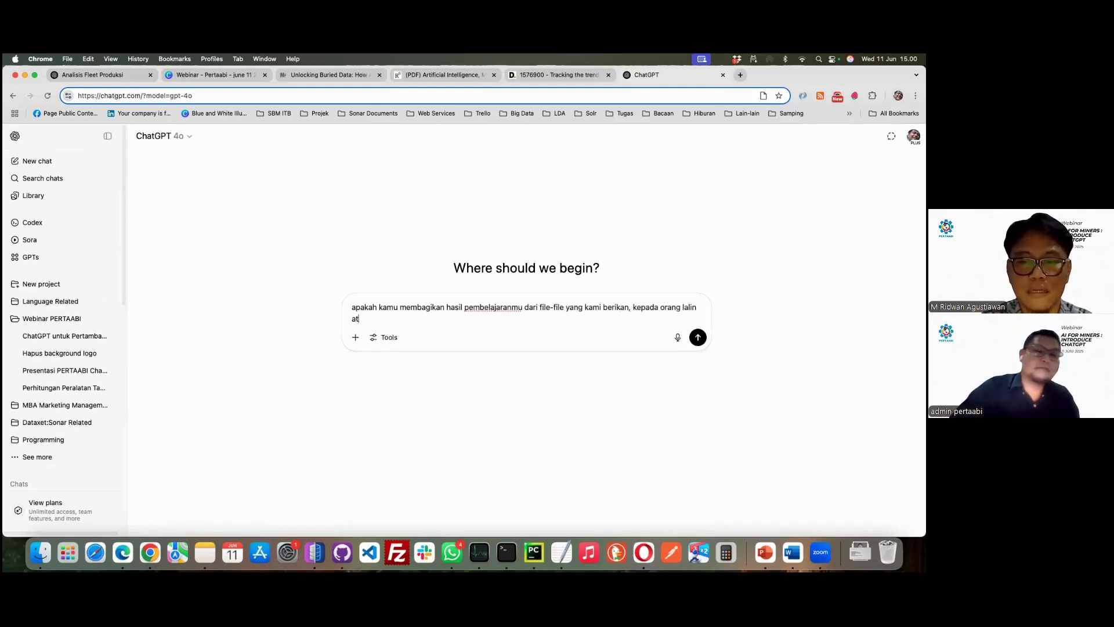
text(uapun pihak ket)
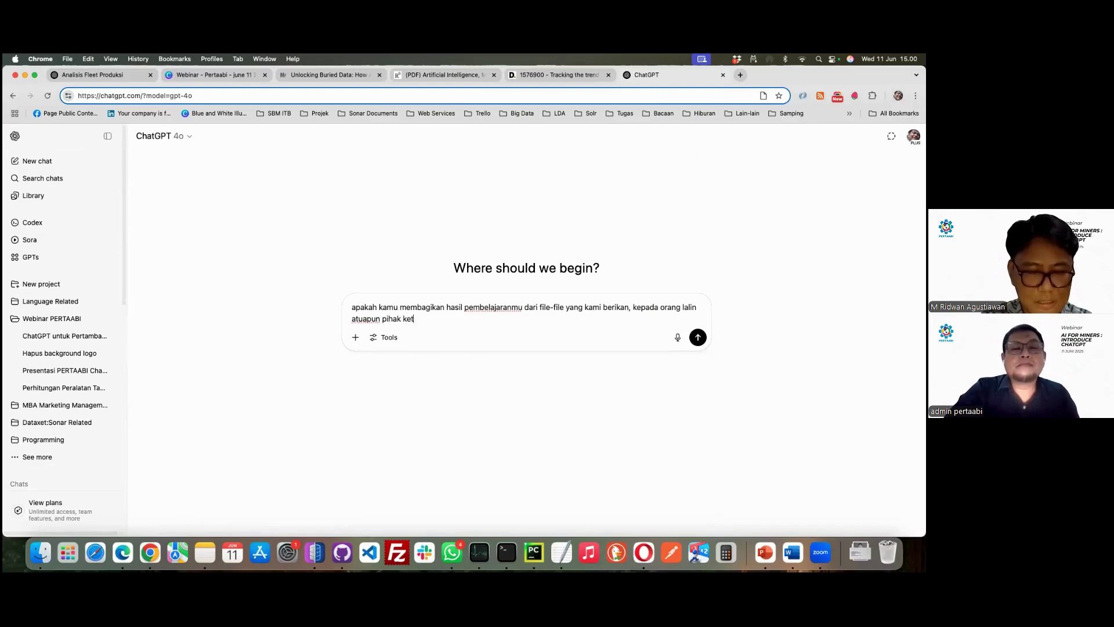
text(iga)
key(Return)
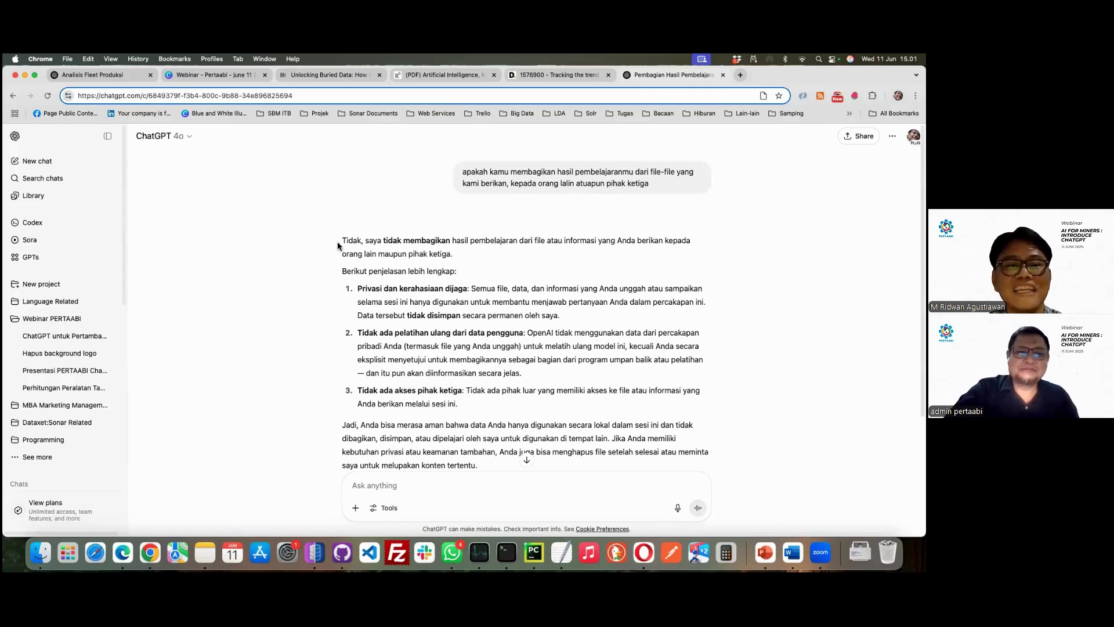
Highlight the opening sentence of the answer about data sharing and review its numbered explanation through the closing paragraph
drag(342, 241, 472, 257)
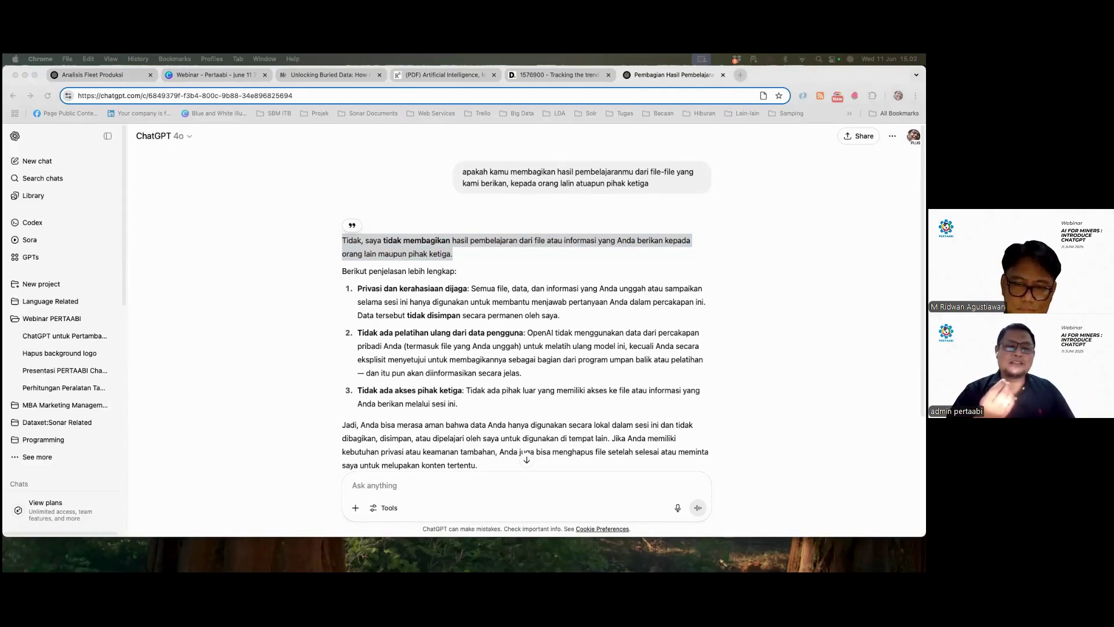
scroll(522, 301, down, 3)
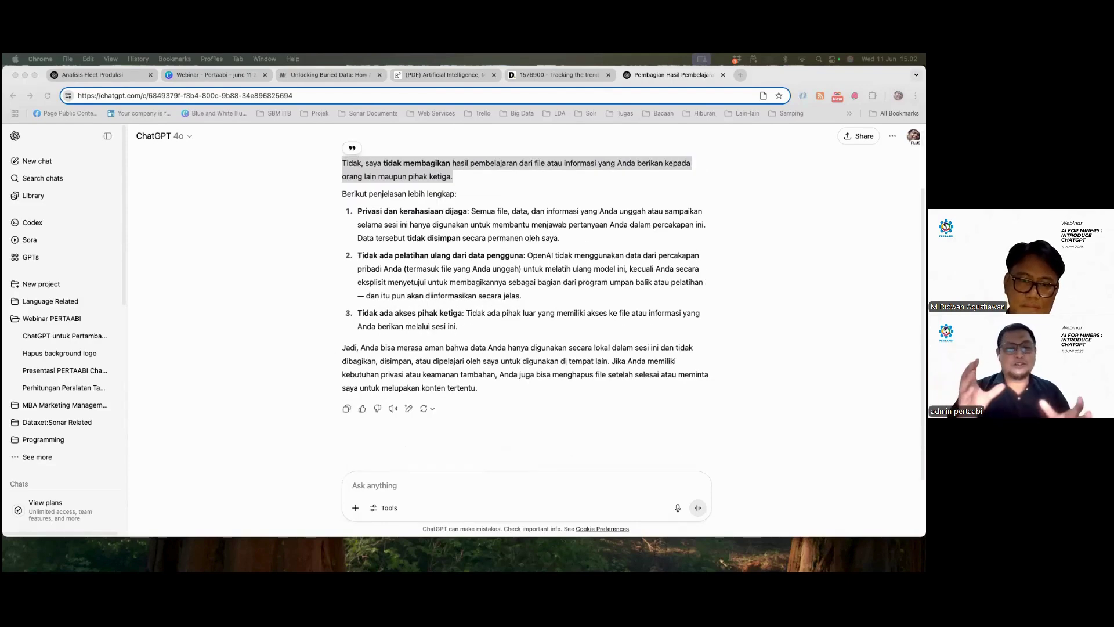